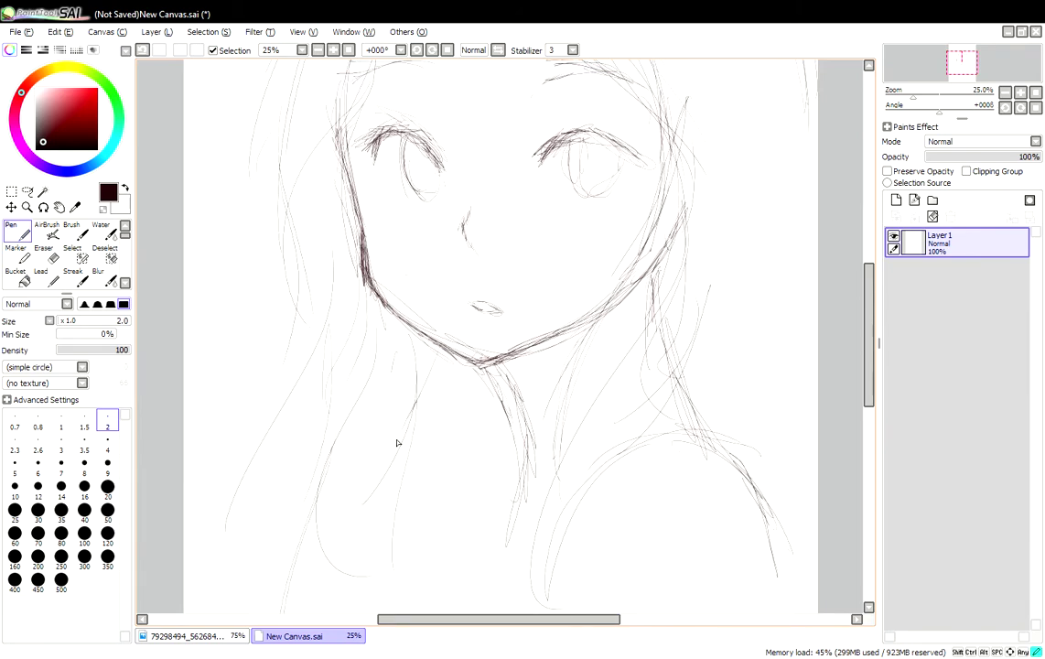
# - Sketch loose strands of long hair around the head and shoulders on Layer 1
pyautogui.scroll(1, 664, 405)
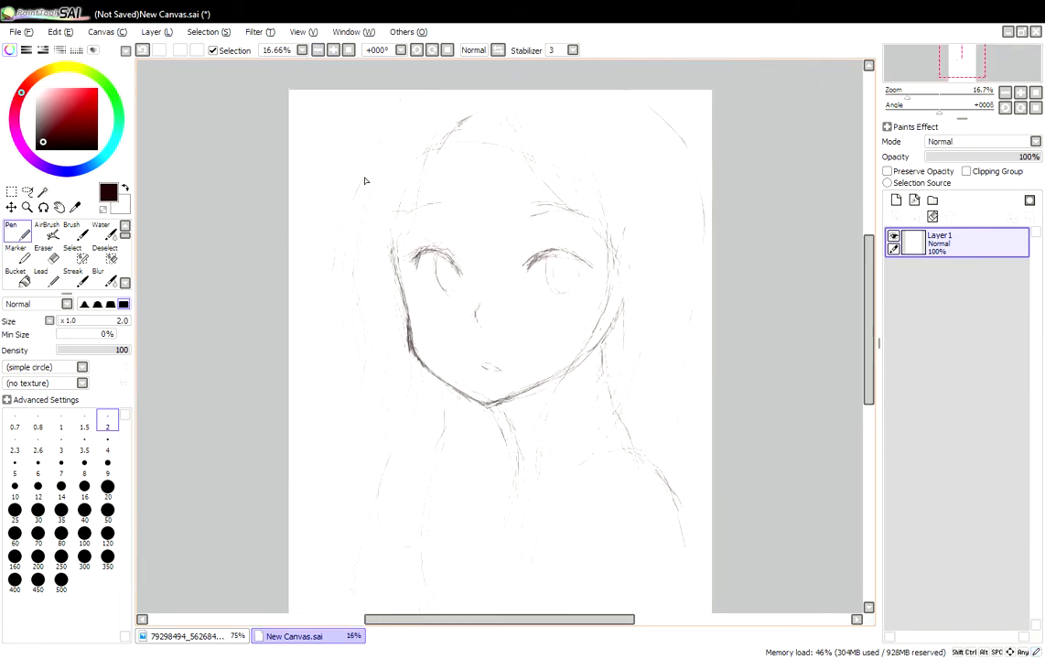
pyautogui.moveTo(353, 203); pyautogui.dragTo(363, 287)
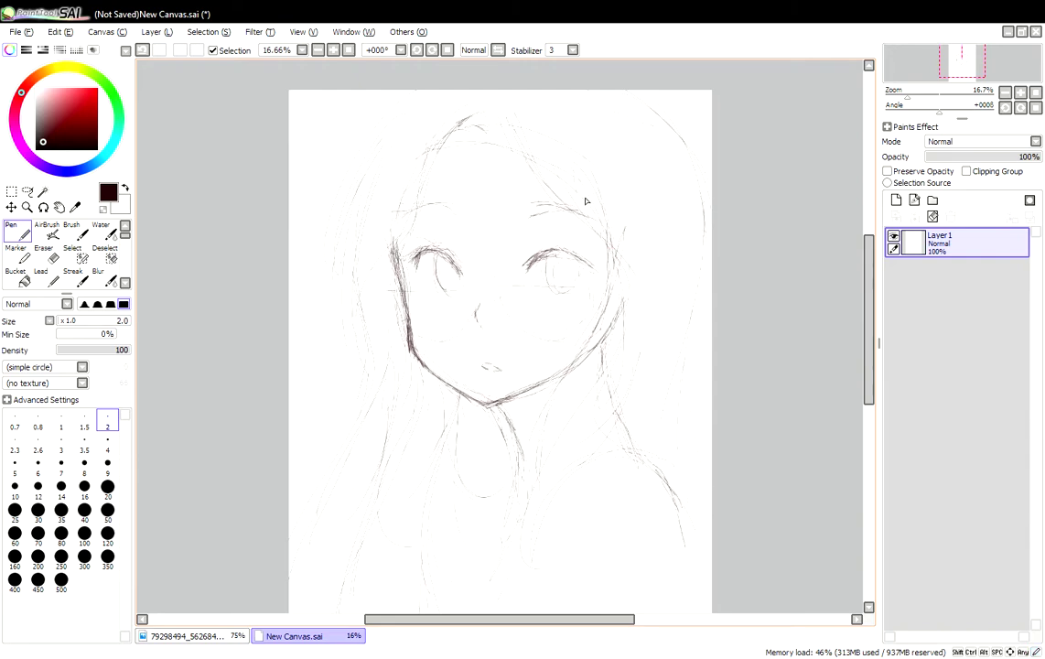
pyautogui.scroll(1, 399, 166)
pyautogui.scroll(-1, 712, 291)
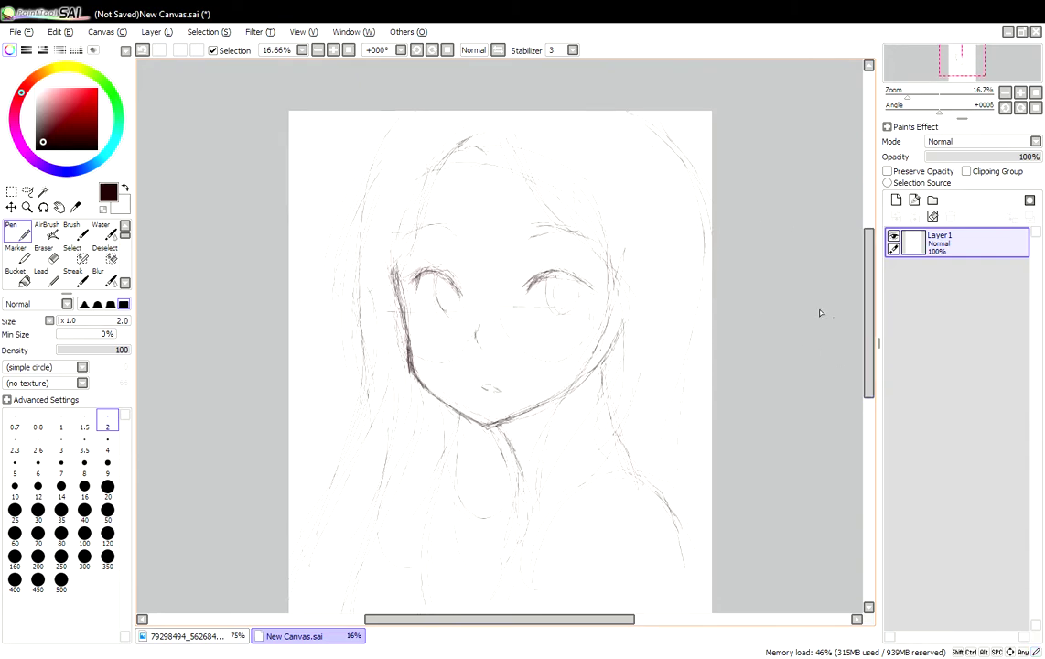
# - Add a new layer above the sketch, lower Layer 1's opacity to 30%, and ready the size 4 pen on Layer 2
pyautogui.click(896, 199)
pyautogui.click(956, 273)
pyautogui.click(961, 157)
pyautogui.click(107, 443)
pyautogui.hotkey('ctrl', '+')
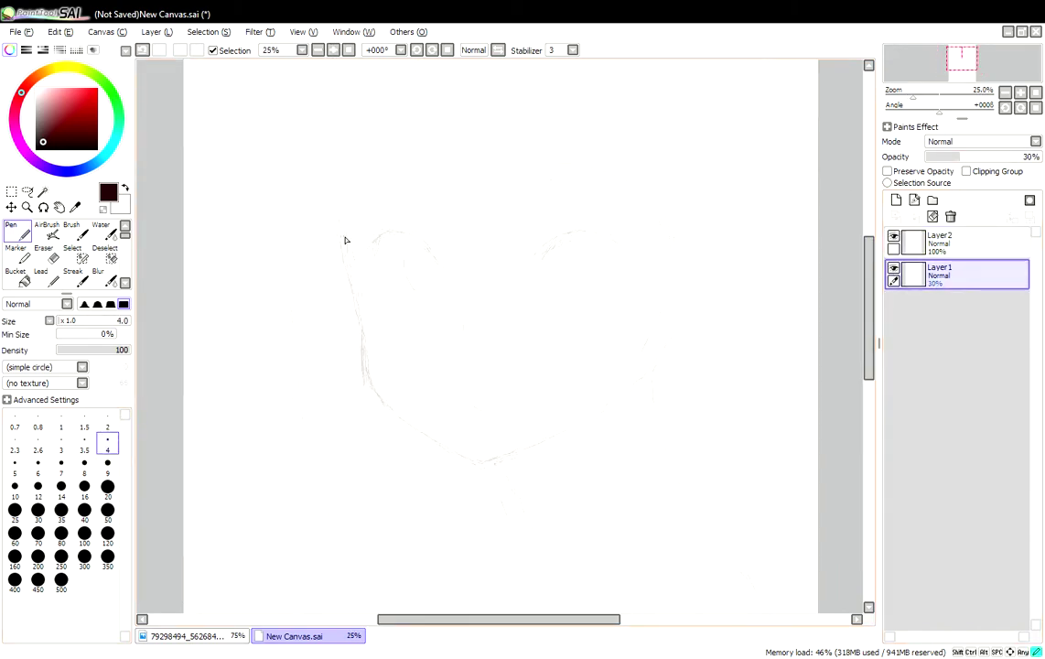
pyautogui.click(956, 242)
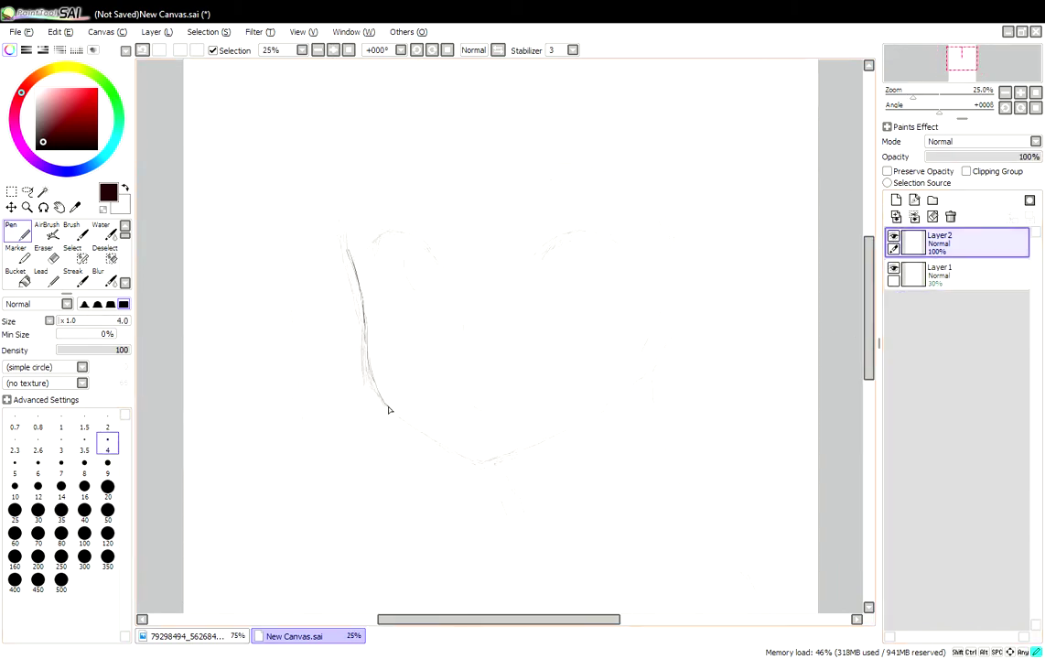
# - Redraw the cheek line cleanly and trace the face outline around the chin and along the jaw on Layer 2
pyautogui.hotkey('ctrl', 'z')
pyautogui.moveTo(340, 351); pyautogui.dragTo(467, 457)
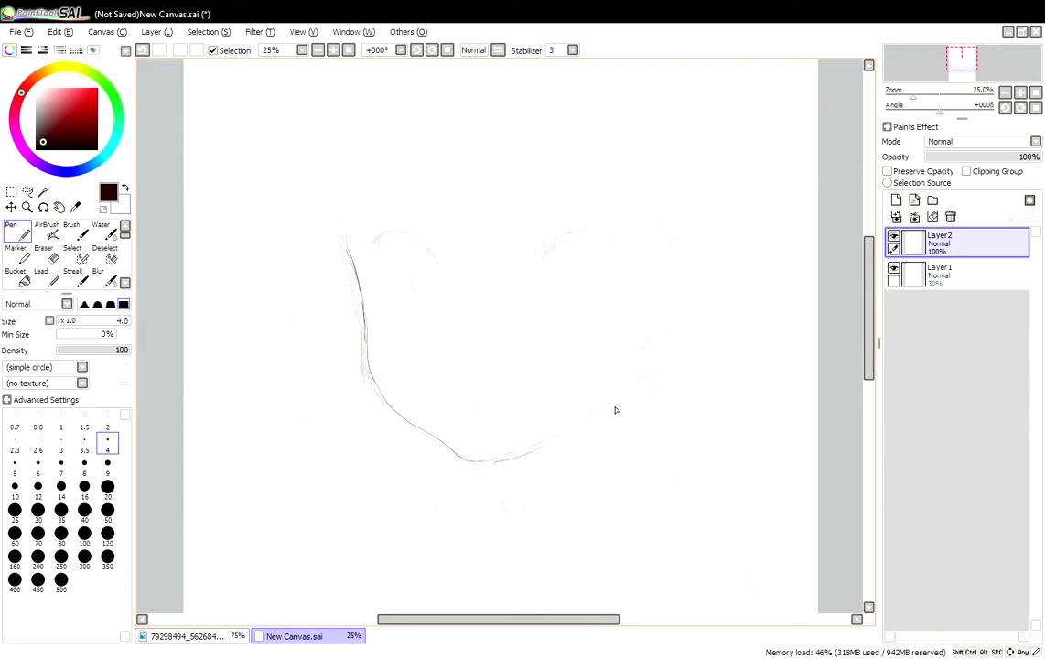
pyautogui.moveTo(597, 403); pyautogui.dragTo(543, 441)
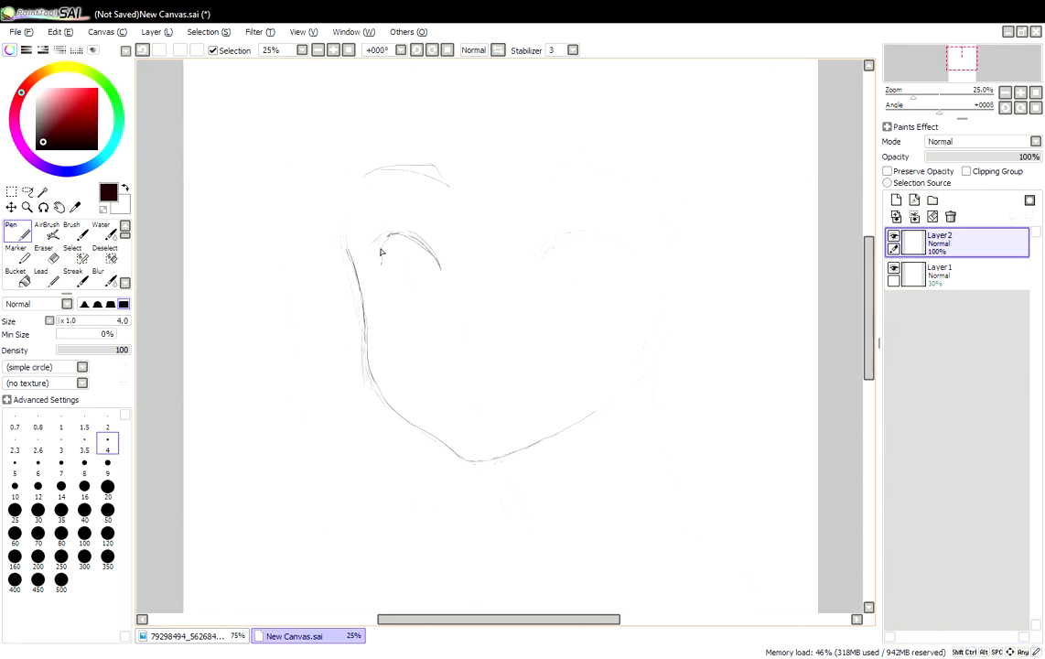
# - Trace the eyes, nose, mouth and eyebrows, plus the hair lines framing the forehead and cheeks
pyautogui.moveTo(621, 262); pyautogui.dragTo(576, 251)
pyautogui.moveTo(685, 171)
pyautogui.mouseDown()
pyautogui.moveTo(630, 373)
pyautogui.moveTo(544, 522)
pyautogui.mouseUp()
pyautogui.scroll(2, 516, 231)
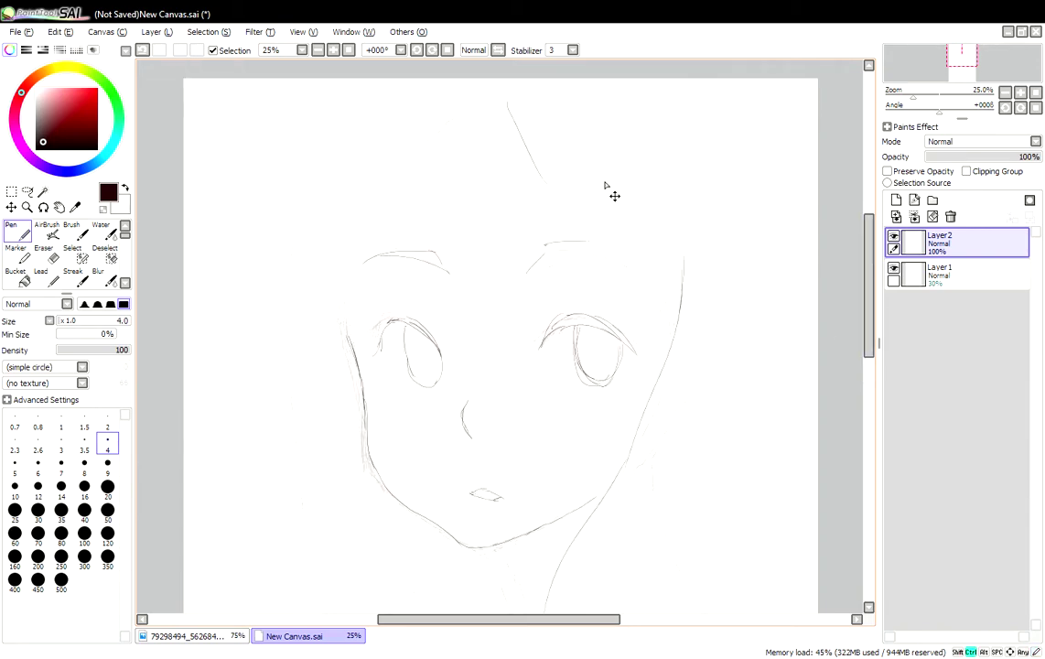
pyautogui.moveTo(529, 271); pyautogui.dragTo(622, 258)
pyautogui.moveTo(614, 156); pyautogui.dragTo(661, 359)
pyautogui.moveTo(477, 112); pyautogui.dragTo(382, 242)
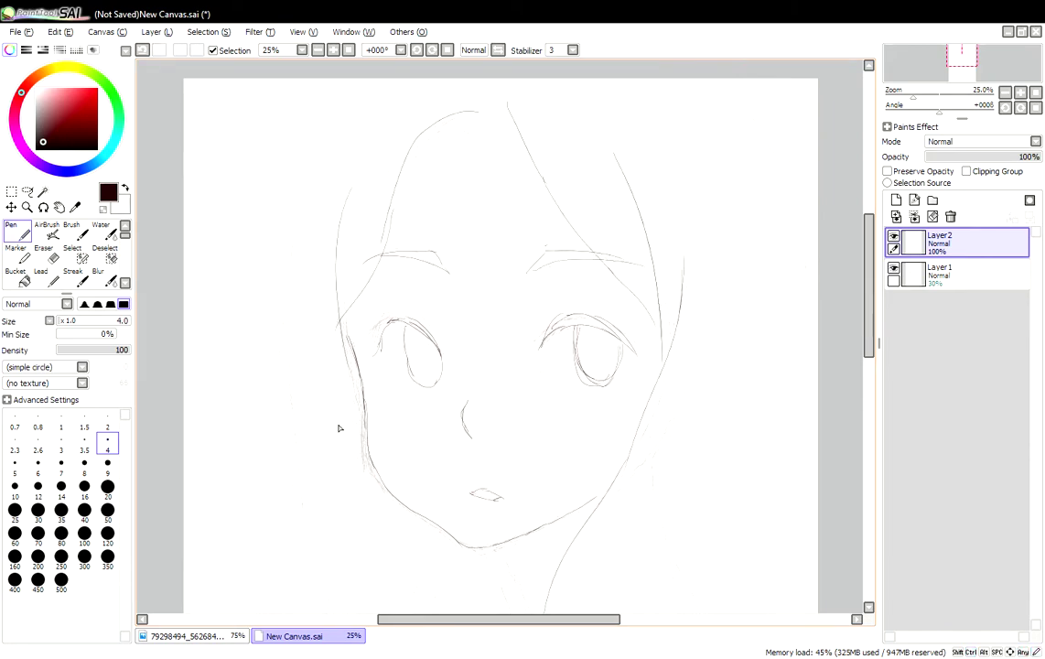
# - Trace the long hair strands falling beside the face, along with the neck, necklace and shoulder lines
pyautogui.scroll(-4, 357, 505)
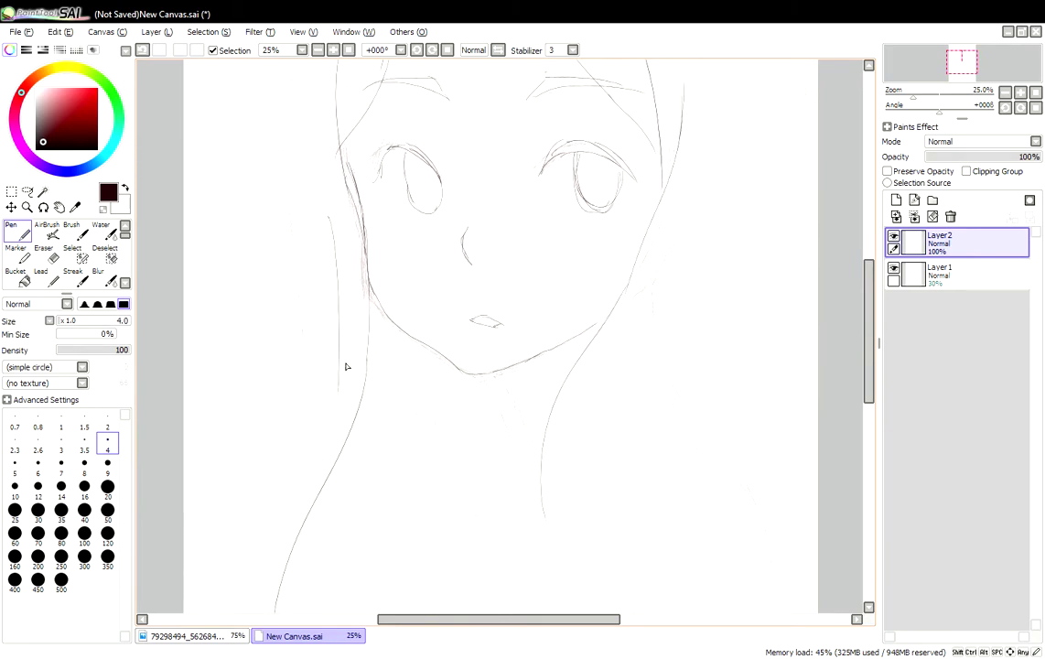
pyautogui.scroll(-1, 379, 368)
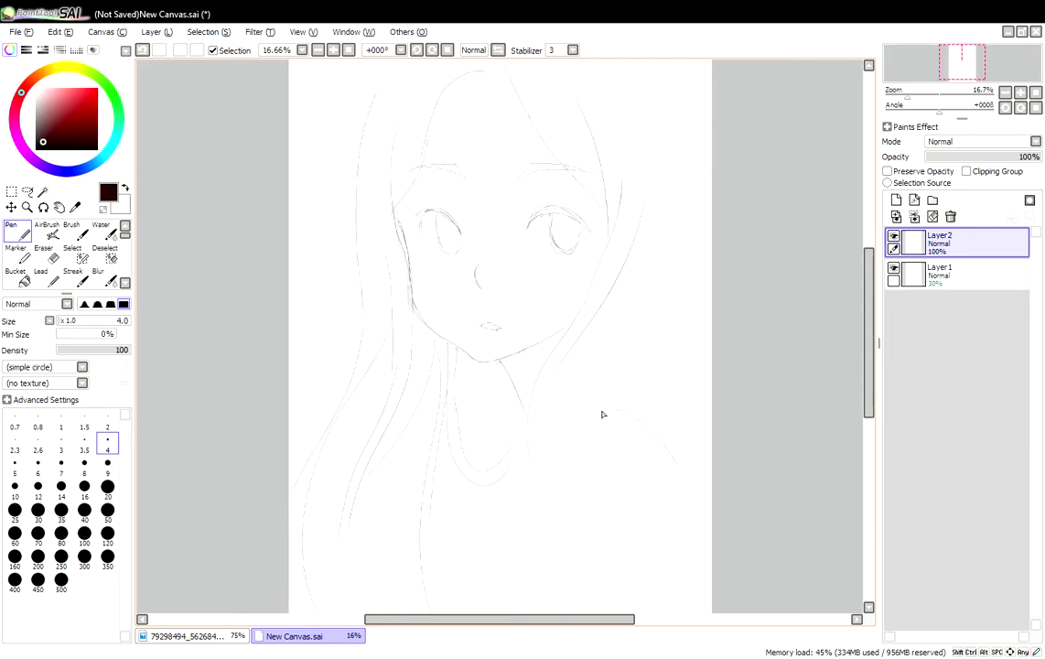
pyautogui.hotkey('ctrl', 'z')
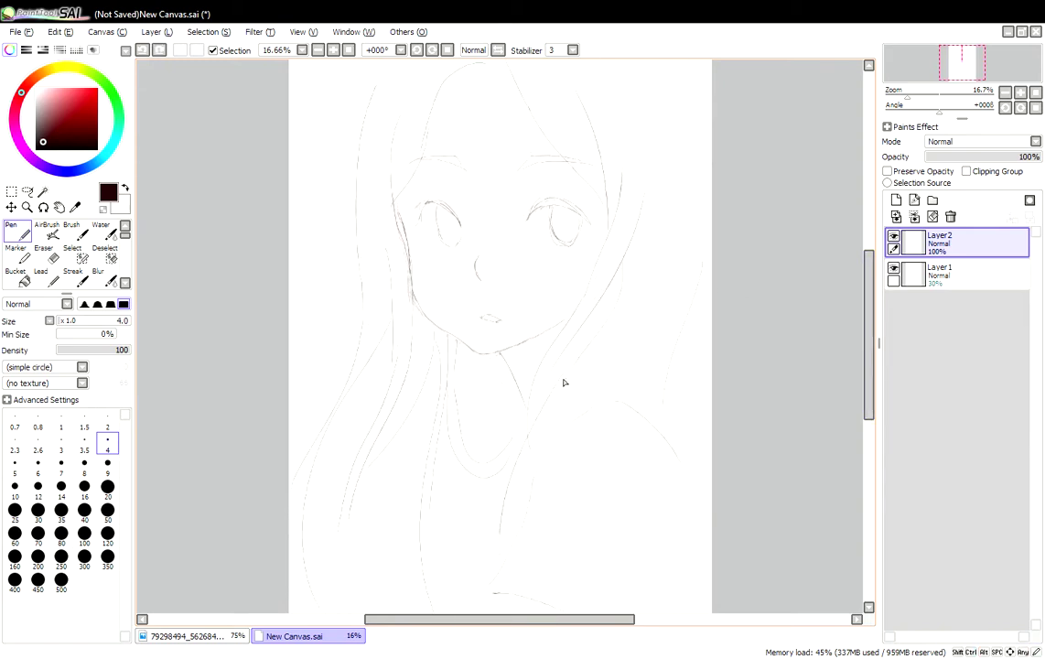
pyautogui.scroll(2, 694, 265)
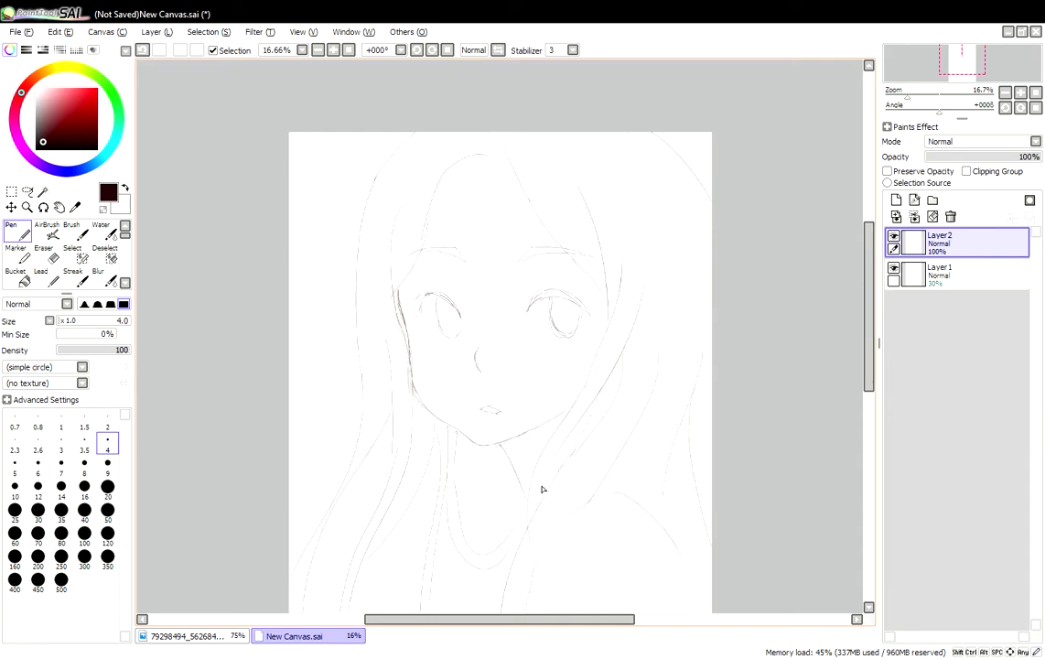
# - Erase stray lines and extend the shoulder, arm and lower hair line art
pyautogui.press('e')
pyautogui.press('n')
pyautogui.scroll(-2, 678, 403)
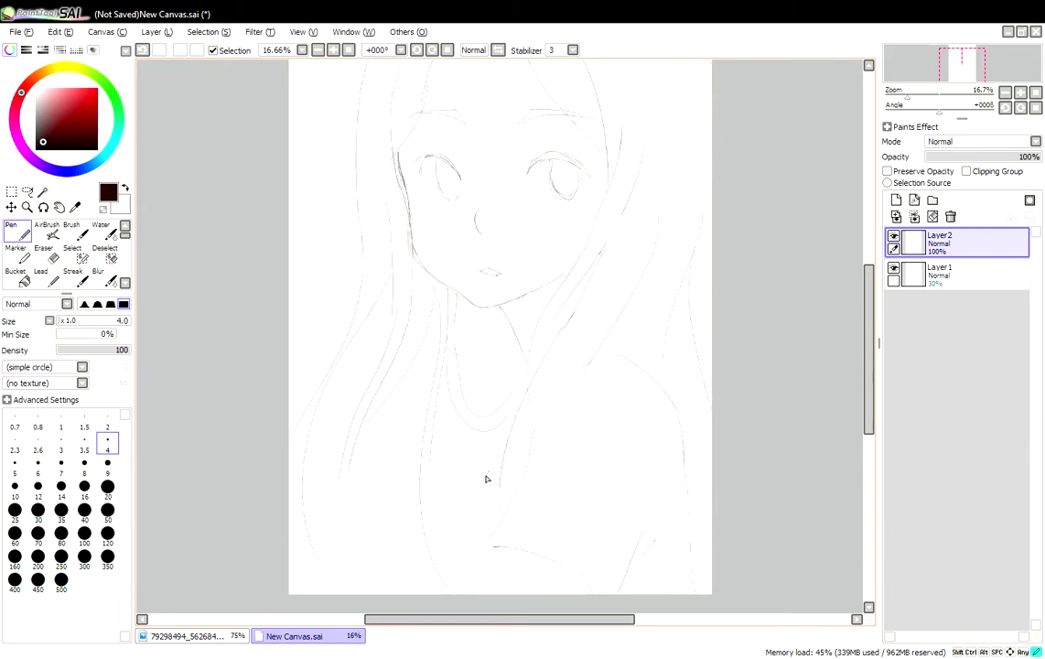
pyautogui.press('e')
pyautogui.press('n')
pyautogui.press('e')
pyautogui.scroll(1, 655, 327)
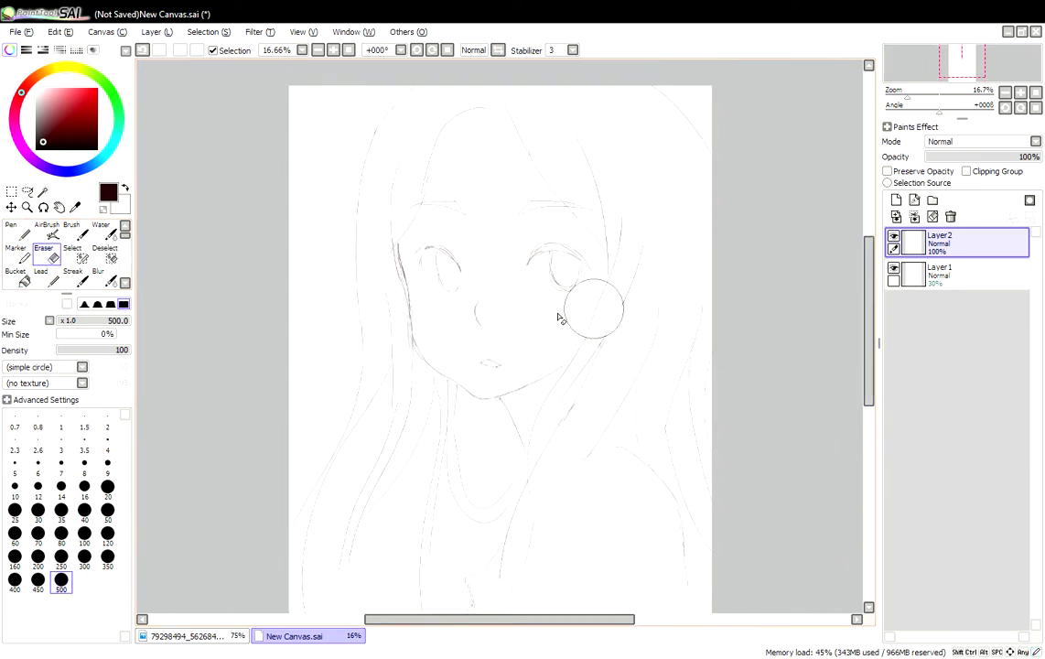
# - Clear the hair lines beside the face and draw the exposed ear with an earring, consulting the reference image
pyautogui.press('n')
pyautogui.press('e')
pyautogui.press('n')
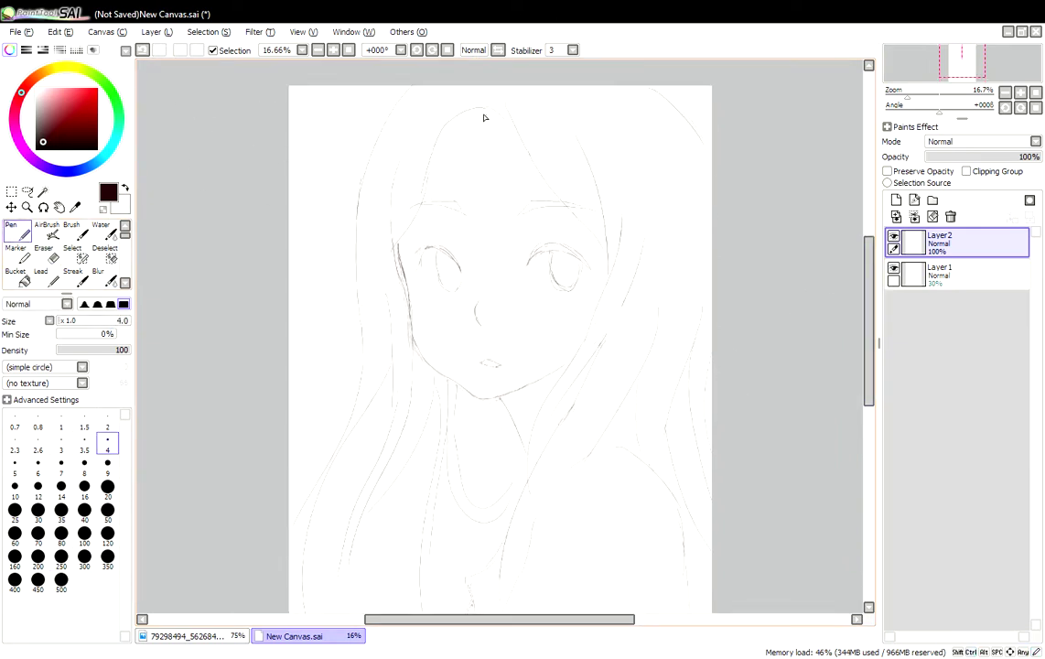
pyautogui.hotkey('ctrl', 'Tab')
pyautogui.hotkey('ctrl', 'Tab')
pyautogui.press('e')
pyautogui.press('n')
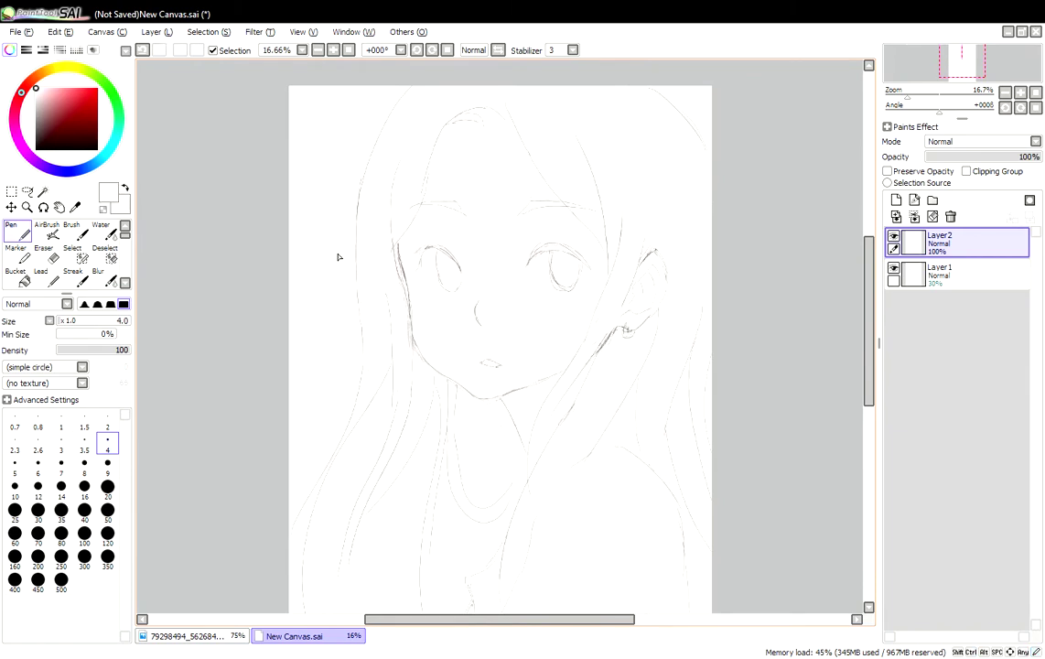
# - Hide the rough sketch layer and rework the hair edge beside the face and the neckline in black
pyautogui.keyDown('alt'); pyautogui.click(573, 249); pyautogui.keyUp('alt')
pyautogui.click(893, 268)
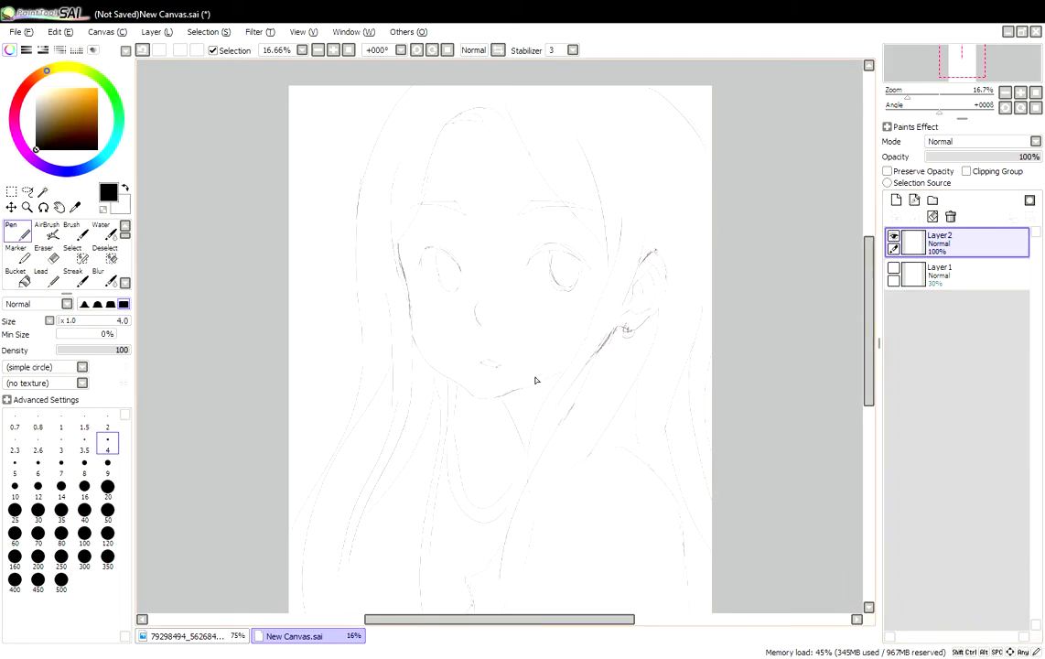
pyautogui.press('e')
pyautogui.press('n')
pyautogui.press('e')
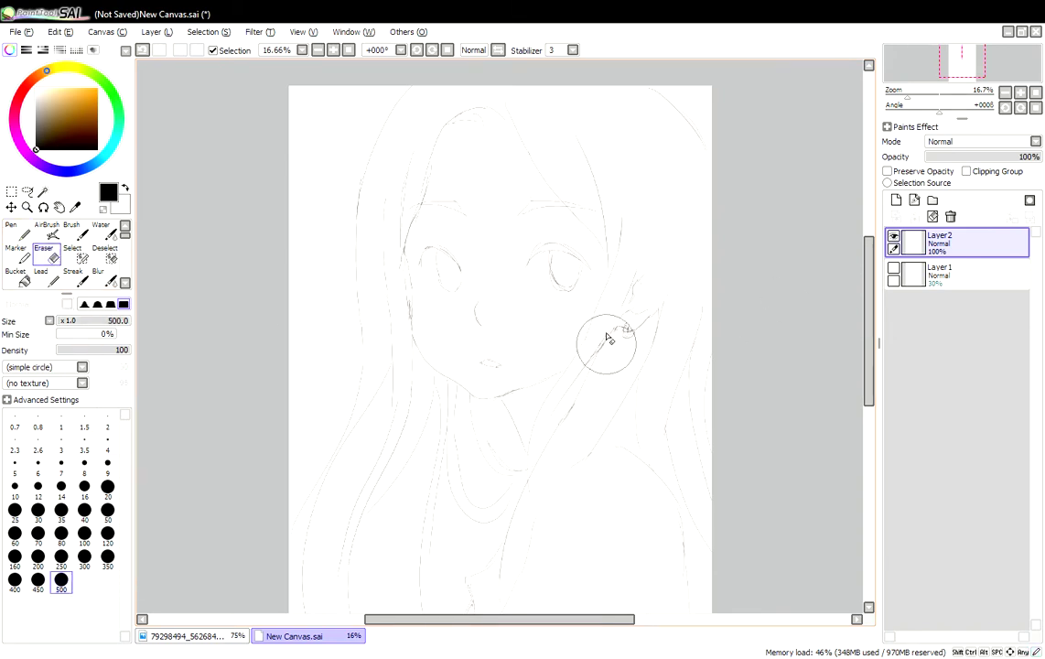
pyautogui.scroll(1, 540, 258)
pyautogui.press('n')
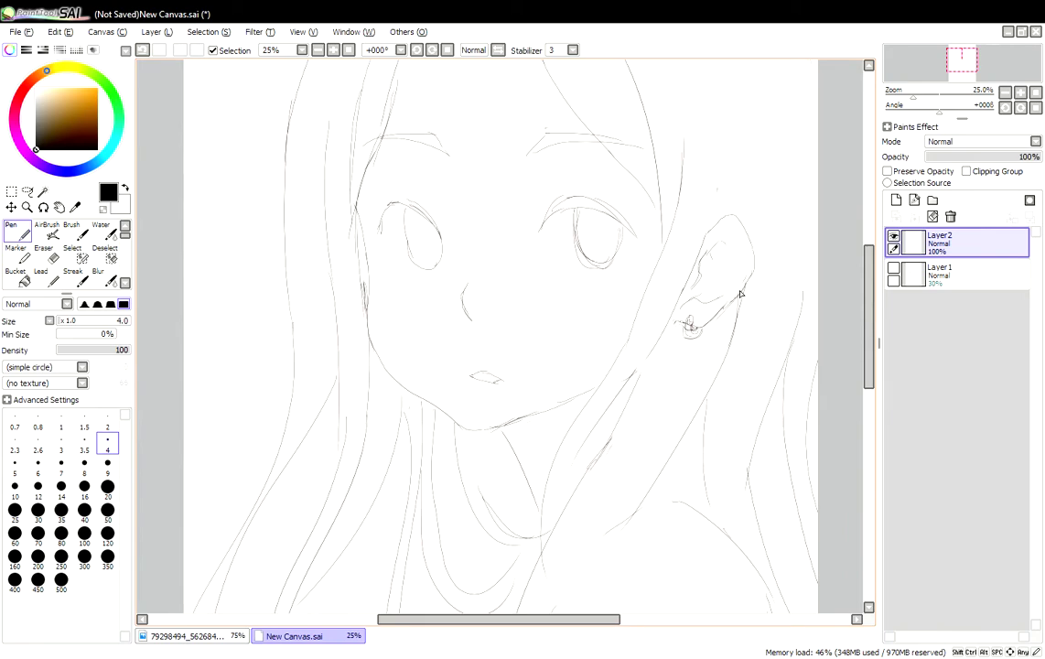
# - Draw the inner folds of the ear, comparing them with the reference image
pyautogui.moveTo(719, 230); pyautogui.dragTo(710, 261)
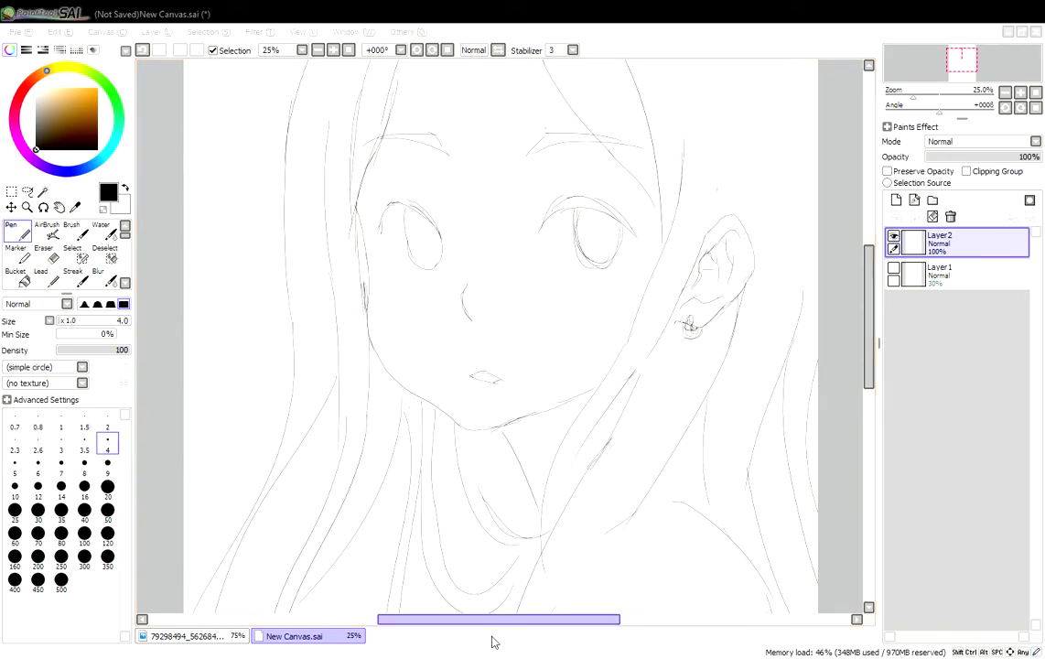
pyautogui.click(192, 635)
pyautogui.click(302, 635)
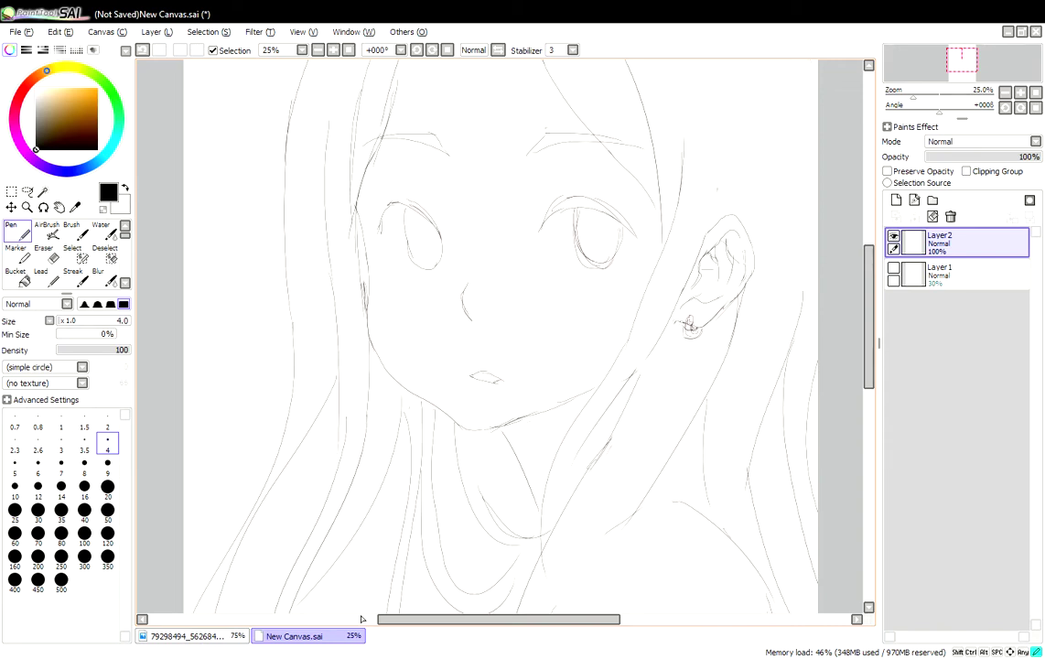
pyautogui.press('e')
pyautogui.press('n')
# - Erase the rough earring with the size 120 eraser and redraw it as a simple ring
pyautogui.press('e')
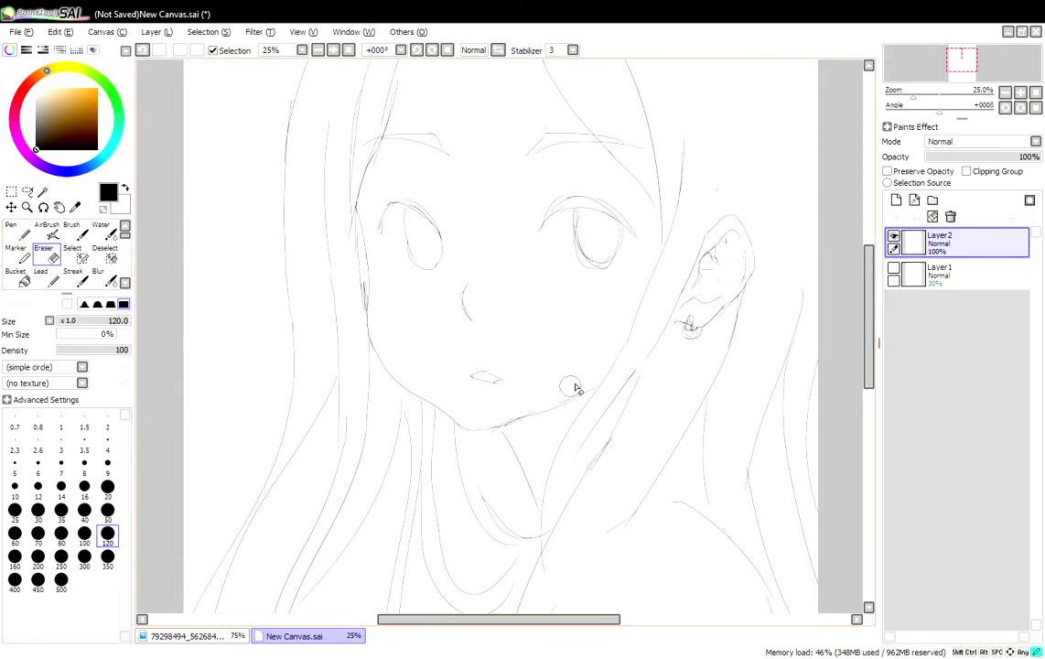
pyautogui.moveTo(681, 321); pyautogui.dragTo(700, 334)
pyautogui.press('n')
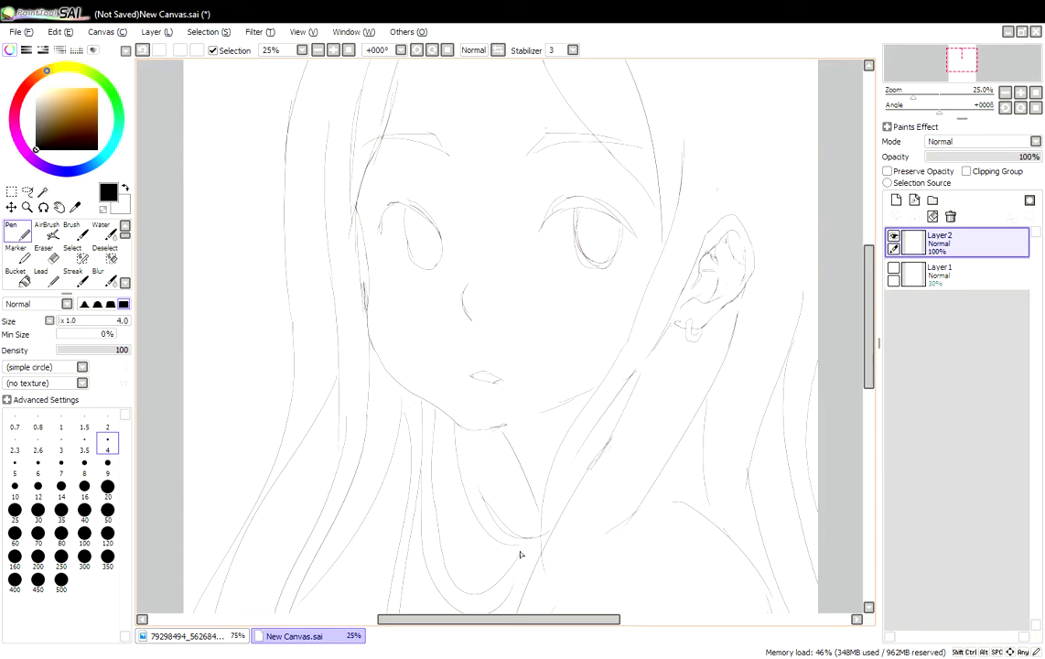
# - Erase and redraw the ear's inner contours and outer rim, following the reference image
pyautogui.click(192, 635)
pyautogui.click(295, 635)
pyautogui.press('e')
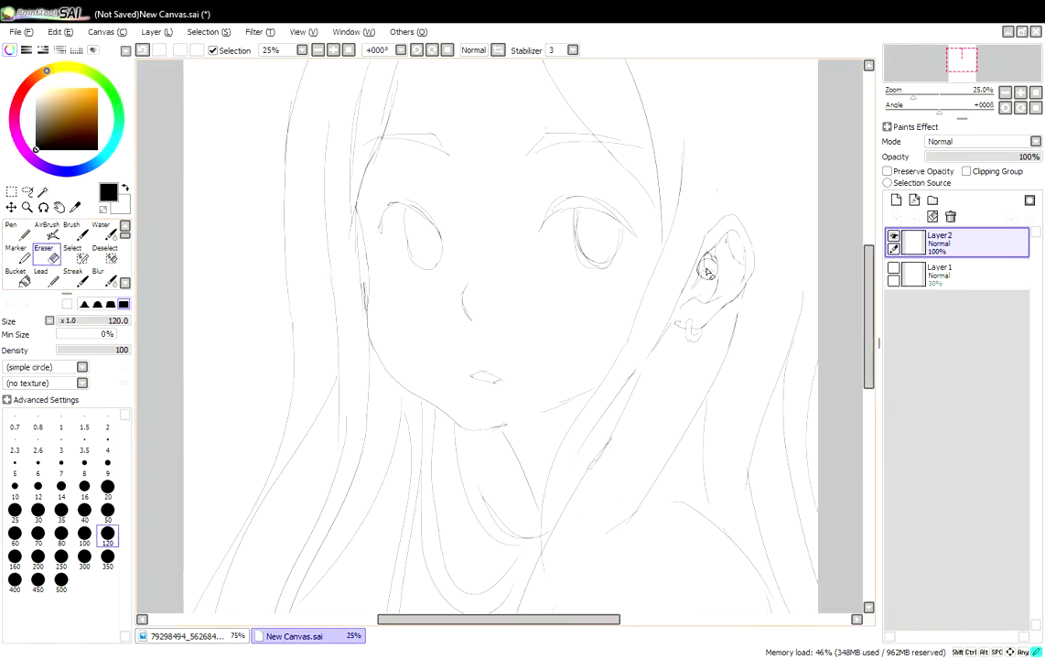
pyautogui.press('n')
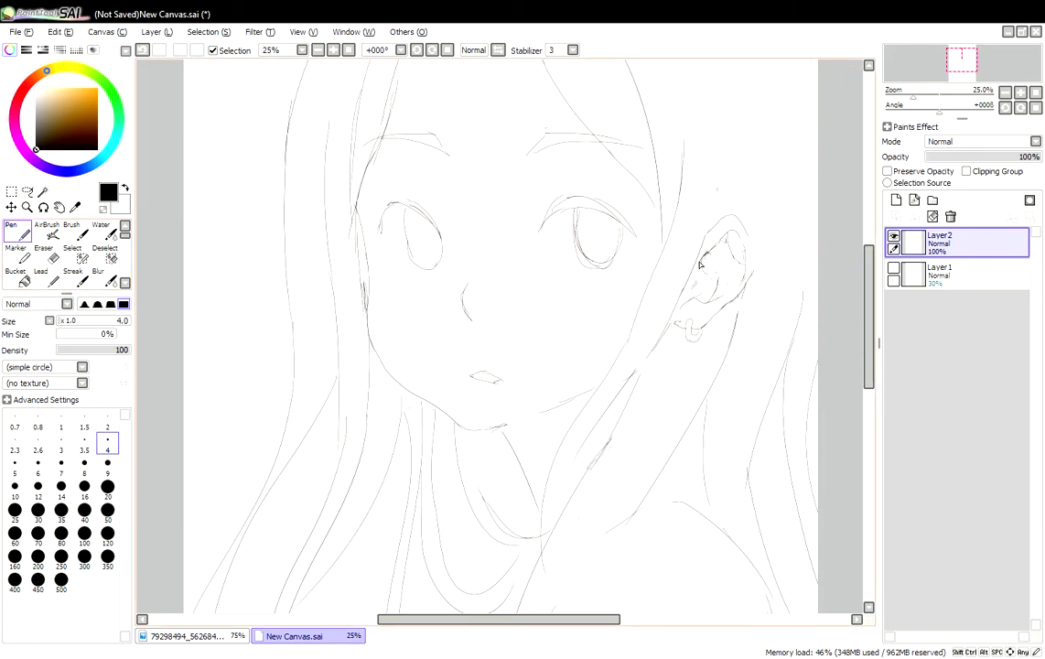
pyautogui.press('e')
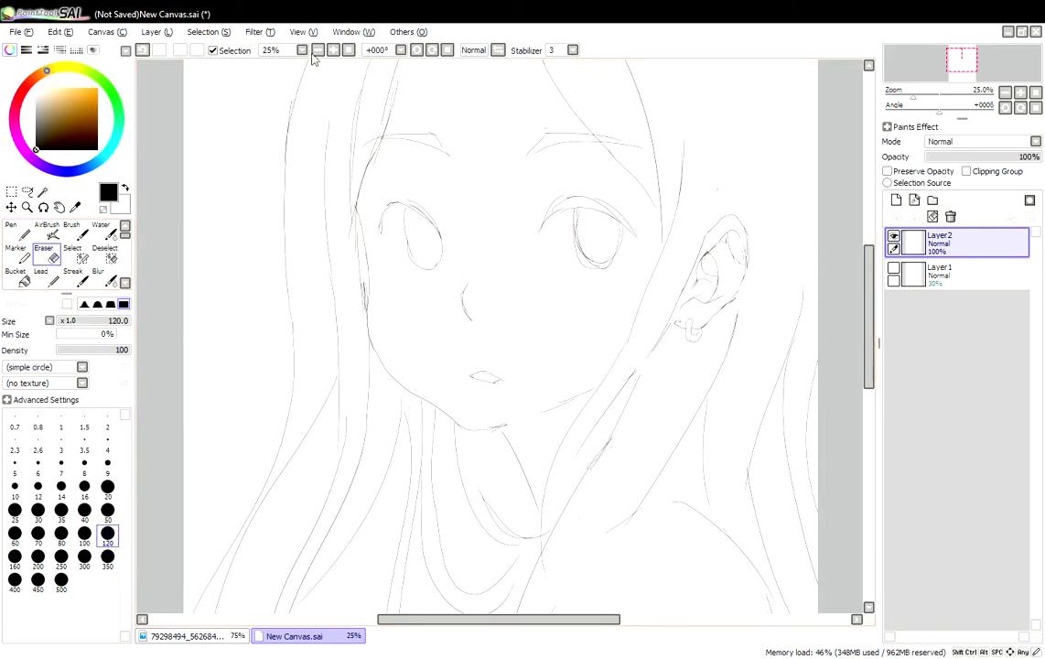
# - Compare the whole drawing with the reference image and add eyelashes to both eyes
pyautogui.press('-')
pyautogui.press('-')
pyautogui.press('-')
pyautogui.click(192, 635)
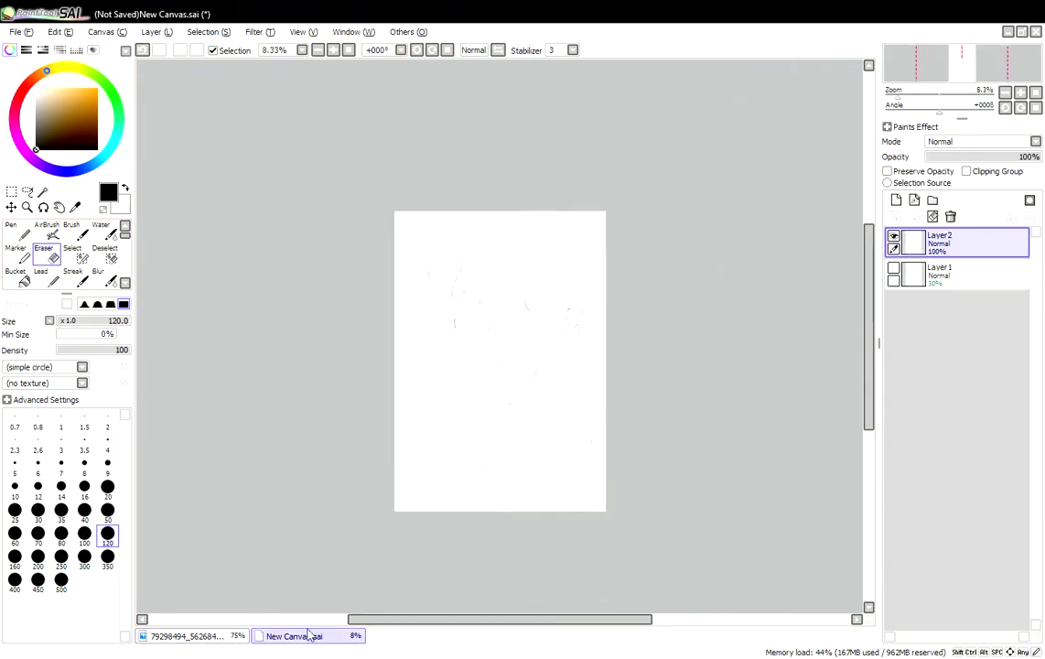
pyautogui.click(310, 635)
pyautogui.press('+')
pyautogui.press('+')
pyautogui.press('+')
pyautogui.press('n')
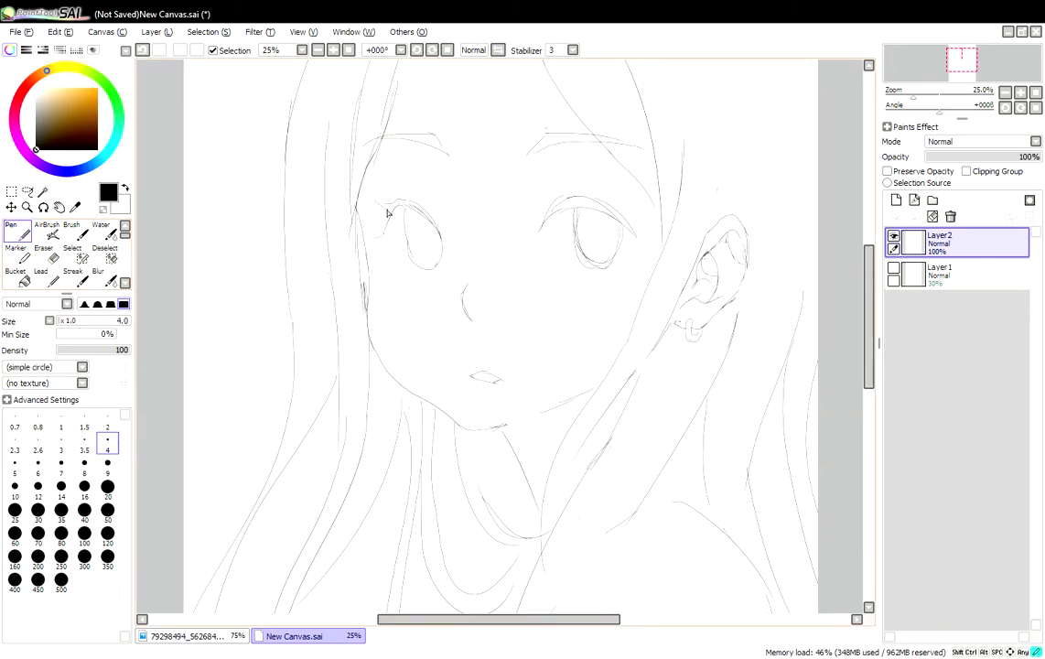
pyautogui.moveTo(559, 201); pyautogui.dragTo(579, 198)
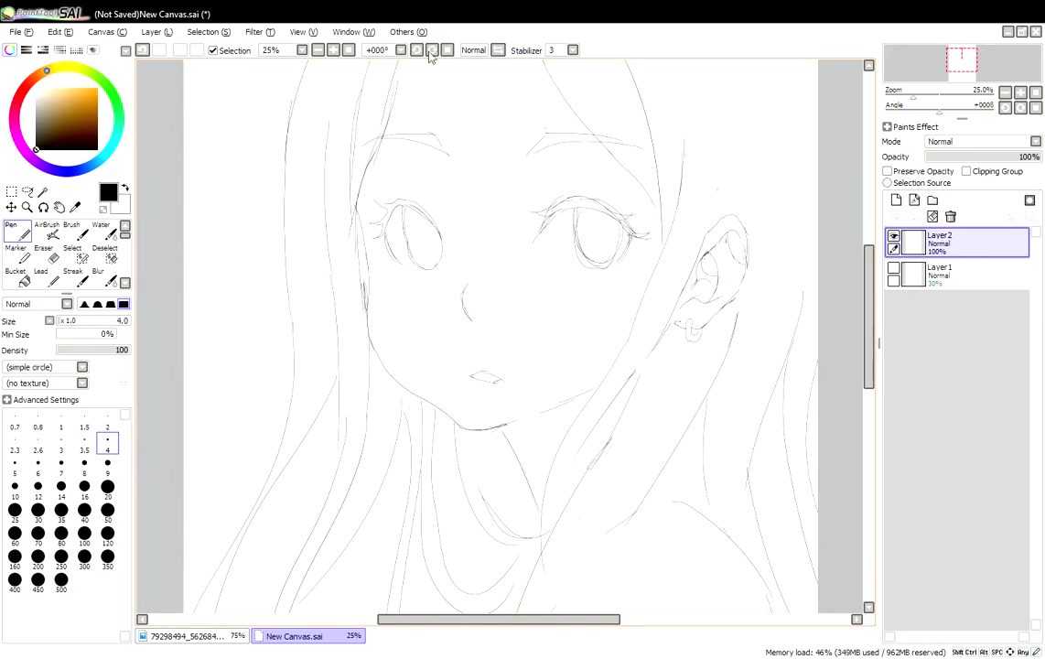
# - Mirror the canvas view horizontally and clean up the jawline
pyautogui.click(474, 49)
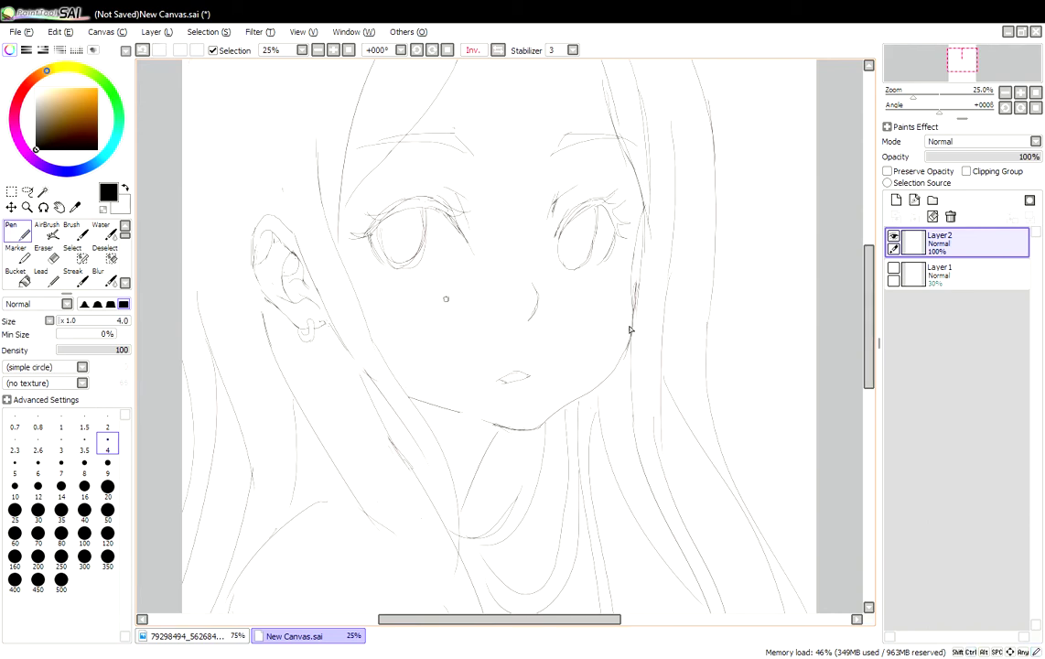
pyautogui.press('e')
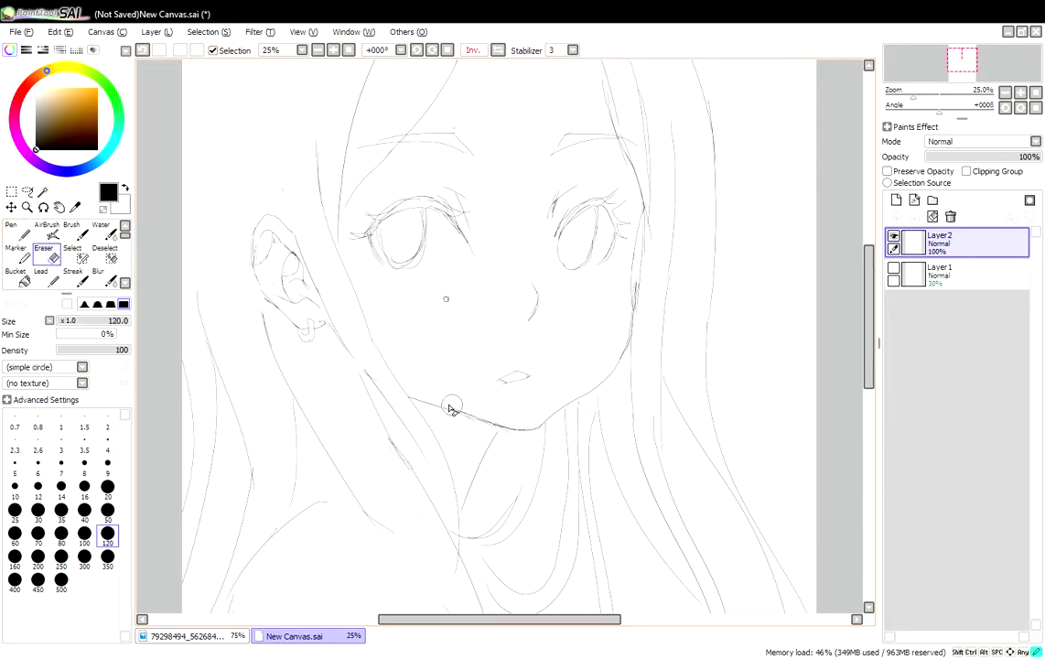
# - Pick the pale skin colour from the reference image and add a new layer between the line art and Layer 1
pyautogui.press('pagedown')
pyautogui.click(187, 635)
pyautogui.keyDown('alt'); pyautogui.click(311, 576); pyautogui.keyUp('alt')
pyautogui.click(294, 635)
pyautogui.click(951, 271)
pyautogui.click(896, 200)
pyautogui.press('pageup')
# - Paint the pale skin base over the face, ear and neck with a size 350 pen
pyautogui.click(103, 225)
pyautogui.click(17, 231)
pyautogui.moveTo(434, 142)
pyautogui.mouseDown()
pyautogui.moveTo(514, 183)
pyautogui.moveTo(399, 350)
pyautogui.moveTo(320, 279)
pyautogui.mouseUp()
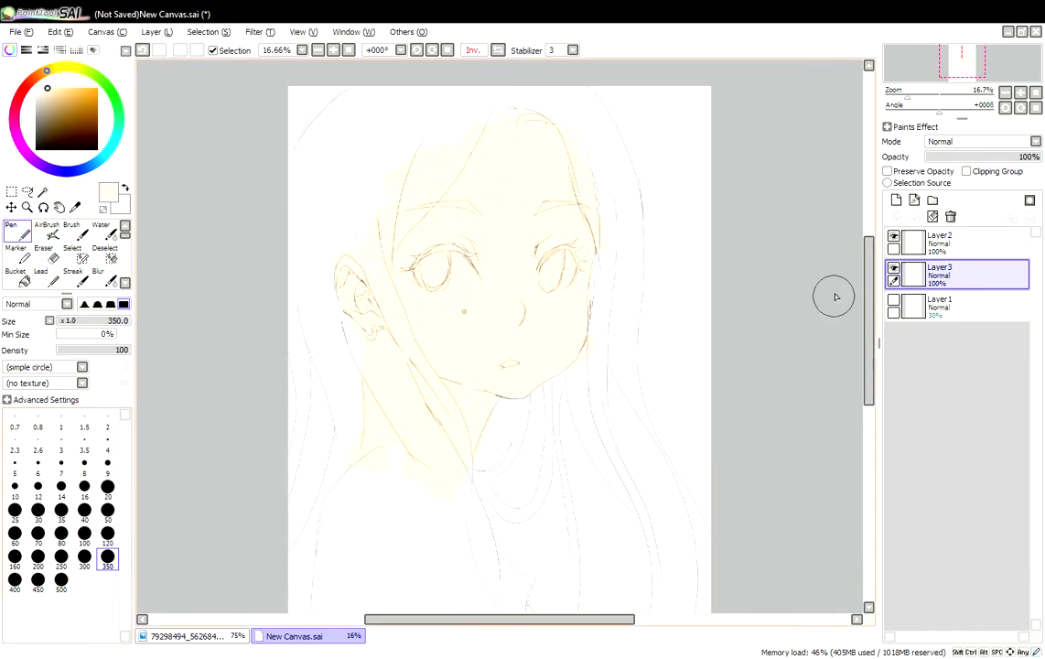
pyautogui.scroll(-4, 444, 518)
pyautogui.scroll(4, 864, 288)
pyautogui.press('pageup')
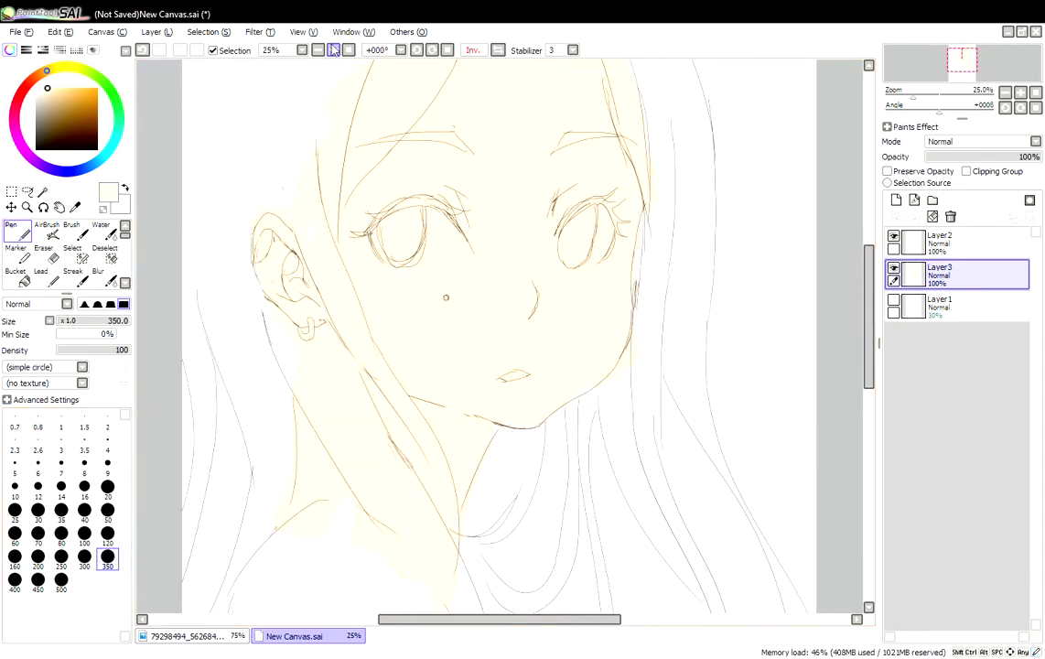
# - Add a new layer above the skin base on Layer3 and make the skin base paler with a hue and saturation adjustment
pyautogui.click(71, 230)
pyautogui.hotkey('ctrl', 'shift', 'n')
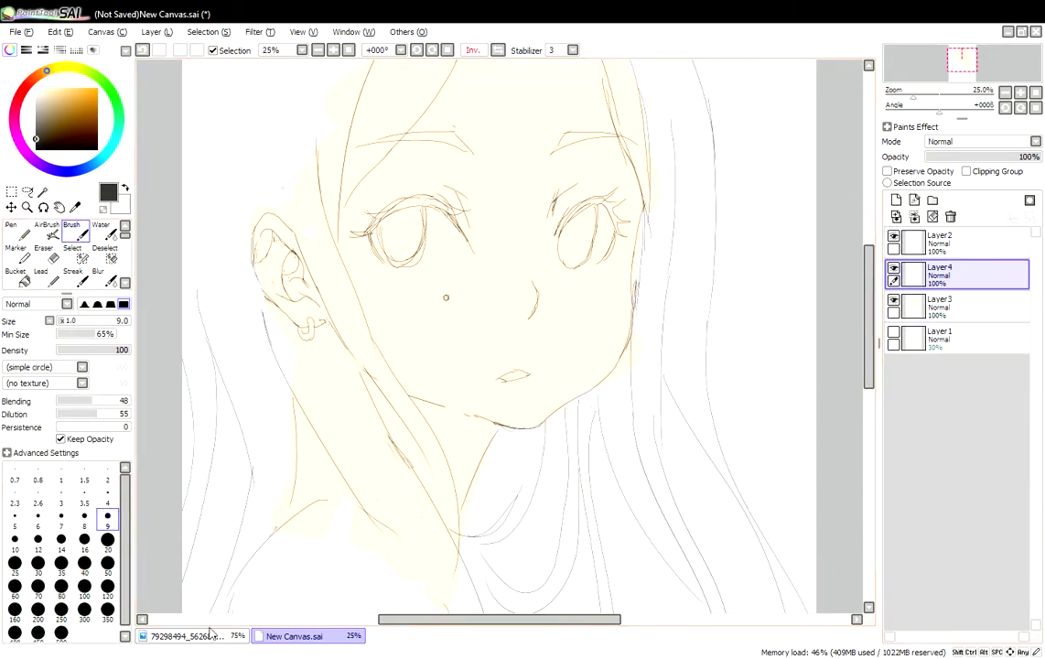
pyautogui.hotkey('ctrl', 'u')
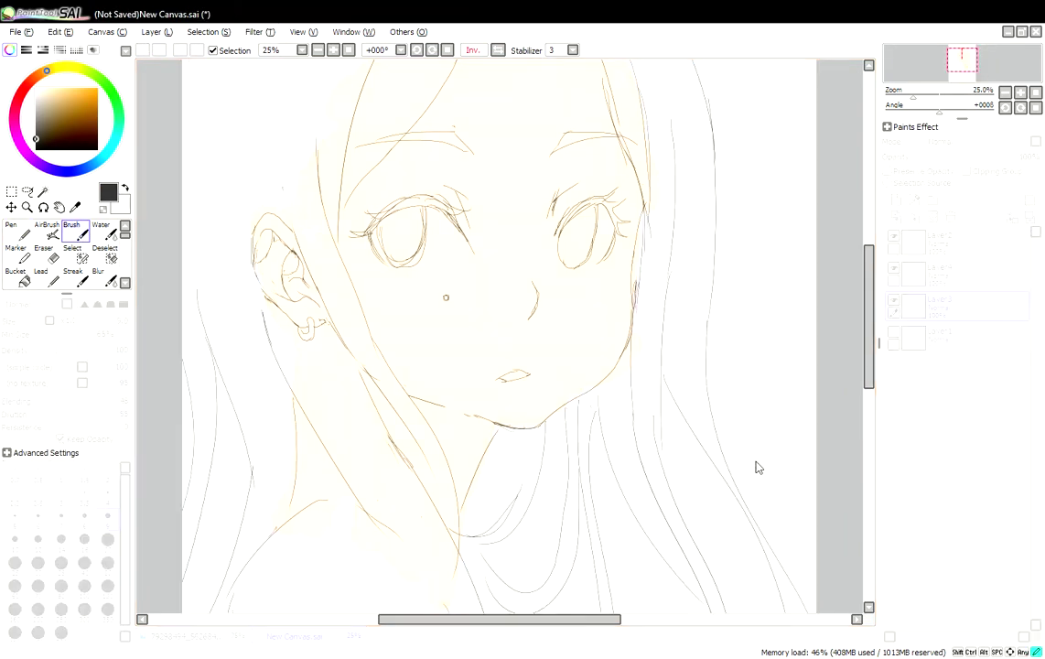
pyautogui.click(957, 274)
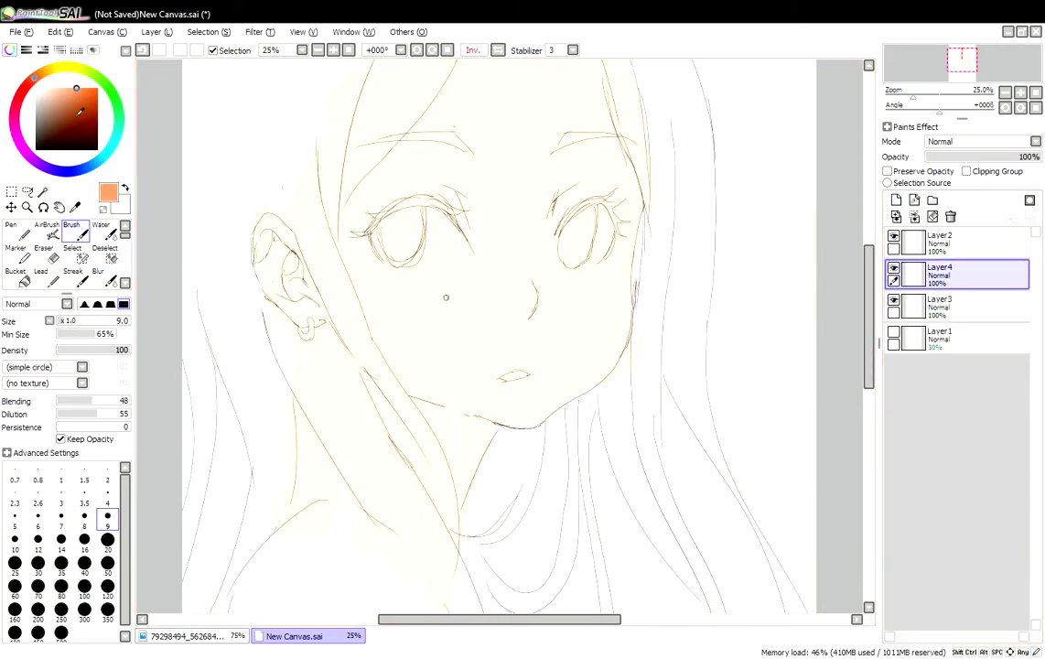
# - Shade the upper eyelids, nose, ear and neck below the jaw in light orange with a size 50 brush
pyautogui.click(19, 230)
pyautogui.moveTo(432, 205)
pyautogui.mouseDown()
pyautogui.moveTo(420, 199)
pyautogui.moveTo(457, 229)
pyautogui.mouseUp()
pyautogui.press('b')
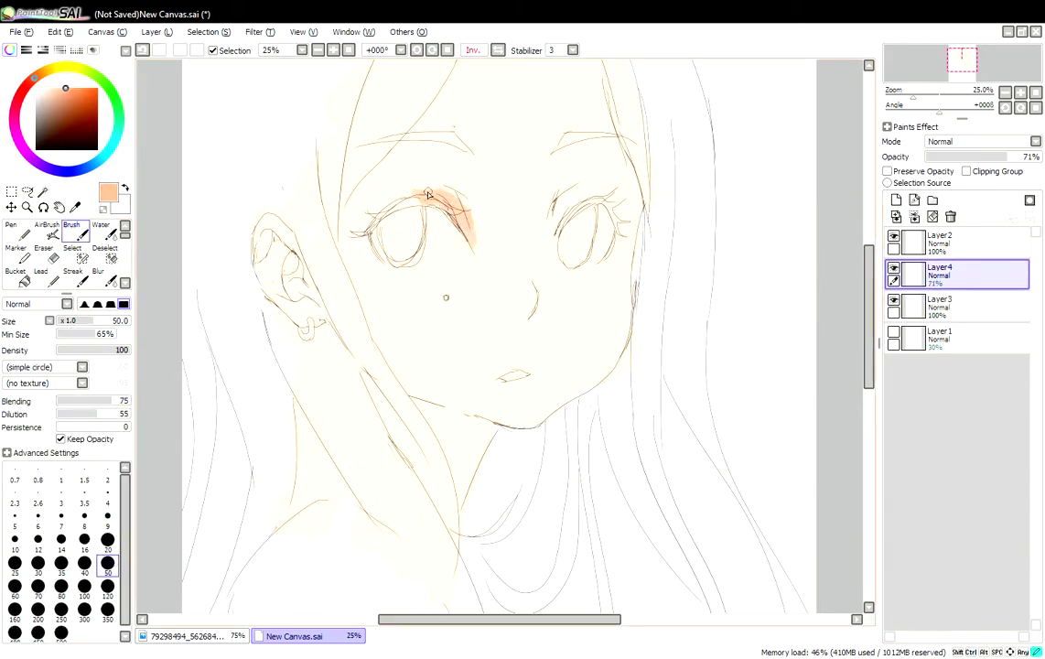
pyautogui.hotkey('ctrl', 'z')
pyautogui.hotkey('ctrl', 'z')
pyautogui.hotkey('ctrl', 'z')
pyautogui.moveTo(467, 219); pyautogui.dragTo(439, 198)
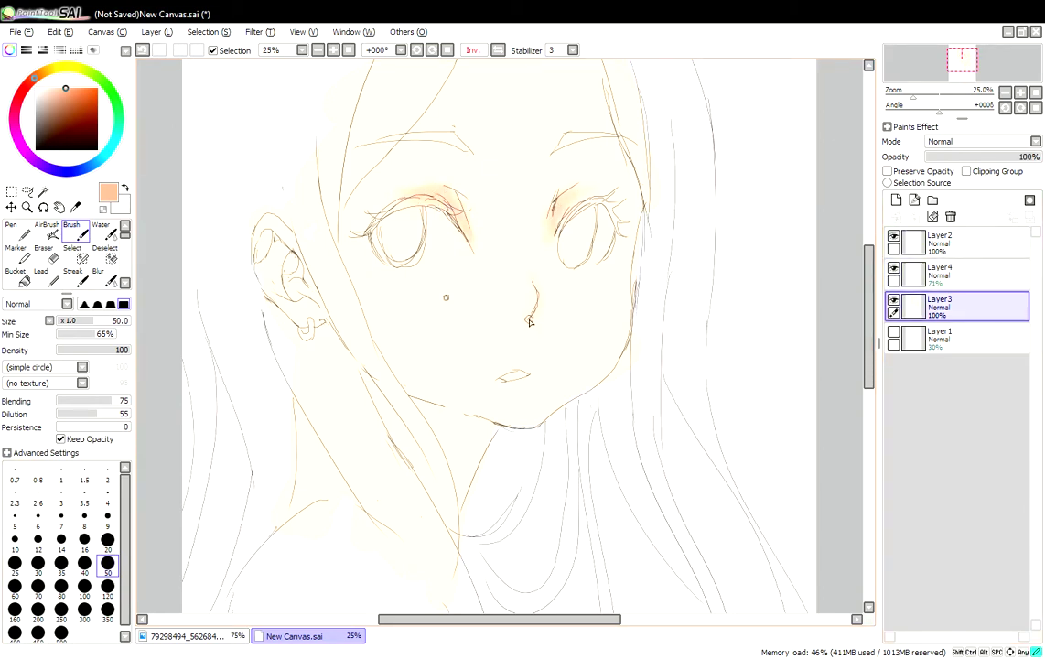
pyautogui.moveTo(245, 210); pyautogui.dragTo(263, 277)
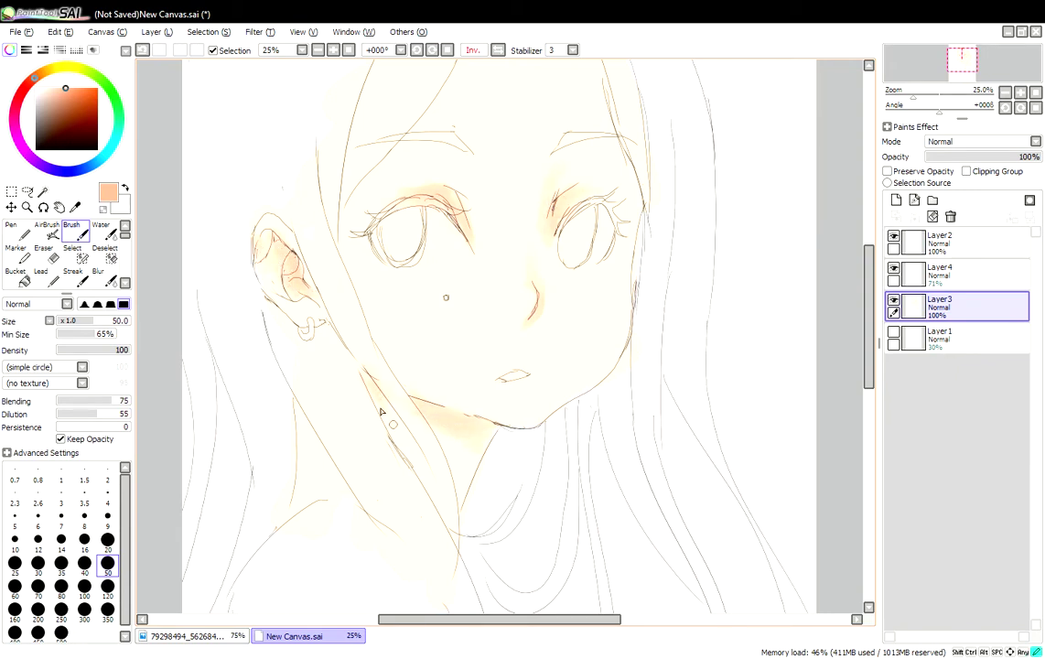
# - Redraw the neck line behind the hair strand on Layer2 in black with a size 9 pen
pyautogui.press('n')
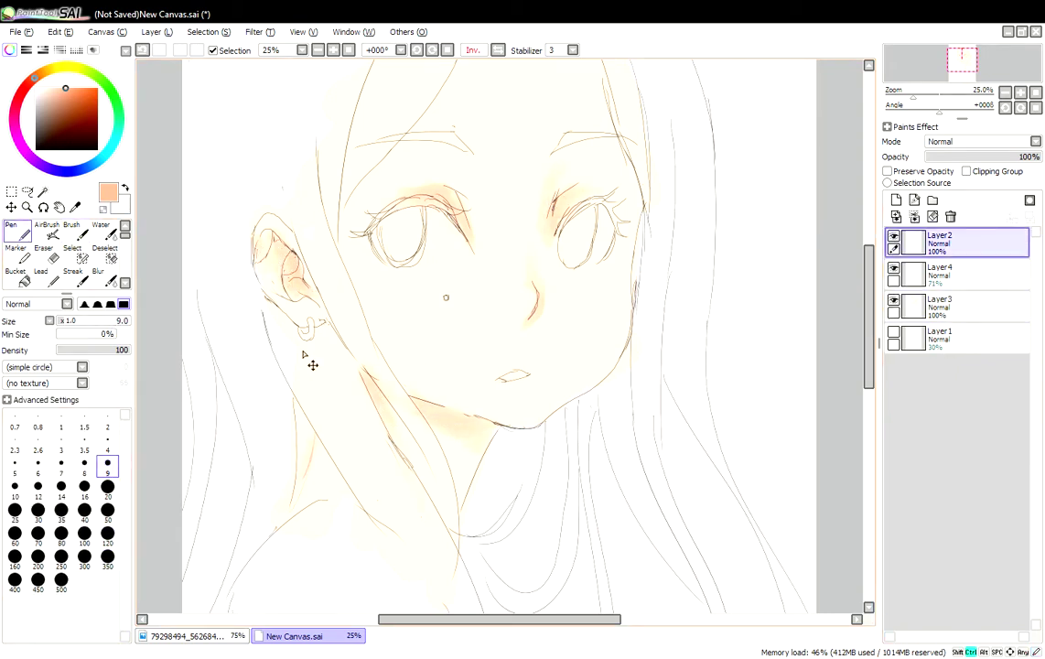
pyautogui.click(35, 150)
pyautogui.moveTo(311, 432); pyautogui.dragTo(288, 514)
# - Block in the main hair mass around the head on Layer4 in dark grey with a size 350 pen
pyautogui.scroll(2, 711, 190)
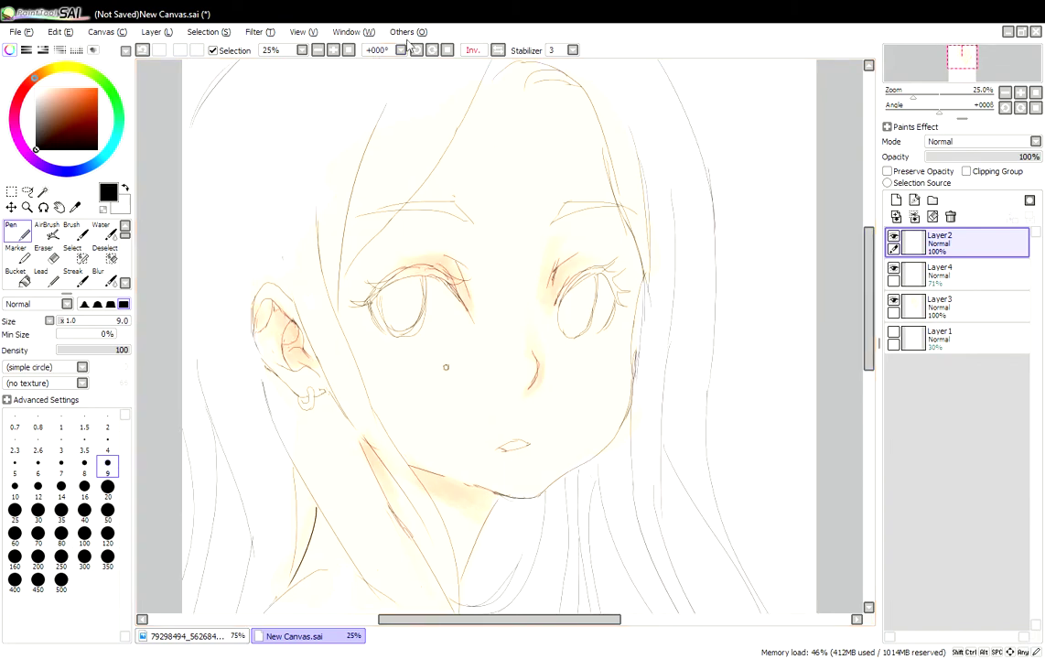
pyautogui.click(317, 50)
pyautogui.click(943, 273)
pyautogui.click(35, 140)
pyautogui.click(108, 509)
pyautogui.click(108, 556)
pyautogui.moveTo(297, 245)
pyautogui.mouseDown()
pyautogui.moveTo(334, 159)
pyautogui.moveTo(408, 241)
pyautogui.moveTo(451, 206)
pyautogui.moveTo(360, 219)
pyautogui.moveTo(422, 235)
pyautogui.moveTo(359, 273)
pyautogui.moveTo(471, 533)
pyautogui.mouseUp()
pyautogui.moveTo(364, 288)
pyautogui.mouseDown()
pyautogui.moveTo(325, 346)
pyautogui.moveTo(299, 256)
pyautogui.moveTo(311, 330)
pyautogui.moveTo(358, 389)
pyautogui.moveTo(386, 382)
pyautogui.moveTo(389, 406)
pyautogui.moveTo(344, 378)
pyautogui.moveTo(458, 519)
pyautogui.moveTo(330, 451)
pyautogui.moveTo(370, 458)
pyautogui.moveTo(353, 462)
pyautogui.moveTo(372, 441)
pyautogui.moveTo(315, 654)
pyautogui.moveTo(296, 371)
pyautogui.moveTo(277, 432)
pyautogui.mouseUp()
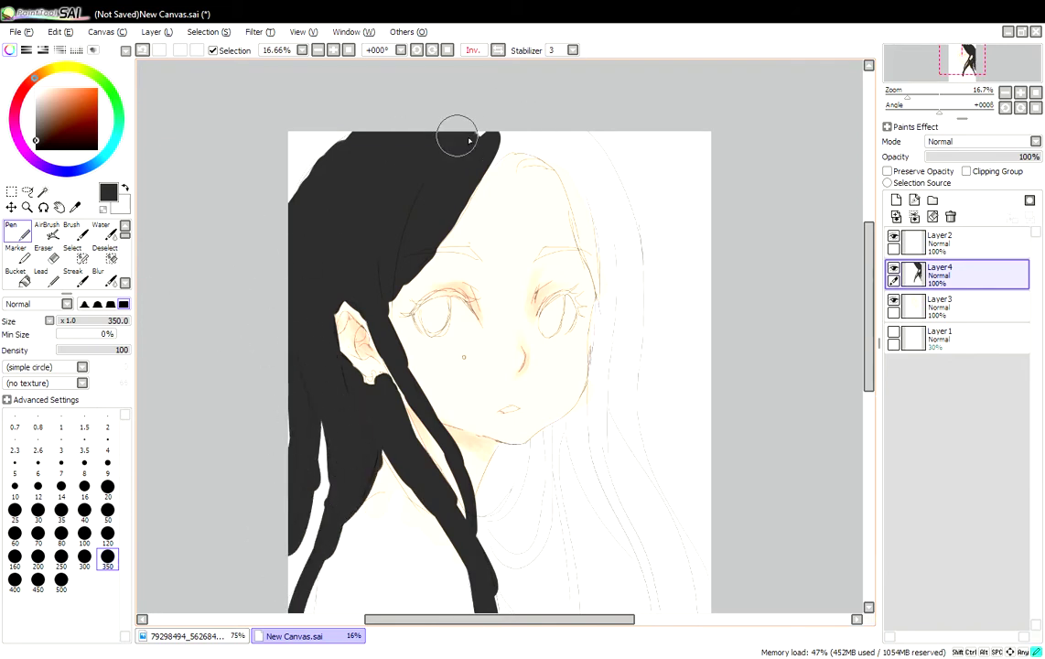
pyautogui.moveTo(469, 140)
pyautogui.mouseDown()
pyautogui.moveTo(492, 162)
pyautogui.moveTo(544, 159)
pyautogui.moveTo(594, 238)
pyautogui.moveTo(596, 161)
pyautogui.moveTo(595, 344)
pyautogui.moveTo(611, 372)
pyautogui.mouseUp()
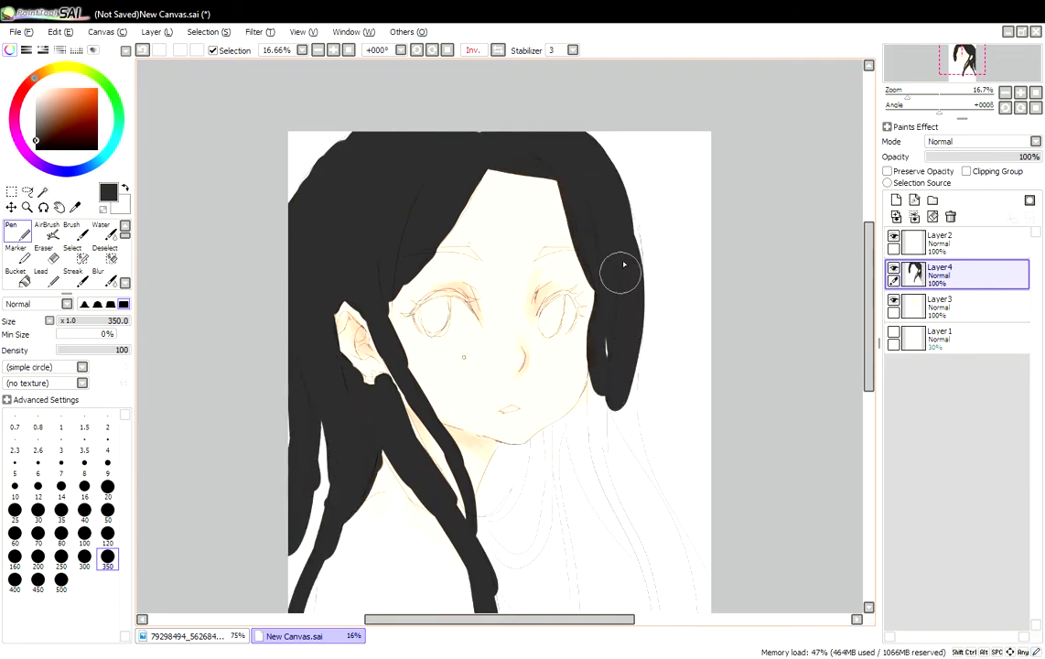
# - Reduce the pen size to 120 and paint the long outer hair strands falling beside the face on the ear's opposite side
pyautogui.press('[')
pyautogui.press('[')
pyautogui.press('[')
pyautogui.press('[')
pyautogui.press('[')
pyautogui.moveTo(631, 412); pyautogui.dragTo(693, 575)
pyautogui.moveTo(577, 392); pyautogui.dragTo(633, 554)
pyautogui.scroll(-2, 633, 554)
pyautogui.moveTo(631, 451); pyautogui.dragTo(657, 604)
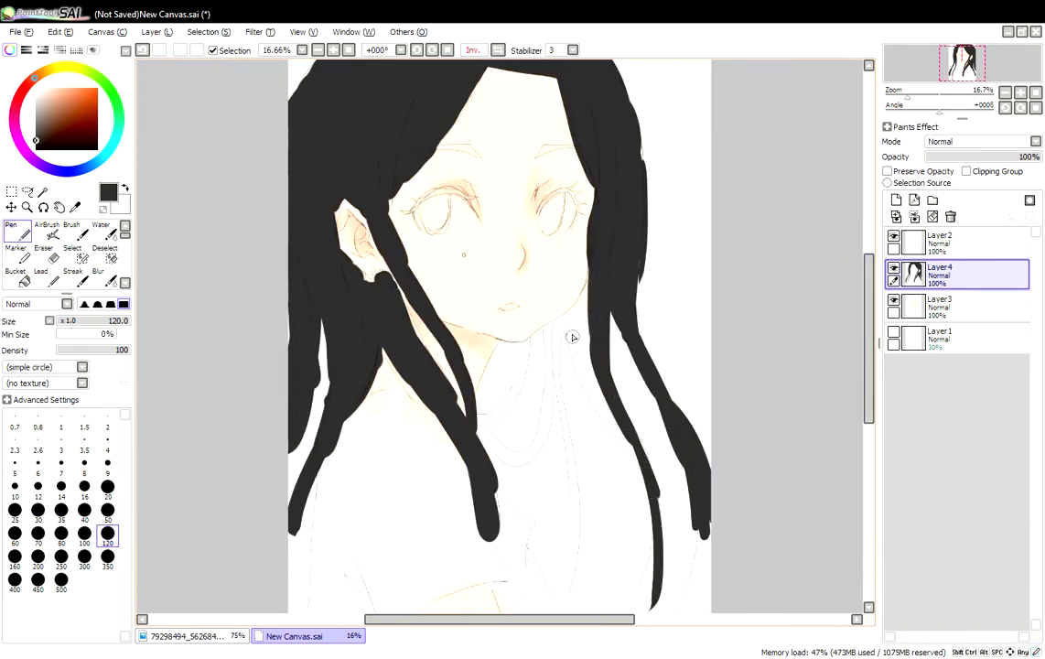
# - Paint the thinner strands below the chin, the loops across the neck and the hair ends behind the ear in dark grey
pyautogui.moveTo(574, 344); pyautogui.dragTo(682, 609)
pyautogui.moveTo(549, 328); pyautogui.dragTo(576, 606)
pyautogui.moveTo(476, 419); pyautogui.dragTo(540, 442)
pyautogui.moveTo(531, 340); pyautogui.dragTo(477, 419)
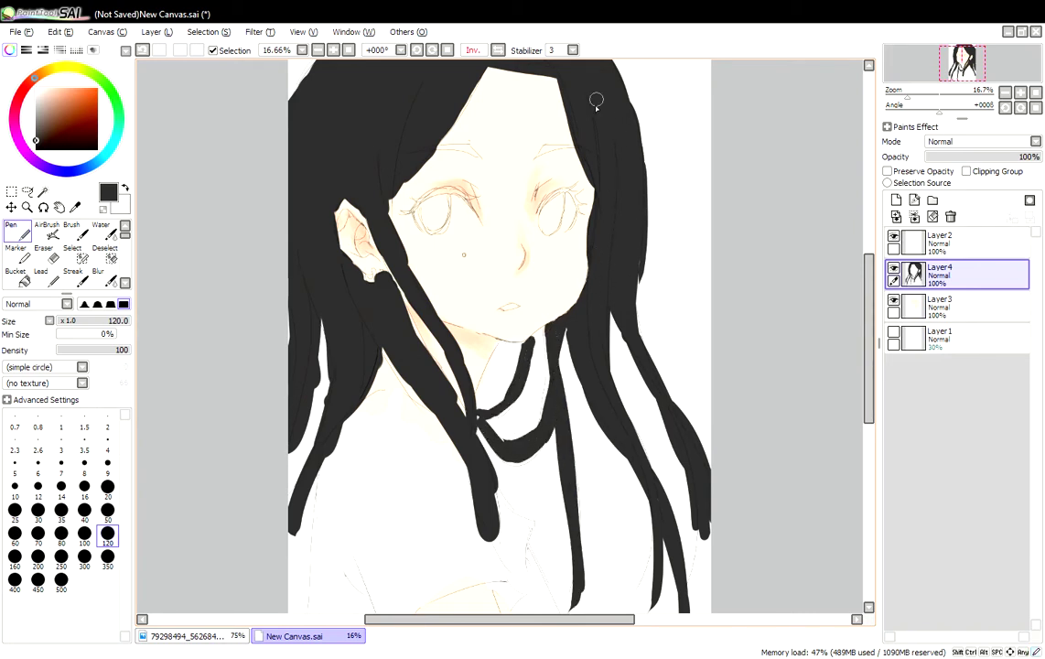
pyautogui.moveTo(318, 453)
pyautogui.mouseDown()
pyautogui.moveTo(308, 546)
pyautogui.moveTo(327, 275)
pyautogui.mouseUp()
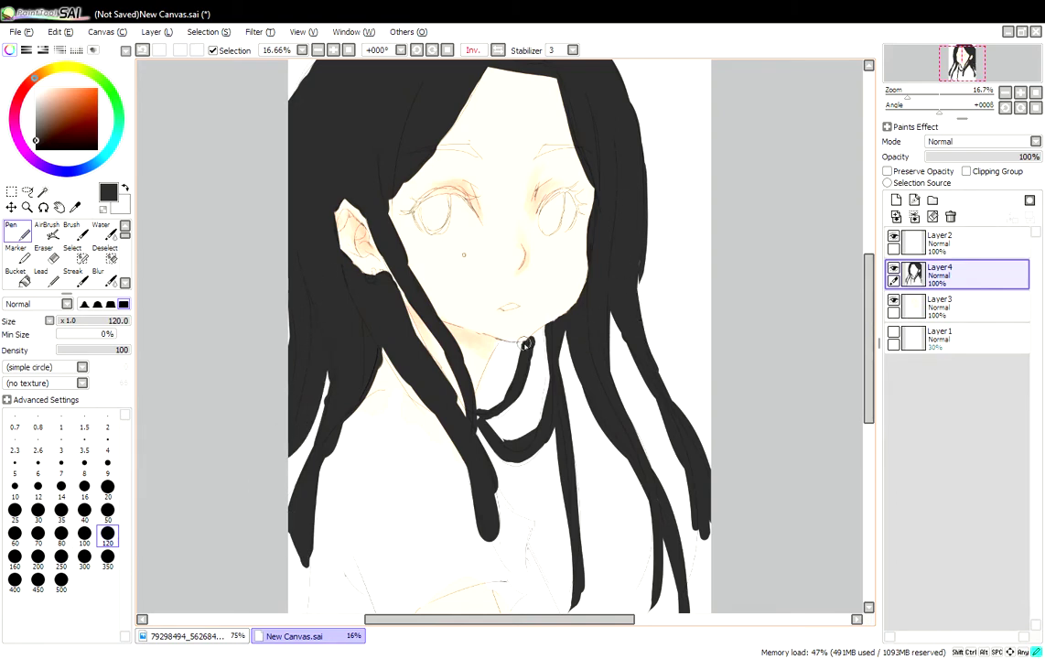
pyautogui.moveTo(554, 380); pyautogui.dragTo(533, 434)
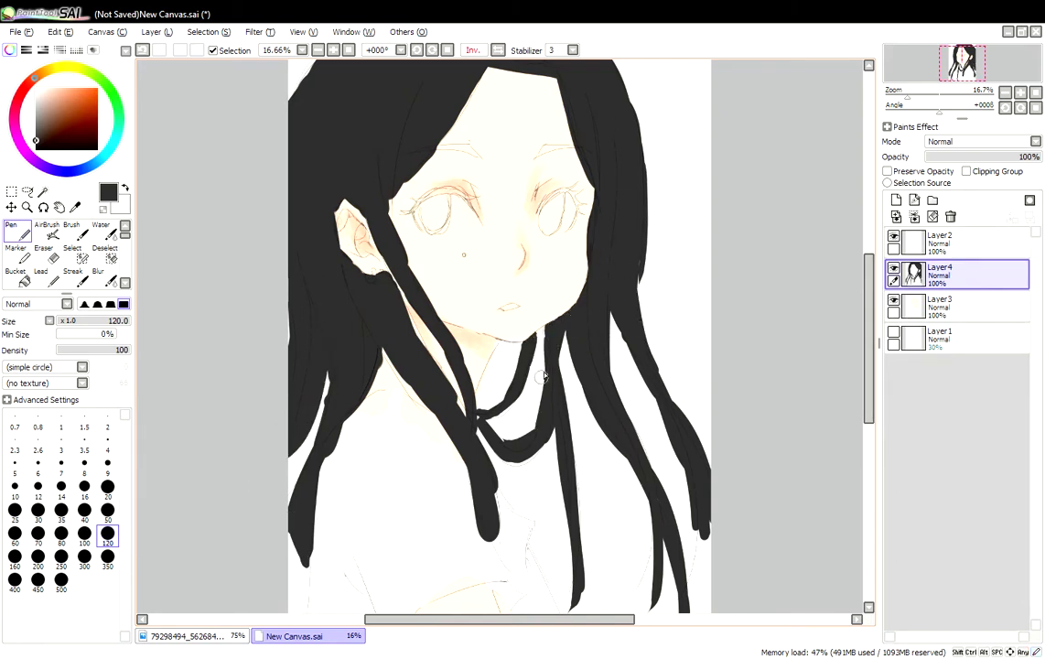
# - Paint the eyebrow and upper lash line of the eye nearest the ear in dark grey with a size 50 pen
pyautogui.scroll(-2, 872, 343)
pyautogui.scroll(3, 872, 343)
pyautogui.scroll(2, 373, 329)
pyautogui.moveTo(403, 335)
pyautogui.mouseDown()
pyautogui.moveTo(453, 336)
pyautogui.moveTo(379, 334)
pyautogui.moveTo(431, 337)
pyautogui.mouseUp()
pyautogui.click(107, 509)
pyautogui.scroll(1, 413, 338)
pyautogui.moveTo(324, 465)
pyautogui.mouseDown()
pyautogui.moveTo(377, 422)
pyautogui.moveTo(423, 423)
pyautogui.moveTo(457, 477)
pyautogui.mouseUp()
pyautogui.moveTo(427, 425)
pyautogui.mouseDown()
pyautogui.moveTo(348, 441)
pyautogui.moveTo(362, 432)
pyautogui.moveTo(325, 467)
pyautogui.mouseUp()
# - Paint the lash line, eyelashes and eyebrow of the eye farther from the ear
pyautogui.moveTo(571, 482); pyautogui.dragTo(640, 428)
pyautogui.hotkey('ctrl', 'z')
pyautogui.moveTo(571, 483)
pyautogui.mouseDown()
pyautogui.moveTo(613, 425)
pyautogui.moveTo(656, 459)
pyautogui.mouseUp()
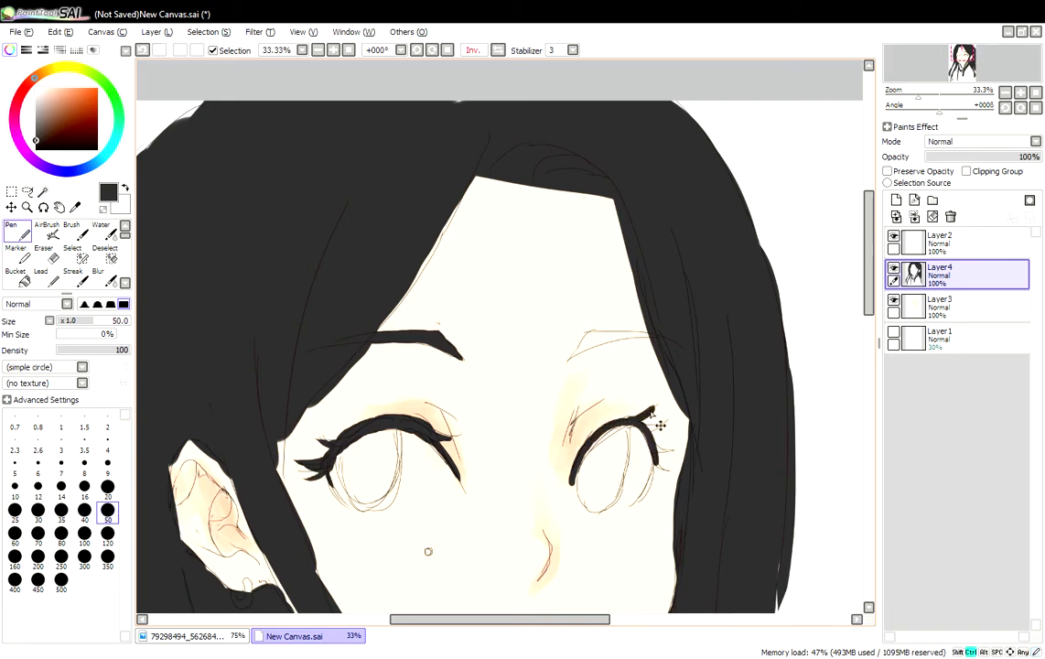
pyautogui.moveTo(575, 476); pyautogui.dragTo(633, 430)
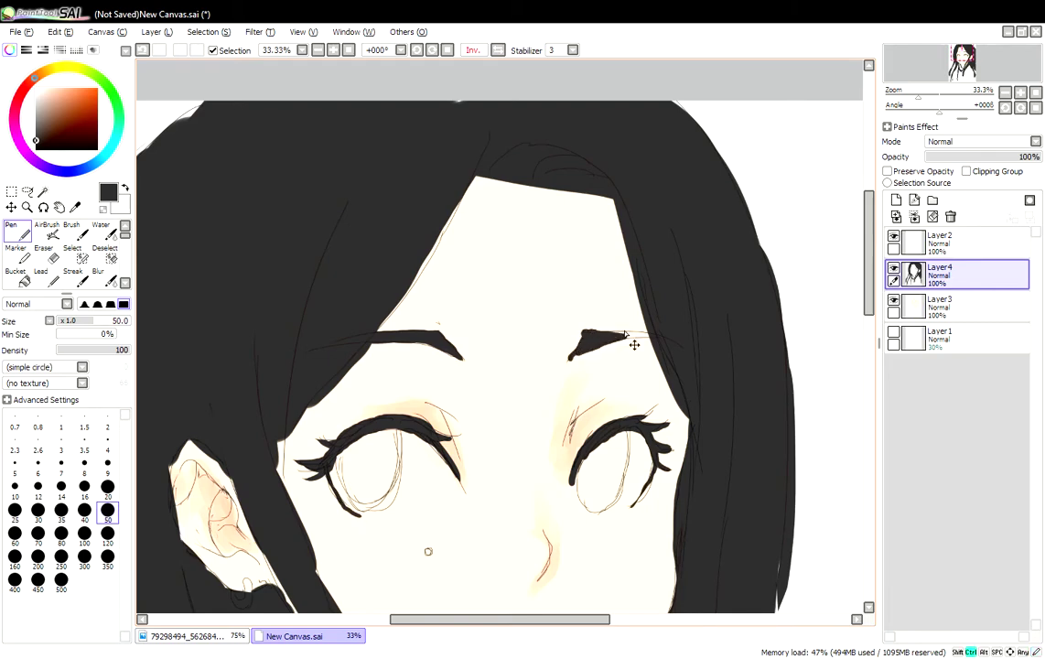
# - Fill the irises of both eyes with solid dark grey
pyautogui.scroll(-3, 656, 342)
pyautogui.moveTo(371, 220)
pyautogui.mouseDown()
pyautogui.moveTo(352, 249)
pyautogui.moveTo(357, 272)
pyautogui.moveTo(382, 216)
pyautogui.mouseUp()
pyautogui.moveTo(586, 225)
pyautogui.mouseDown()
pyautogui.moveTo(595, 247)
pyautogui.moveTo(613, 233)
pyautogui.moveTo(610, 275)
pyautogui.mouseUp()
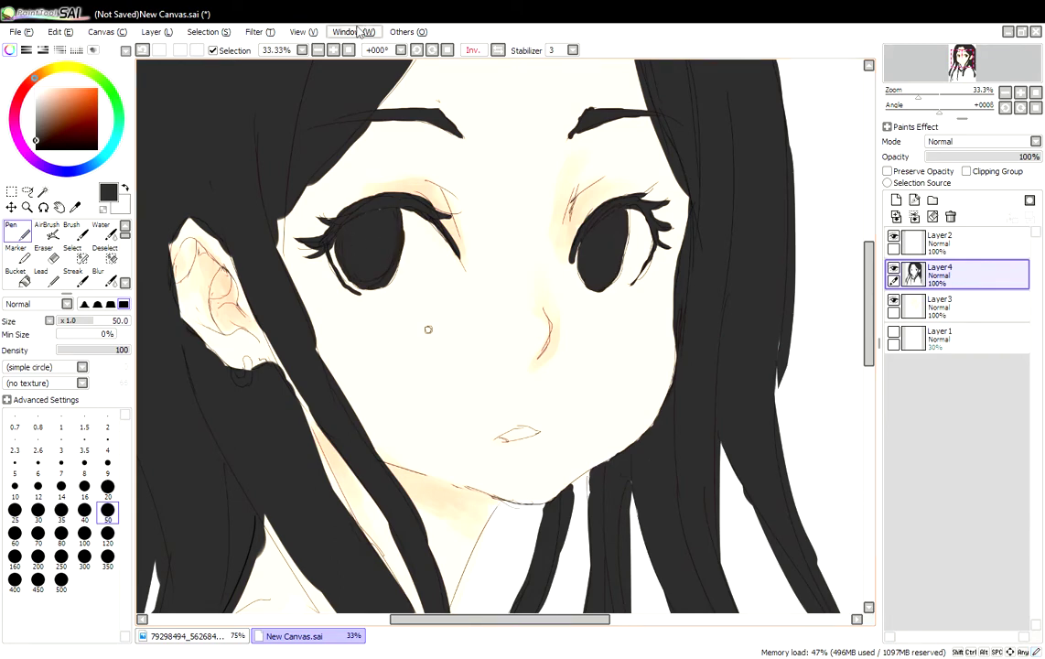
# - Refine the hair edges around the ear, neck and chin with the size 50 pen
pyautogui.scroll(-3, 336, 110)
pyautogui.scroll(-2, 366, 138)
pyautogui.scroll(2, 392, 156)
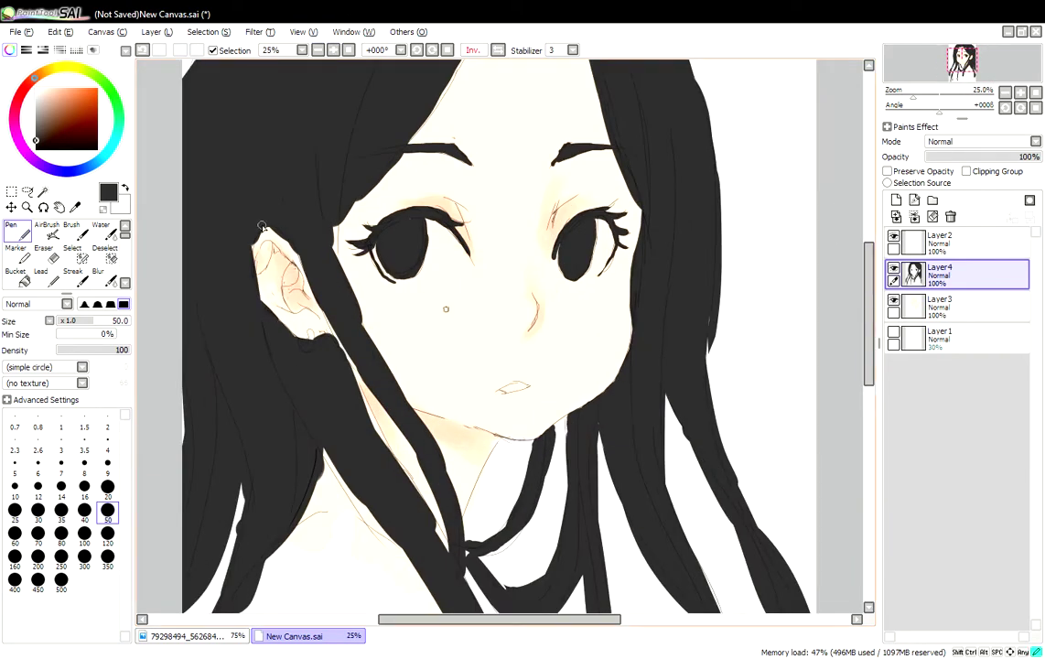
pyautogui.moveTo(310, 426)
pyautogui.mouseDown()
pyautogui.moveTo(357, 485)
pyautogui.moveTo(428, 532)
pyautogui.mouseUp()
pyautogui.moveTo(556, 428); pyautogui.dragTo(516, 532)
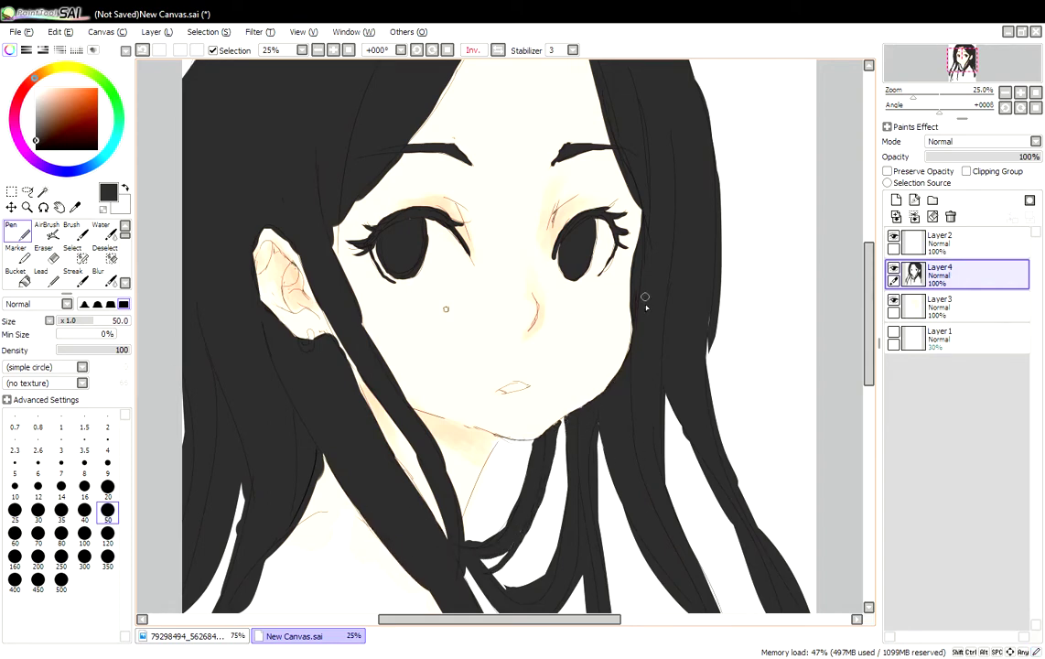
# - Trim the outer hair edges, long strands and neck loop to the line art with a size 120 eraser
pyautogui.press('e')
pyautogui.moveTo(298, 403)
pyautogui.mouseDown()
pyautogui.moveTo(318, 455)
pyautogui.moveTo(287, 551)
pyautogui.moveTo(225, 549)
pyautogui.mouseUp()
pyautogui.moveTo(870, 298); pyautogui.dragTo(874, 353)
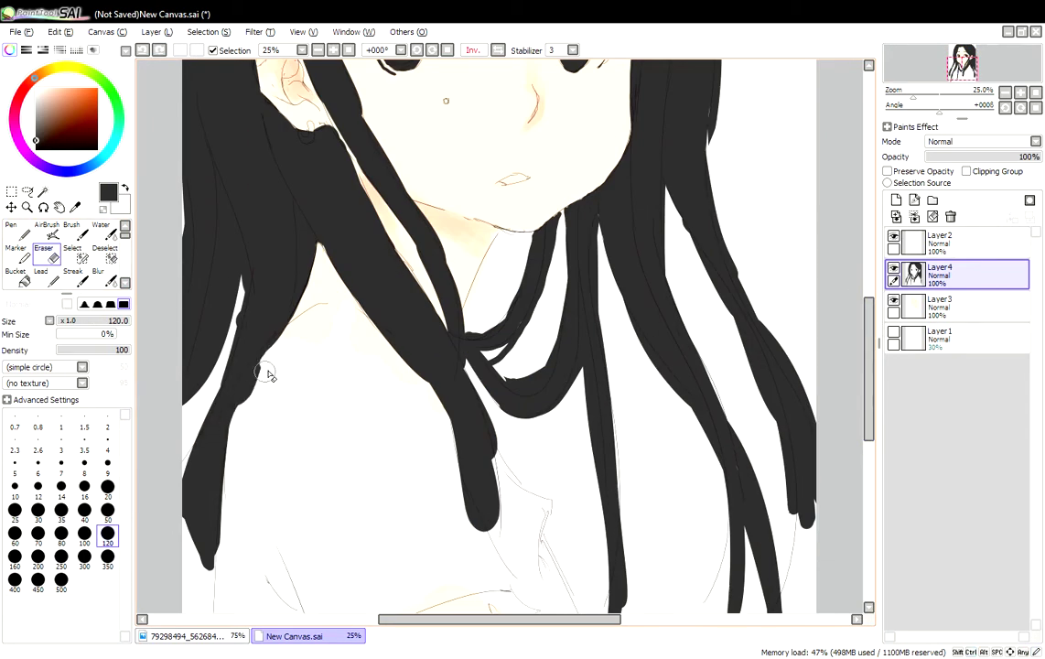
pyautogui.moveTo(672, 213)
pyautogui.mouseDown()
pyautogui.moveTo(736, 346)
pyautogui.moveTo(752, 346)
pyautogui.moveTo(757, 304)
pyautogui.mouseUp()
pyautogui.moveTo(874, 343); pyautogui.dragTo(874, 293)
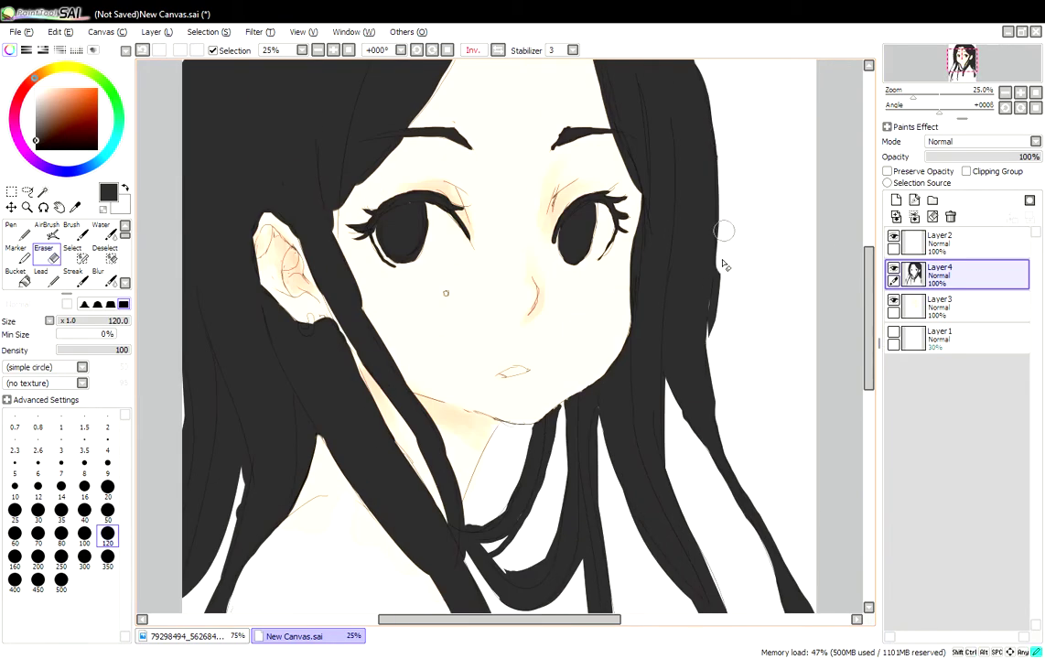
pyautogui.moveTo(733, 299); pyautogui.dragTo(719, 406)
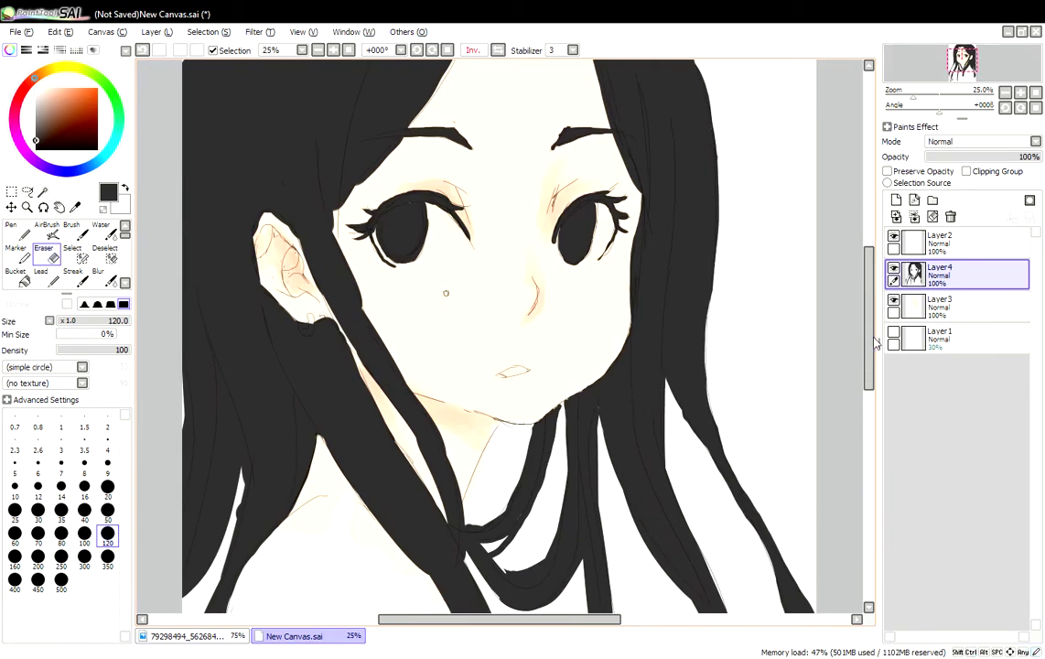
pyautogui.moveTo(874, 340); pyautogui.dragTo(874, 377)
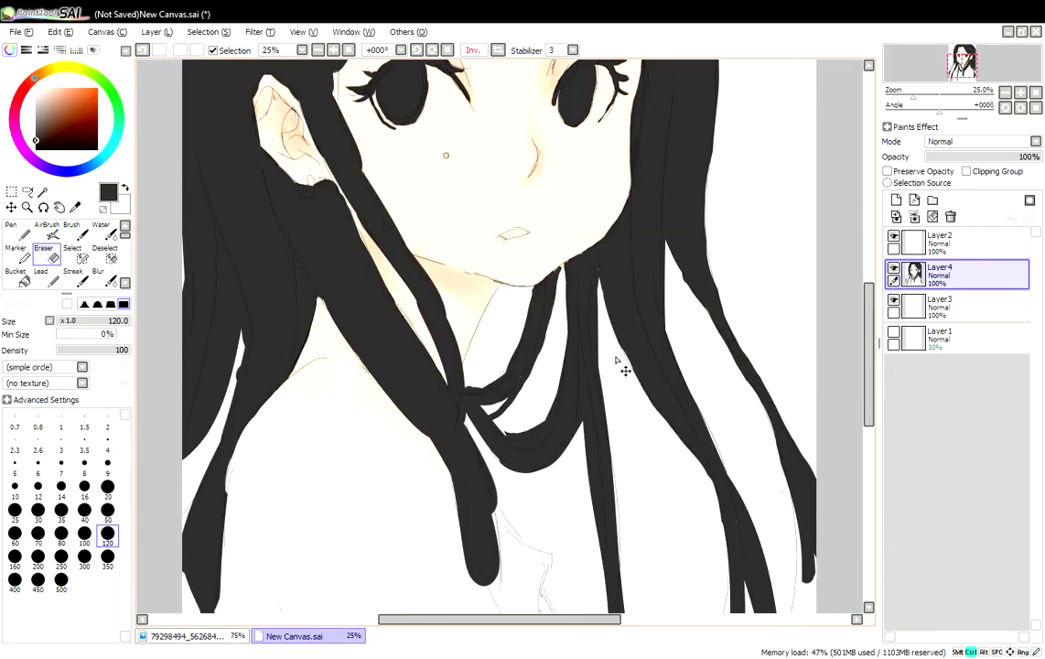
pyautogui.hotkey('ctrl', 'z')
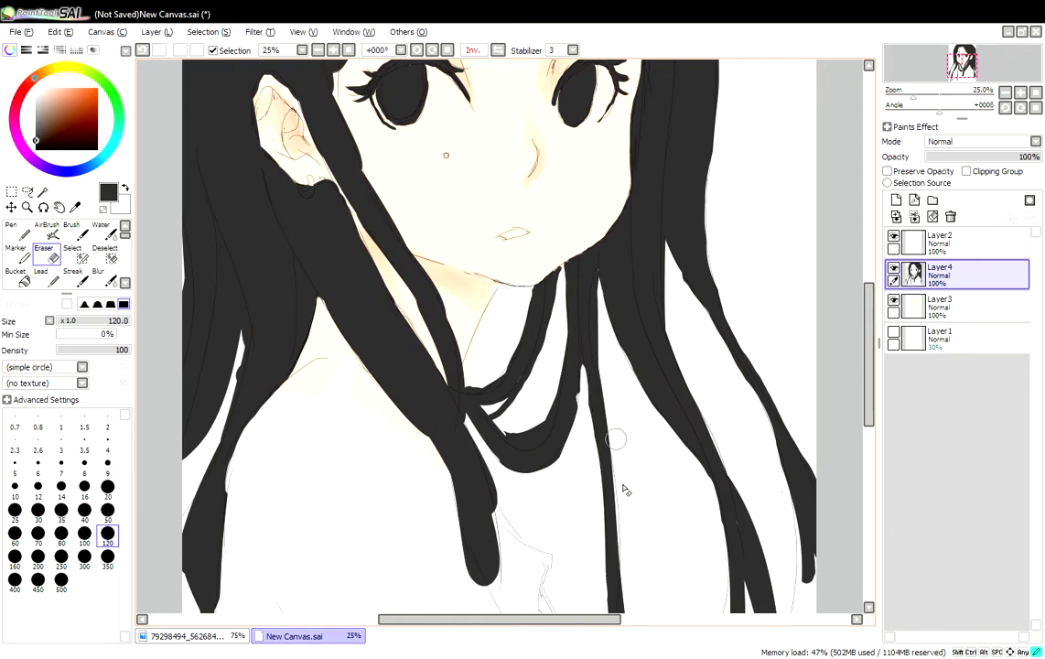
pyautogui.hotkey('ctrl', 'z')
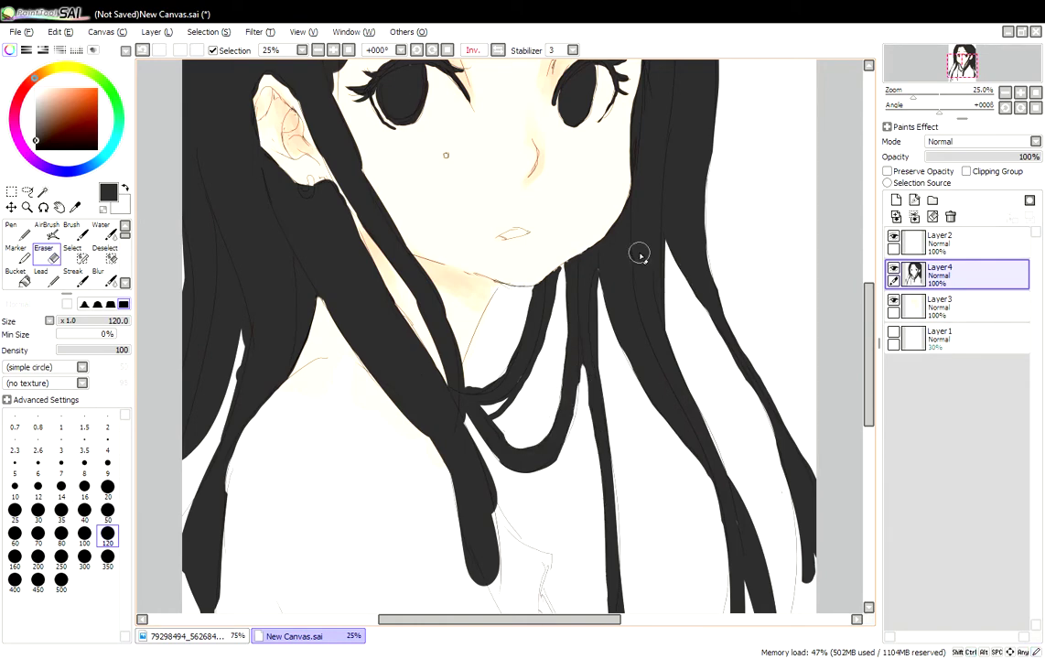
# - Fill the gaps in the hair along the canvas edge behind the ear with the size 50 pen
pyautogui.click(318, 49)
pyautogui.click(317, 50)
pyautogui.click(333, 49)
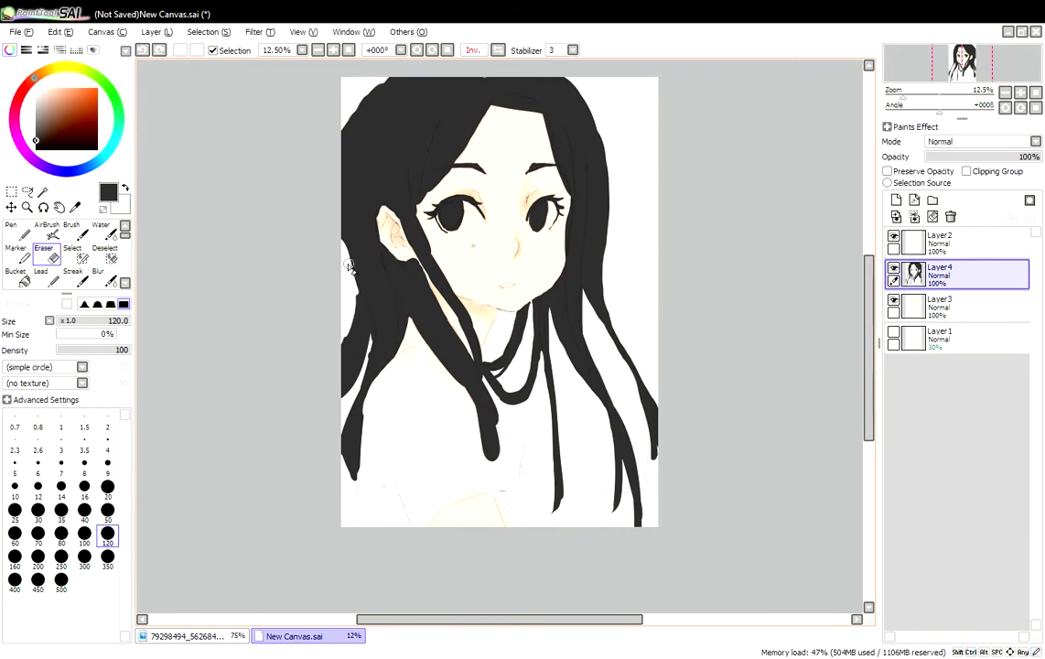
pyautogui.press('n')
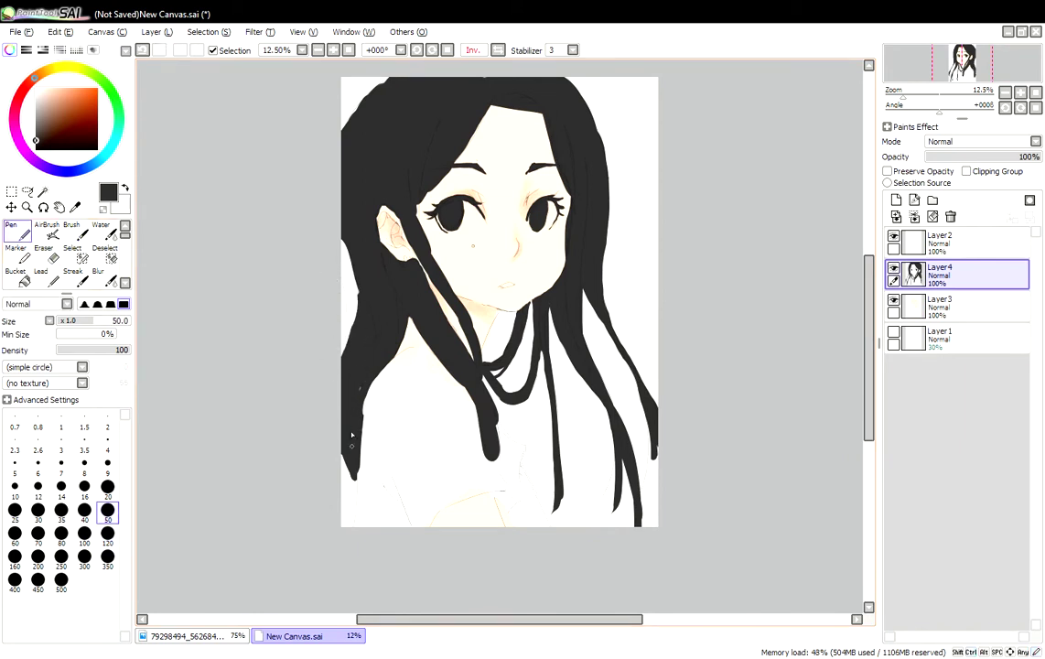
pyautogui.scroll(2, 324, 161)
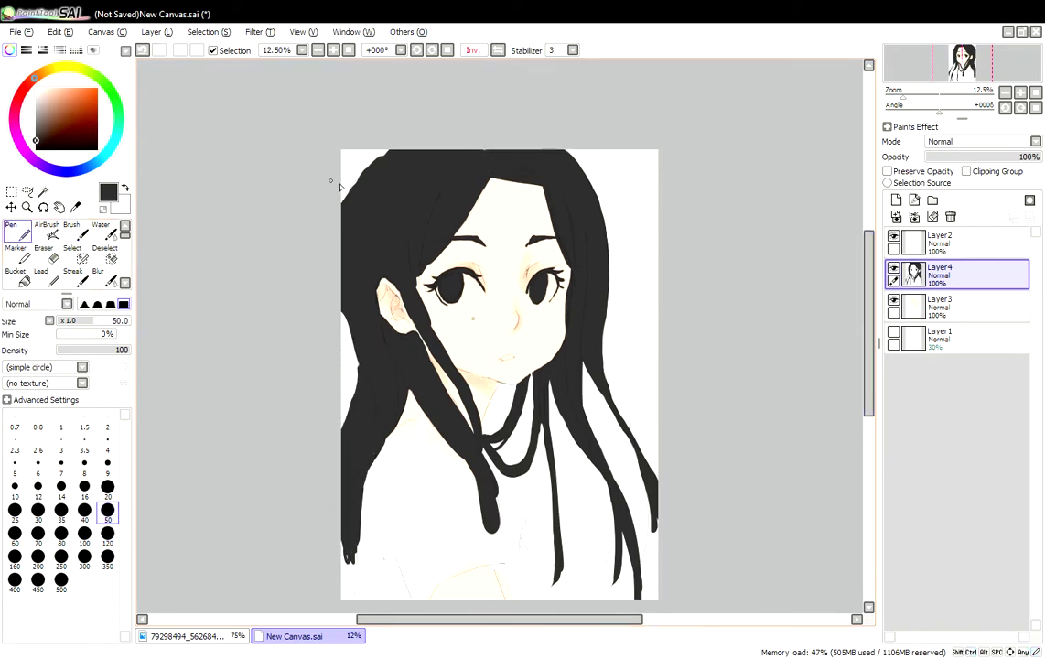
# - Pick a dark brown from the reference and blend it over the hair on the ear side with a size 120 Water brush
pyautogui.hotkey('ctrl', 'Tab')
pyautogui.hotkey('ctrl', 'Tab')
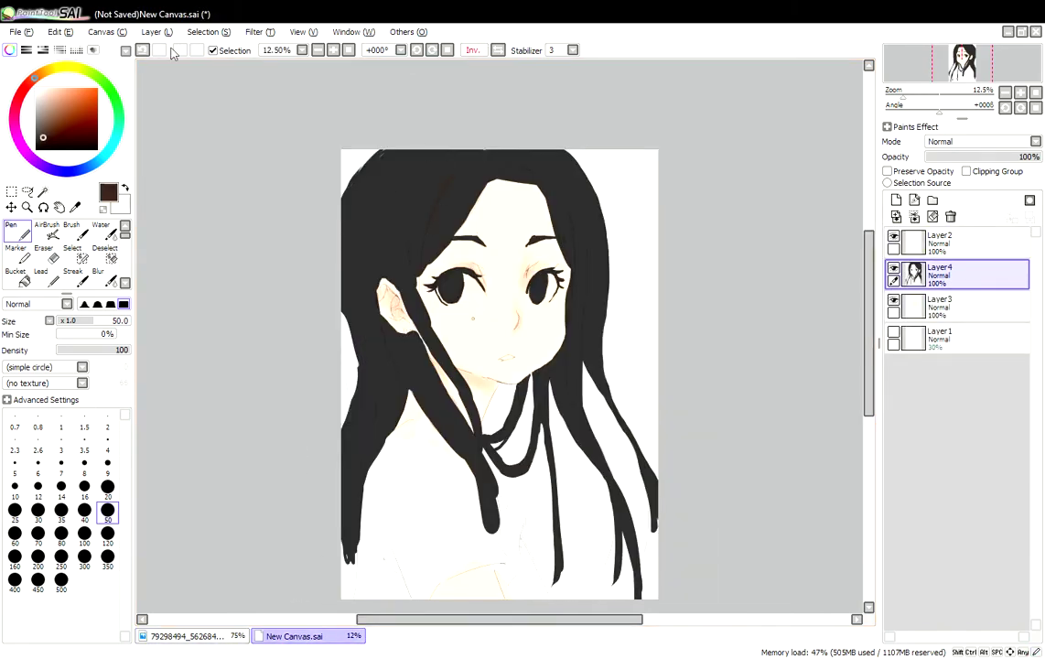
pyautogui.hotkey('ctrl', '+')
pyautogui.press('c')
pyautogui.moveTo(384, 215)
pyautogui.mouseDown()
pyautogui.moveTo(433, 107)
pyautogui.moveTo(449, 146)
pyautogui.mouseUp()
pyautogui.moveTo(363, 242)
pyautogui.mouseDown()
pyautogui.moveTo(324, 351)
pyautogui.moveTo(345, 371)
pyautogui.moveTo(311, 330)
pyautogui.moveTo(328, 341)
pyautogui.moveTo(308, 604)
pyautogui.moveTo(325, 303)
pyautogui.mouseUp()
pyautogui.moveTo(333, 392)
pyautogui.mouseDown()
pyautogui.moveTo(362, 354)
pyautogui.moveTo(416, 508)
pyautogui.mouseUp()
pyautogui.scroll(-3, 417, 508)
pyautogui.moveTo(453, 359); pyautogui.dragTo(519, 491)
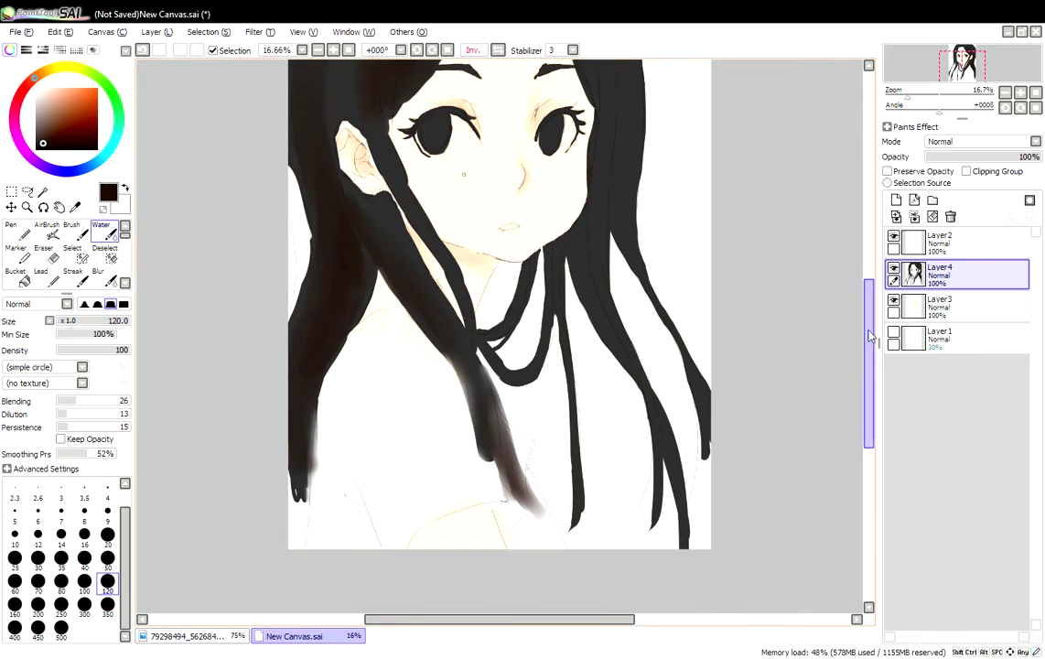
# - Blend dark brown into the hair on the far side of the face and across the crown
pyautogui.scroll(1, 673, 106)
pyautogui.moveTo(673, 105)
pyautogui.mouseDown()
pyautogui.moveTo(646, 509)
pyautogui.moveTo(659, 476)
pyautogui.moveTo(649, 191)
pyautogui.moveTo(586, 174)
pyautogui.mouseUp()
pyautogui.moveTo(870, 336); pyautogui.dragTo(870, 299)
pyautogui.moveTo(443, 205)
pyautogui.mouseDown()
pyautogui.moveTo(307, 268)
pyautogui.moveTo(195, 339)
pyautogui.moveTo(324, 121)
pyautogui.moveTo(294, 323)
pyautogui.mouseUp()
# - Paint grey highlight streaks through the hair above the ear and forehead with a size 50 brush
pyautogui.press('e')
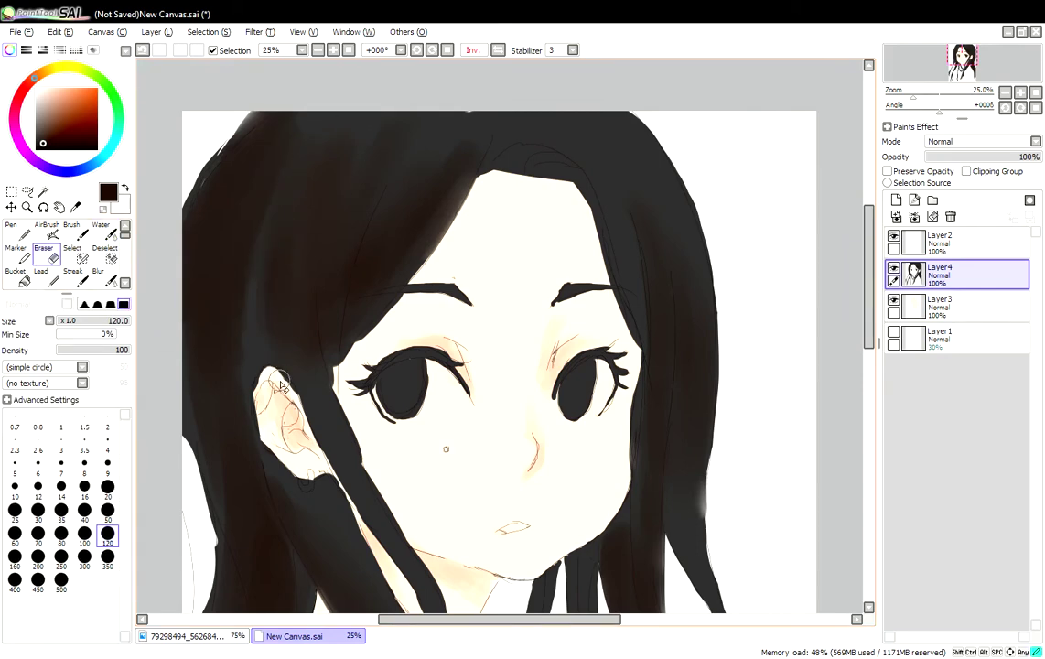
pyautogui.keyDown('alt'); pyautogui.click(312, 448); pyautogui.keyUp('alt')
pyautogui.press('b')
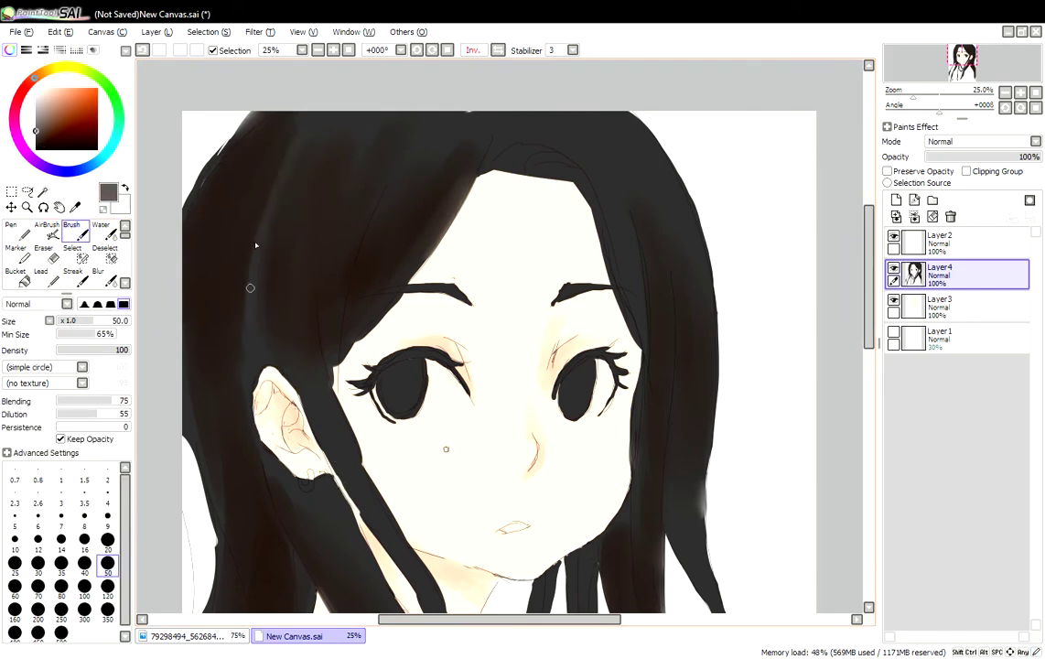
pyautogui.moveTo(427, 122); pyautogui.dragTo(326, 279)
pyautogui.moveTo(371, 163)
pyautogui.mouseDown()
pyautogui.moveTo(319, 286)
pyautogui.moveTo(306, 370)
pyautogui.mouseUp()
pyautogui.moveTo(272, 147); pyautogui.dragTo(290, 353)
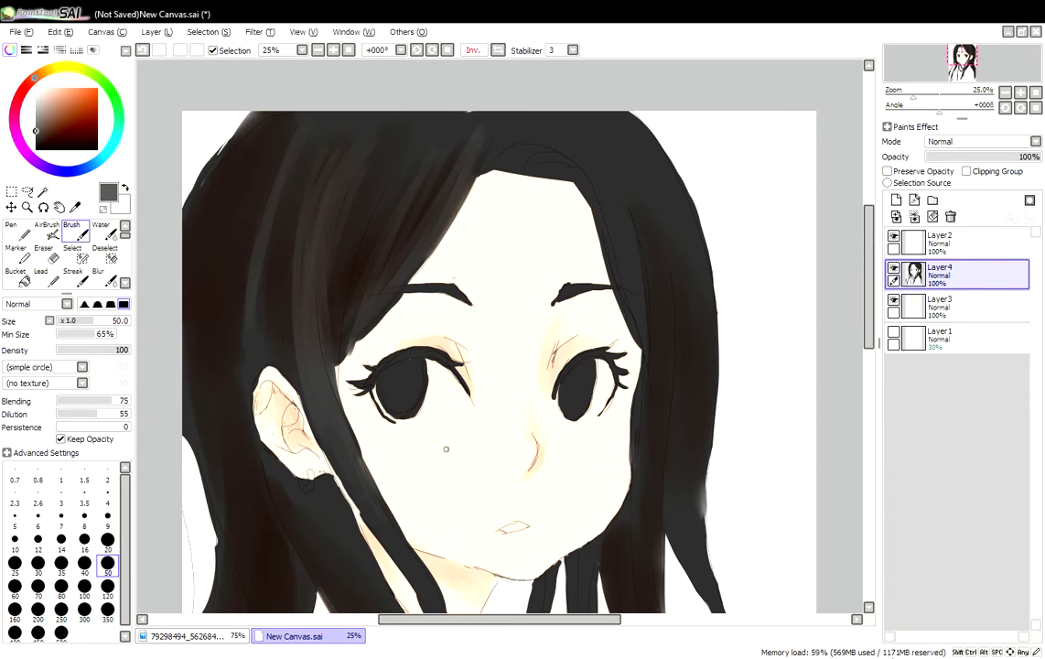
# - Blend the grey highlights across the crown and down the side hair with a size 120 Water brush
pyautogui.click(100, 230)
pyautogui.moveTo(216, 401)
pyautogui.mouseDown()
pyautogui.moveTo(467, 134)
pyautogui.moveTo(296, 261)
pyautogui.moveTo(683, 421)
pyautogui.moveTo(614, 136)
pyautogui.mouseUp()
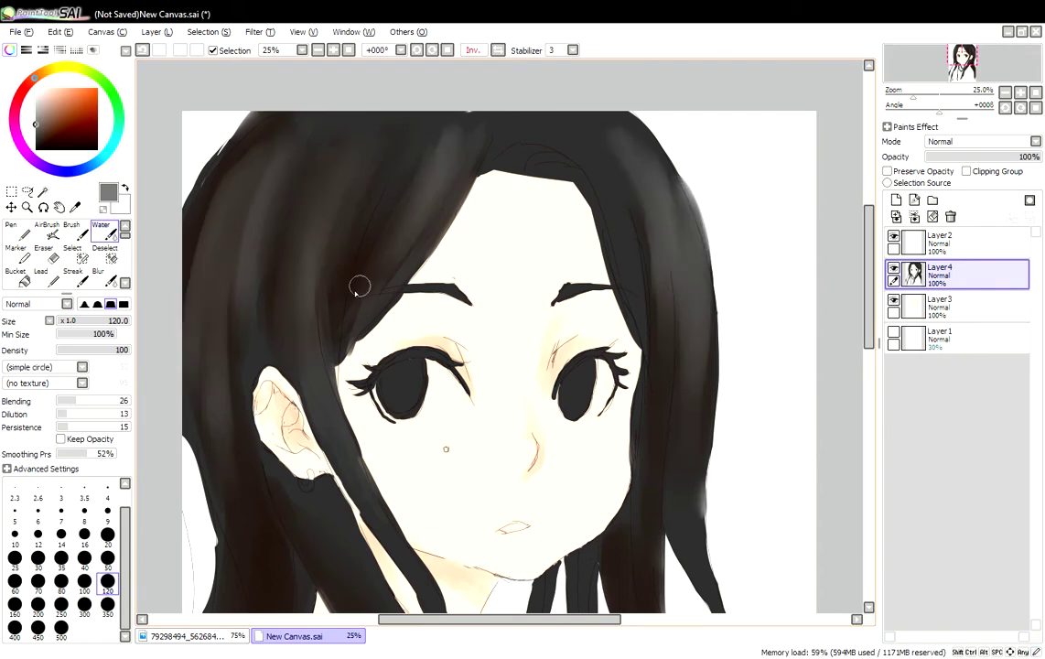
pyautogui.scroll(-3, 441, 158)
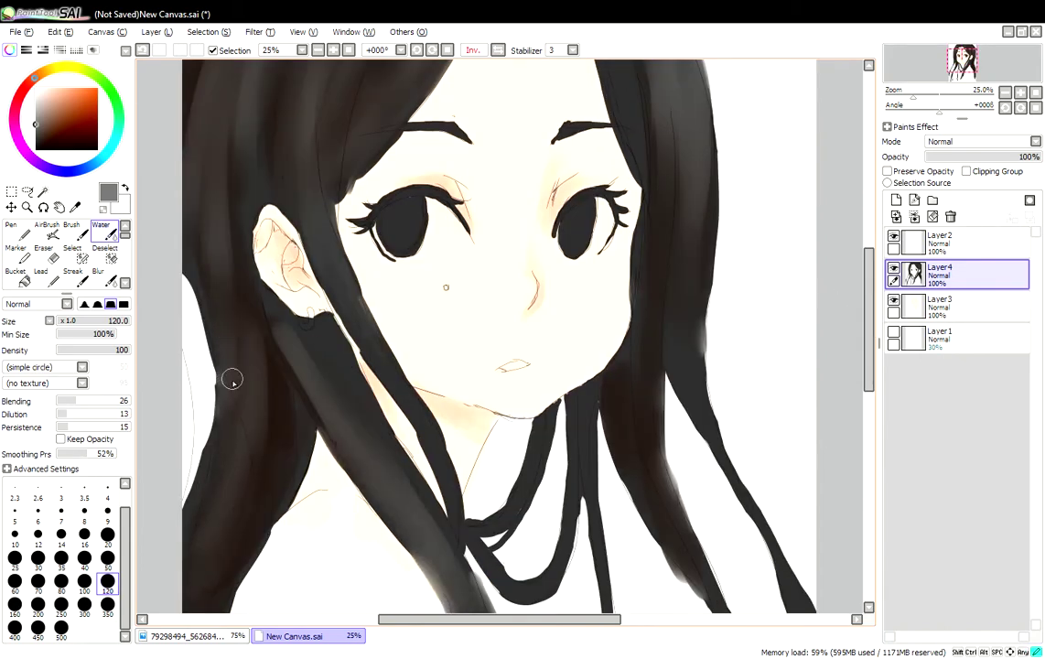
pyautogui.scroll(2, 774, 211)
pyautogui.moveTo(277, 160)
pyautogui.mouseDown()
pyautogui.moveTo(604, 98)
pyautogui.moveTo(550, 174)
pyautogui.moveTo(277, 214)
pyautogui.moveTo(226, 164)
pyautogui.moveTo(217, 178)
pyautogui.moveTo(257, 82)
pyautogui.mouseUp()
pyautogui.press('-')
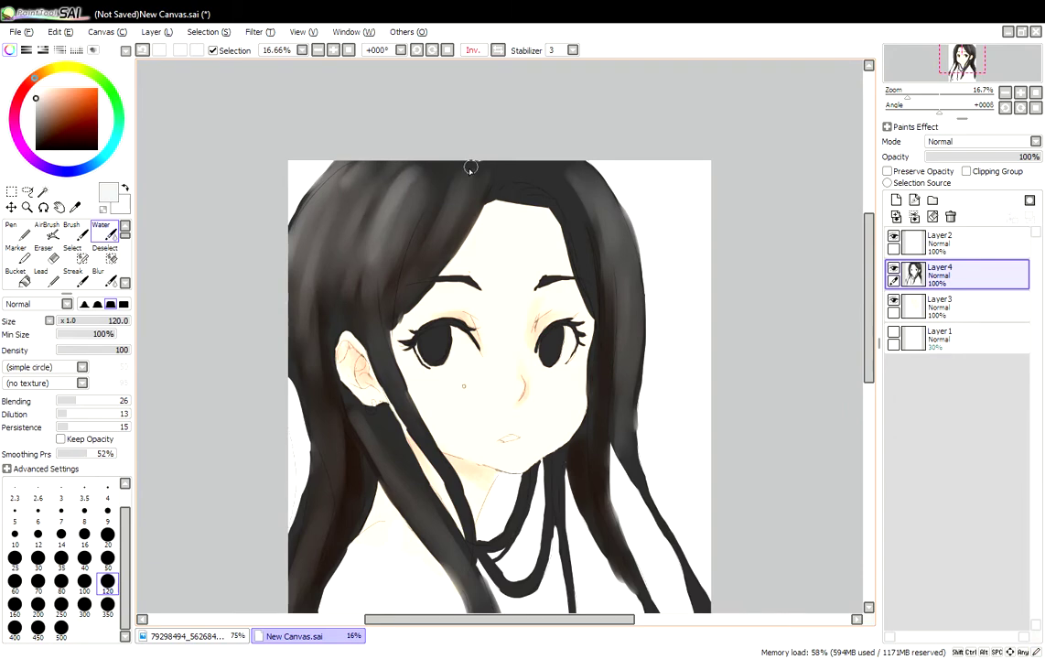
# - Pick a near-black and draw thin strand lines through the hair above and around the ear with a size 9 pen
pyautogui.keyDown('alt'); pyautogui.click(335, 244); pyautogui.keyUp('alt')
pyautogui.press('n')
pyautogui.press('+')
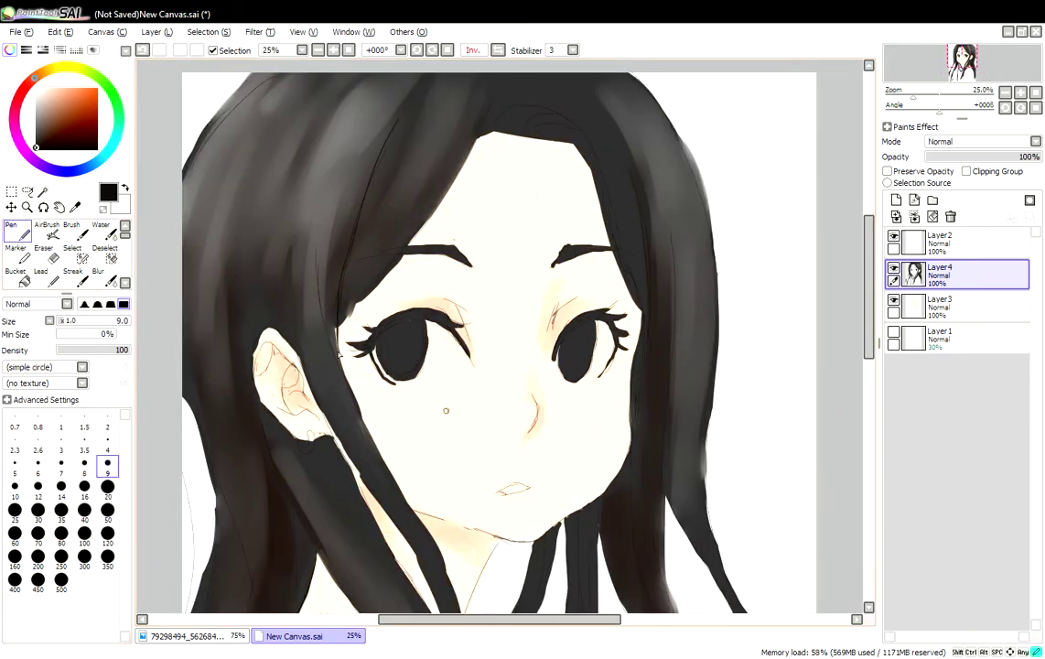
pyautogui.moveTo(310, 167); pyautogui.dragTo(291, 291)
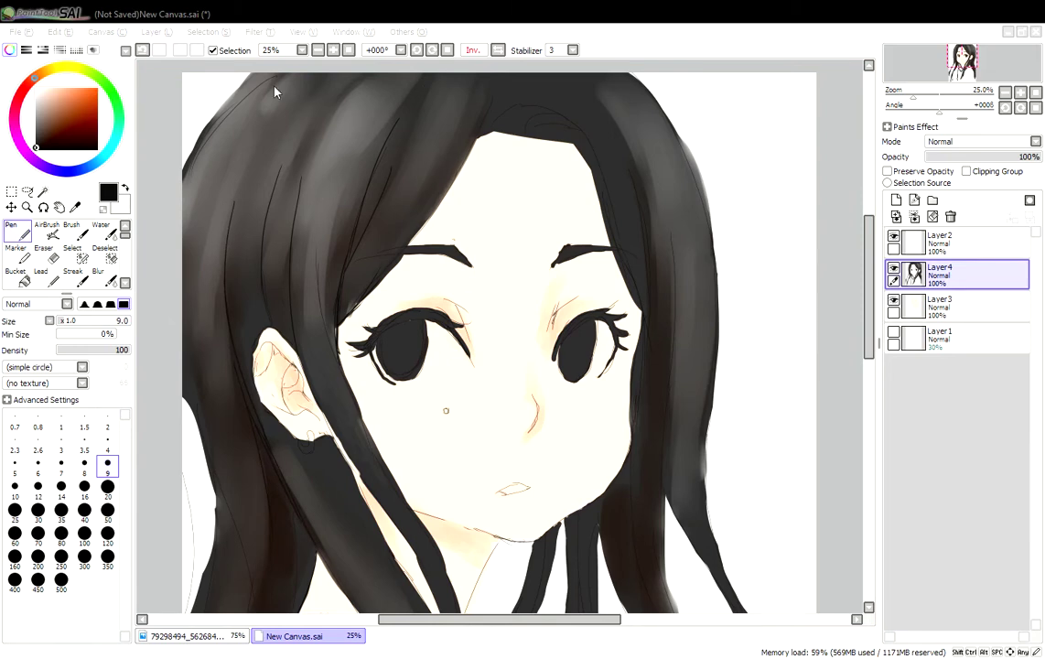
pyautogui.click(592, 650)
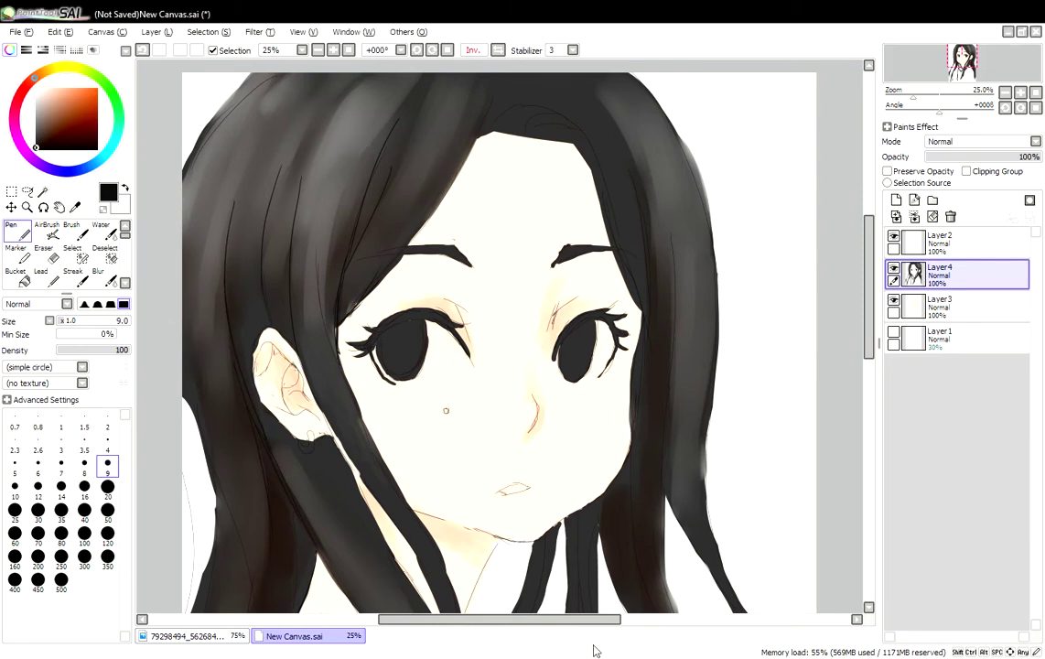
# - Trim the forehead hairline and the ragged edges of the lower hair locks with a size 120 eraser
pyautogui.press('e')
pyautogui.moveTo(596, 174); pyautogui.dragTo(617, 252)
pyautogui.scroll(-2, 851, 302)
pyautogui.scroll(2, 847, 261)
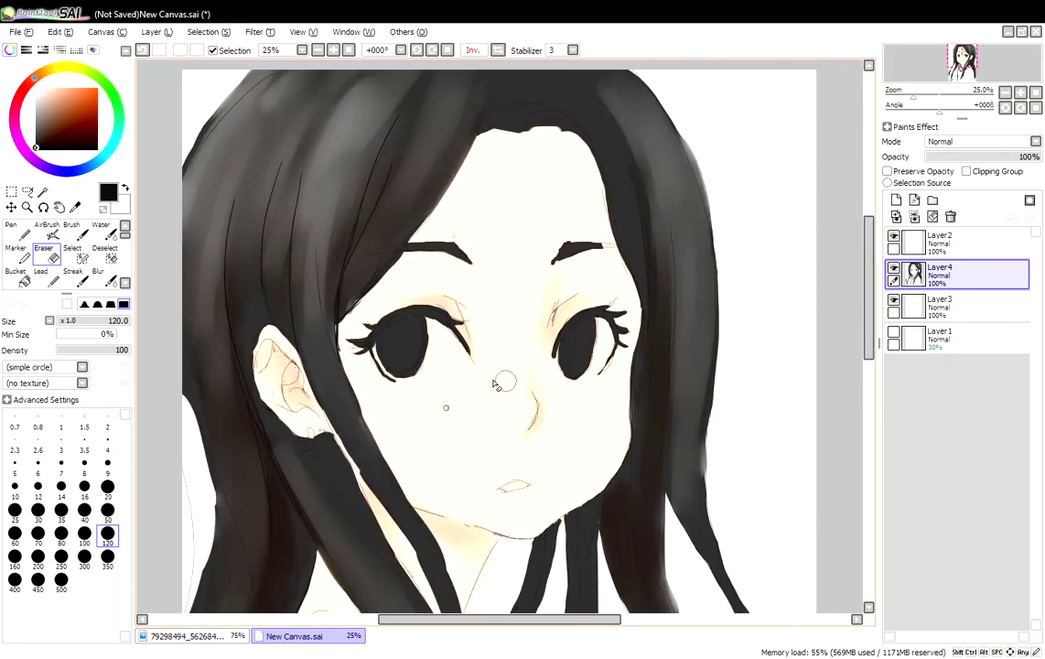
pyautogui.scroll(-5, 870, 275)
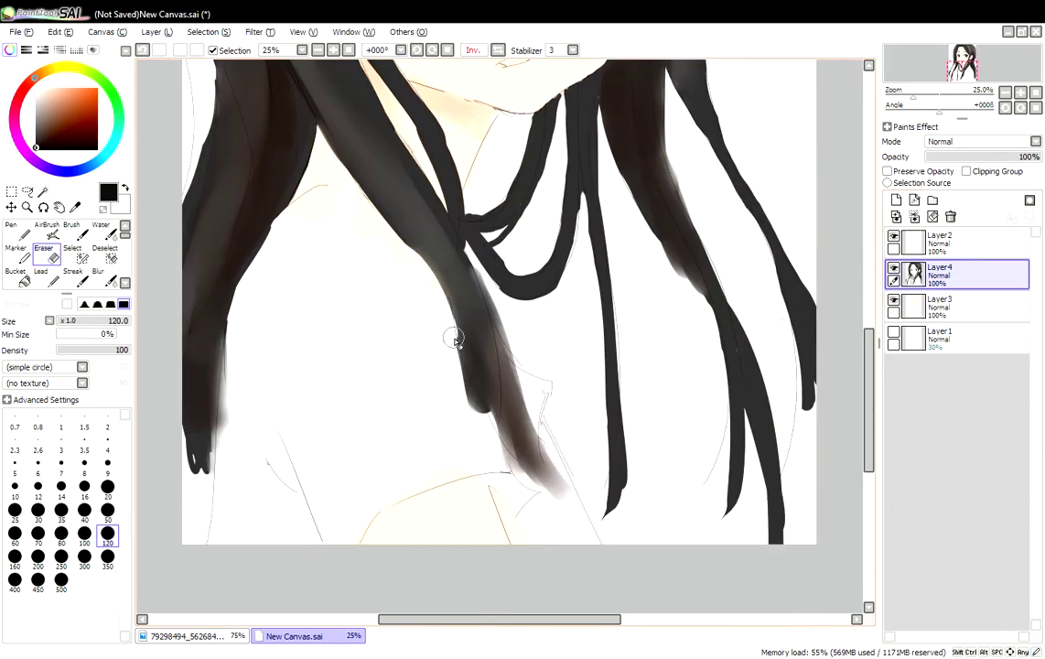
pyautogui.moveTo(458, 313)
pyautogui.mouseDown()
pyautogui.moveTo(473, 401)
pyautogui.moveTo(426, 275)
pyautogui.mouseUp()
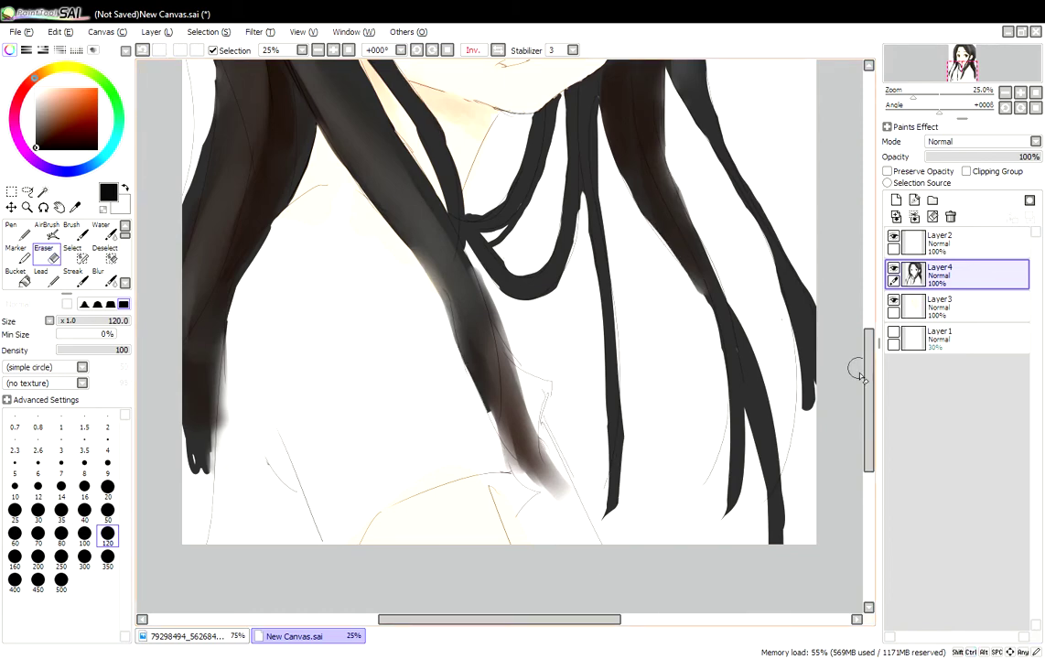
# - Add a new layer above Layer4 and paint dark strands through the hair above the ear with a size 50 pen
pyautogui.scroll(5, 840, 345)
pyautogui.press('b')
pyautogui.hotkey('ctrl', 'shift', 'n')
pyautogui.press('n')
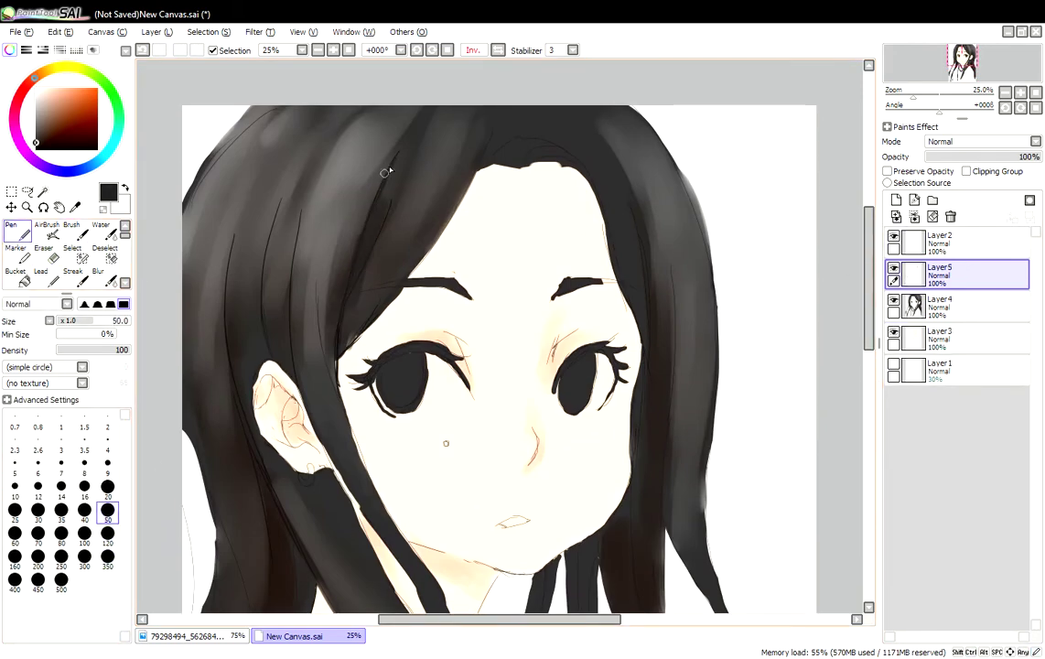
pyautogui.moveTo(345, 257); pyautogui.dragTo(309, 307)
pyautogui.moveTo(389, 185); pyautogui.dragTo(331, 272)
pyautogui.moveTo(401, 159); pyautogui.dragTo(360, 225)
pyautogui.moveTo(270, 203); pyautogui.dragTo(247, 287)
pyautogui.moveTo(220, 240); pyautogui.dragTo(201, 282)
pyautogui.moveTo(229, 304); pyautogui.dragTo(218, 343)
# - Blend the dark strands into the hair on both sides of the face with a size 120 Water brush
pyautogui.press('c')
pyautogui.moveTo(266, 211); pyautogui.dragTo(187, 384)
pyautogui.moveTo(210, 439); pyautogui.dragTo(224, 513)
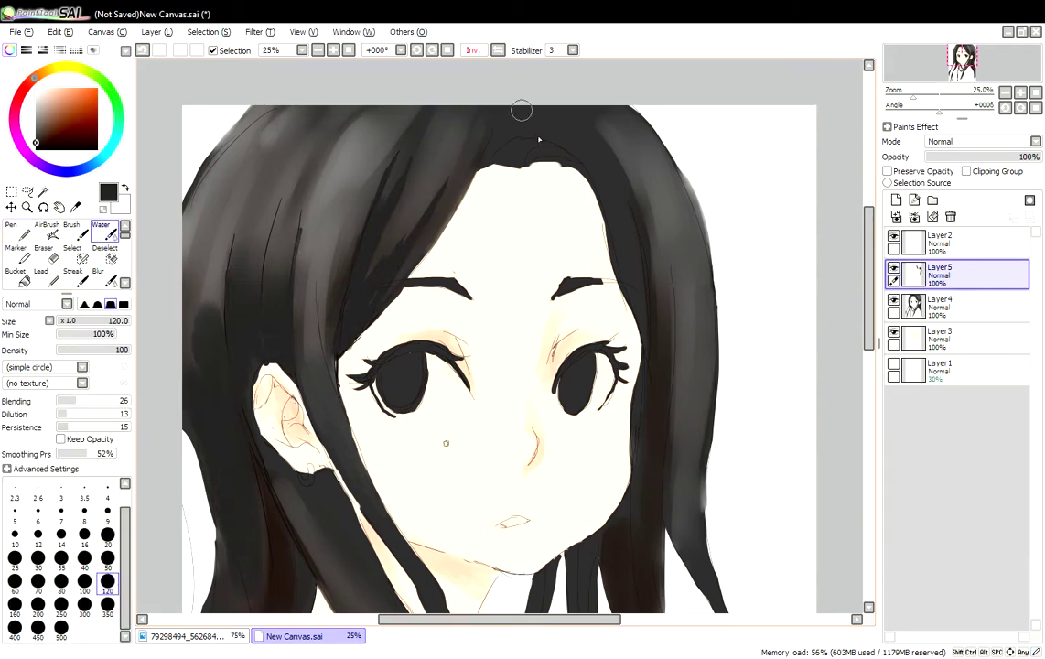
pyautogui.moveTo(183, 228); pyautogui.dragTo(178, 324)
pyautogui.moveTo(198, 268)
pyautogui.mouseDown()
pyautogui.moveTo(246, 132)
pyautogui.moveTo(611, 119)
pyautogui.moveTo(446, 96)
pyautogui.moveTo(331, 106)
pyautogui.moveTo(206, 174)
pyautogui.mouseUp()
pyautogui.moveTo(569, 100); pyautogui.dragTo(631, 220)
pyautogui.moveTo(868, 276); pyautogui.dragTo(866, 310)
pyautogui.moveTo(188, 128); pyautogui.dragTo(187, 174)
pyautogui.moveTo(212, 410); pyautogui.dragTo(179, 514)
pyautogui.moveTo(264, 401); pyautogui.dragTo(274, 490)
pyautogui.moveTo(261, 435); pyautogui.dragTo(211, 544)
# - Deepen the hair shadows along the forehead hairline and side strands in black with a size 50 Water brush
pyautogui.press('[')
pyautogui.press('[')
pyautogui.press('[')
pyautogui.press('[')
pyautogui.press('[')
pyautogui.moveTo(206, 179); pyautogui.dragTo(233, 356)
pyautogui.moveTo(329, 320); pyautogui.dragTo(302, 385)
pyautogui.scroll(-1, 382, 138)
pyautogui.moveTo(363, 274); pyautogui.dragTo(366, 151)
pyautogui.moveTo(380, 124); pyautogui.dragTo(402, 231)
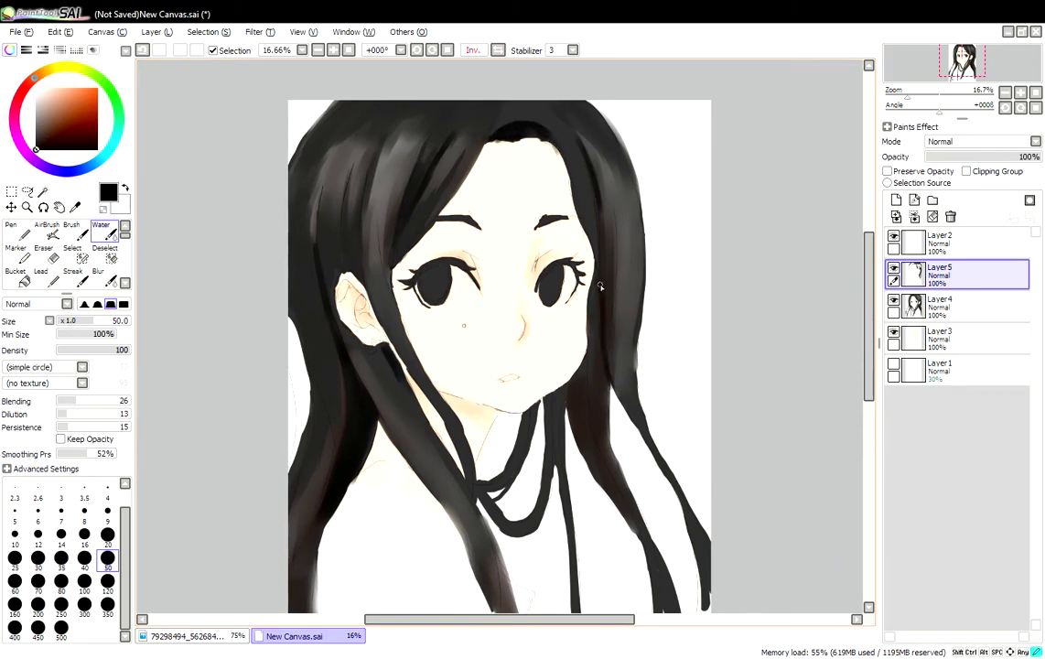
# - Darken the locks beside the neck and below the ear in black with the size 50 Water brush
pyautogui.press(']')
pyautogui.press(']')
pyautogui.press(']')
pyautogui.press(']')
pyautogui.press(']')
pyautogui.press('[')
pyautogui.press('[')
pyautogui.press('[')
pyautogui.press('[')
pyautogui.press('[')
pyautogui.moveTo(556, 416)
pyautogui.mouseDown()
pyautogui.moveTo(503, 449)
pyautogui.moveTo(467, 366)
pyautogui.mouseUp()
pyautogui.moveTo(544, 274); pyautogui.dragTo(549, 348)
pyautogui.moveTo(384, 347); pyautogui.dragTo(419, 404)
# - Transfer the Layer5 strands down into Layer4 and flip the view horizontally to check the whole portrait
pyautogui.press('e')
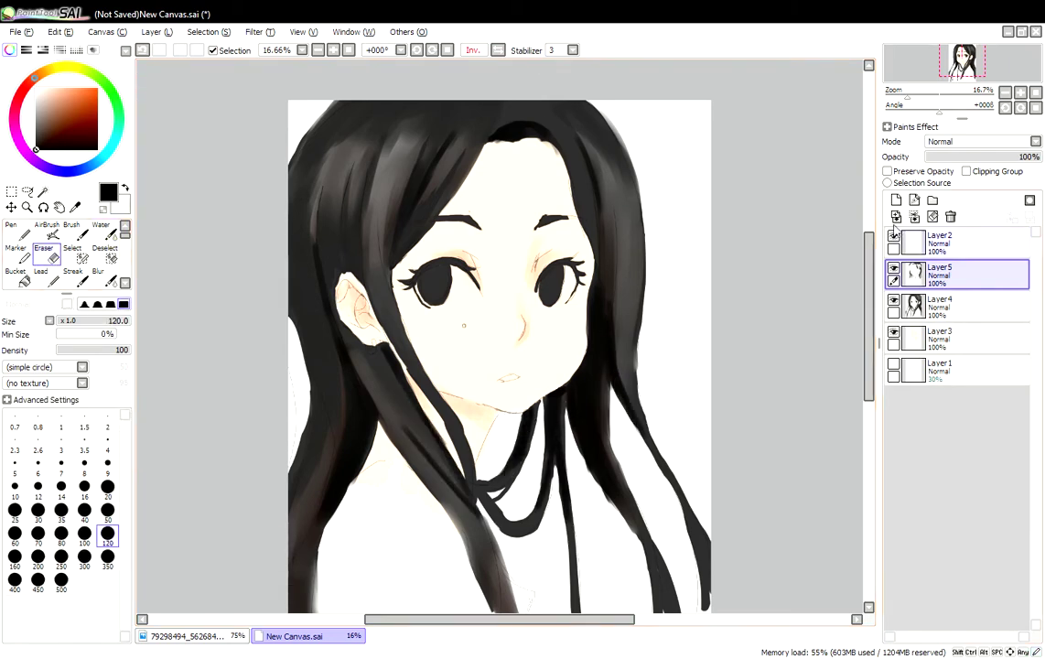
pyautogui.hotkey('ctrl', 't')
pyautogui.press('h')
pyautogui.click(349, 50)
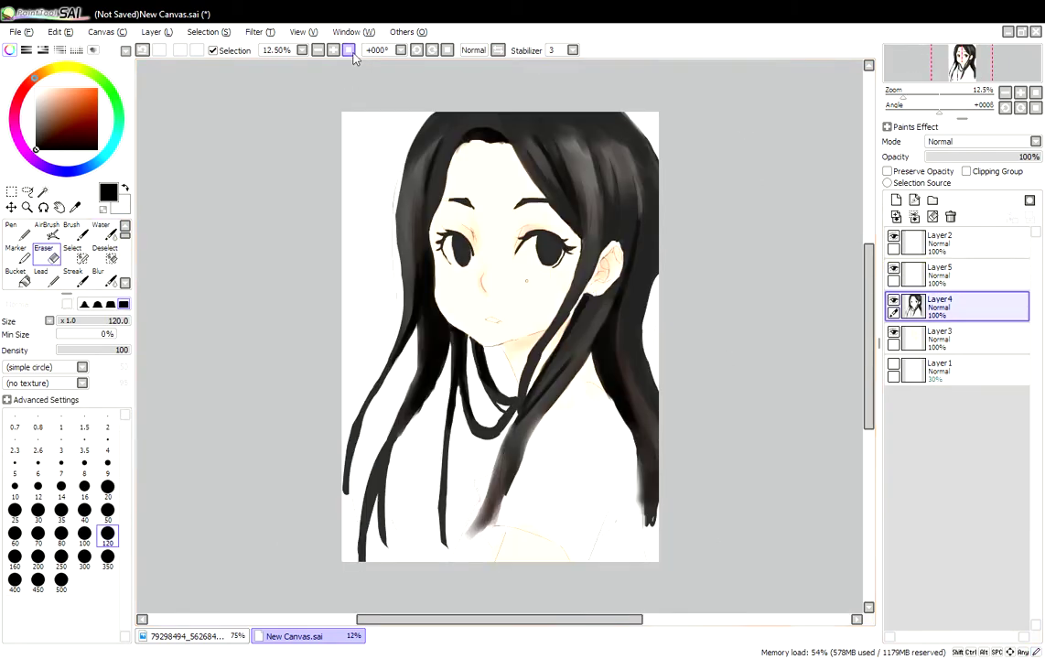
# - Compare the portrait with the reference and pick a salmon skin-shading colour
pyautogui.click(220, 636)
pyautogui.click(282, 636)
pyautogui.click(229, 636)
pyautogui.click(282, 636)
pyautogui.click(224, 636)
pyautogui.click(282, 636)
pyautogui.hotkey('ctrl', '+')
# - Blend salmon blush around both eyes and onto the cheek on Layer3 with a size 120 Water brush
pyautogui.click(101, 230)
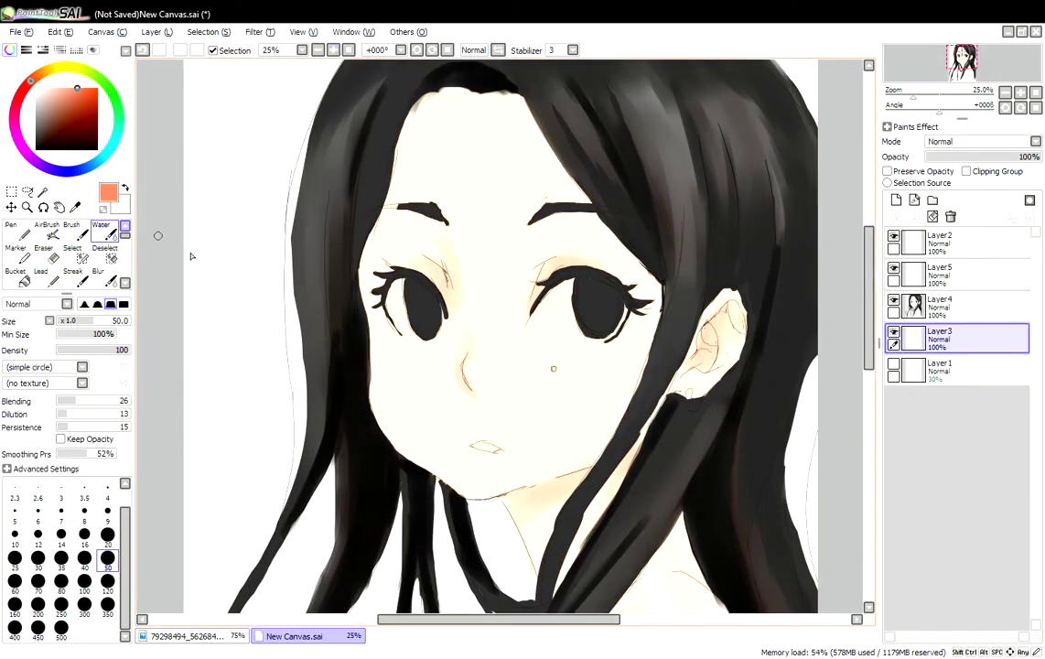
pyautogui.press(']')
pyautogui.press(']')
pyautogui.press(']')
pyautogui.press(']')
pyautogui.press(']')
pyautogui.moveTo(591, 350); pyautogui.dragTo(636, 355)
pyautogui.moveTo(370, 307)
pyautogui.mouseDown()
pyautogui.moveTo(394, 269)
pyautogui.moveTo(443, 256)
pyautogui.mouseUp()
pyautogui.moveTo(526, 279); pyautogui.dragTo(563, 260)
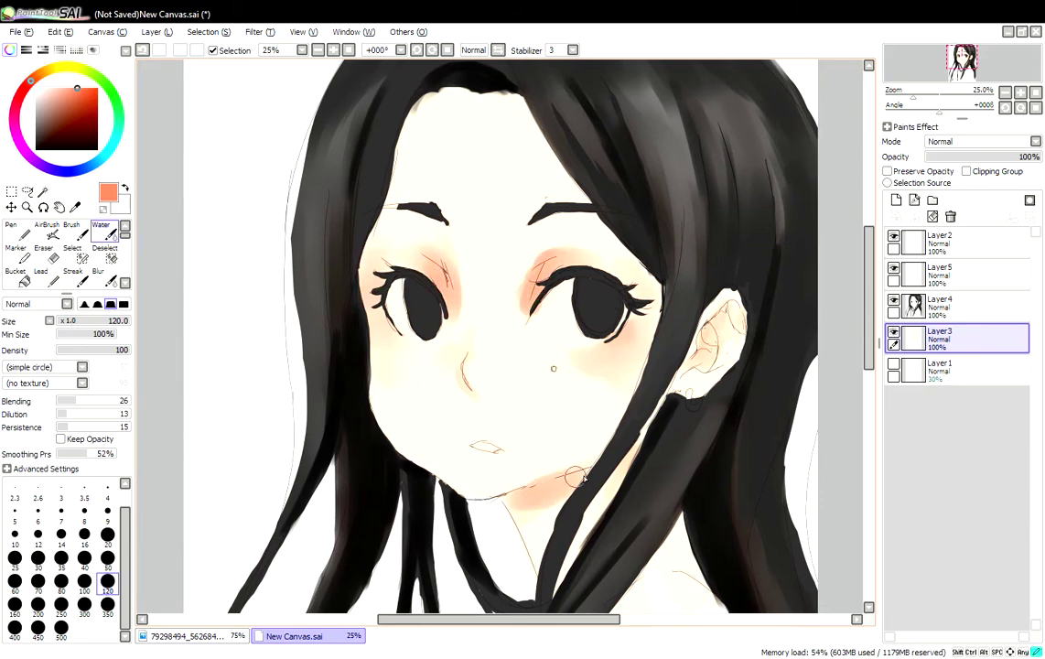
# - Shade the neck, inner ear and shoulder in salmon with the size 120 Water brush
pyautogui.moveTo(512, 494); pyautogui.dragTo(558, 540)
pyautogui.moveTo(704, 361); pyautogui.dragTo(727, 338)
pyautogui.scroll(-5, 728, 338)
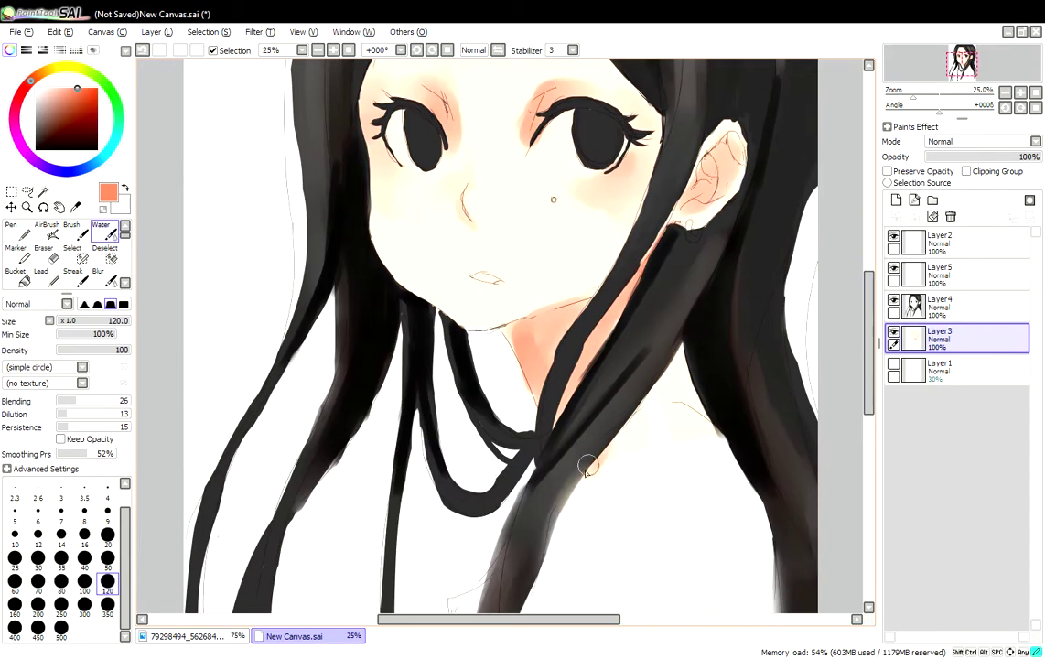
pyautogui.scroll(2, 531, 238)
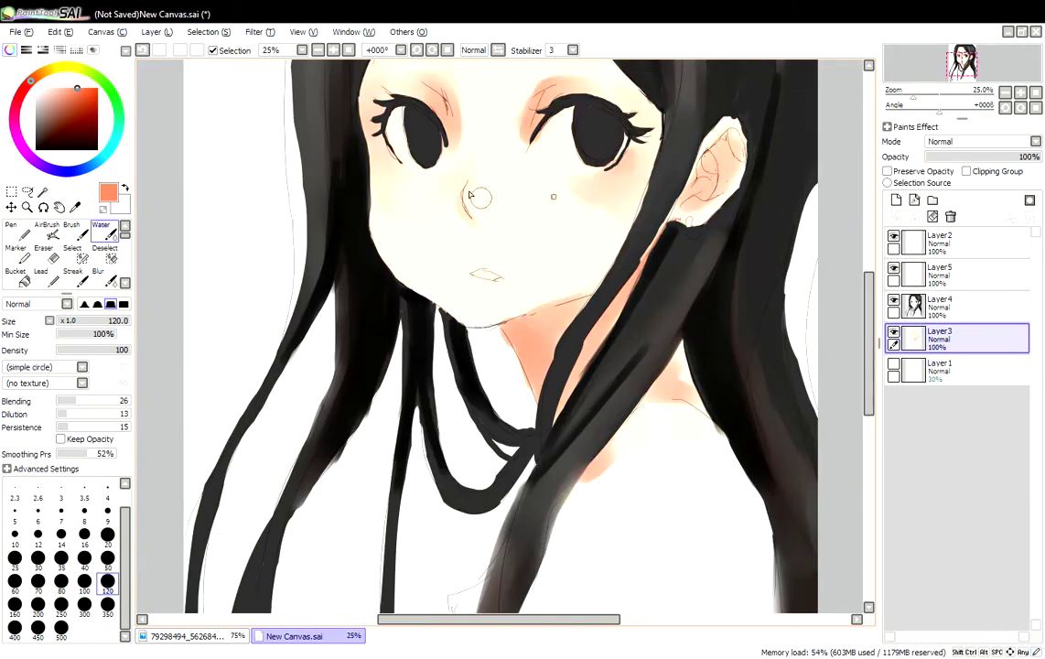
# - Erase the mouth lines on Layer2 and redraw a small open mouth in dark grey with a size 9 pen
pyautogui.press('pageup')
pyautogui.press('pageup')
pyautogui.click(915, 240)
pyautogui.press('n')
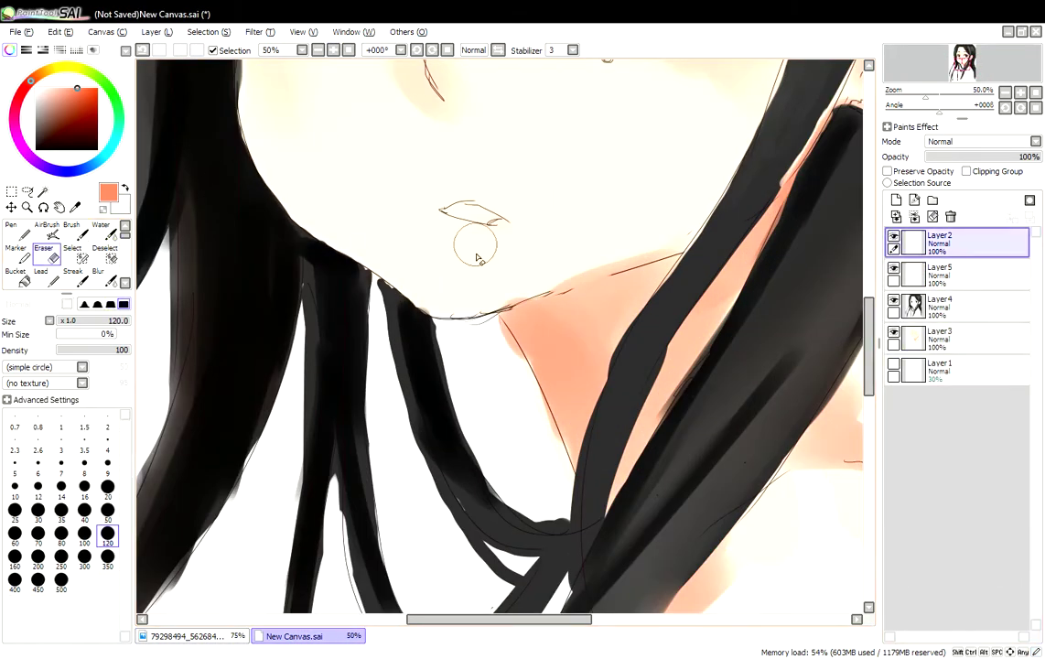
pyautogui.click(36, 142)
pyautogui.moveTo(502, 205); pyautogui.dragTo(438, 195)
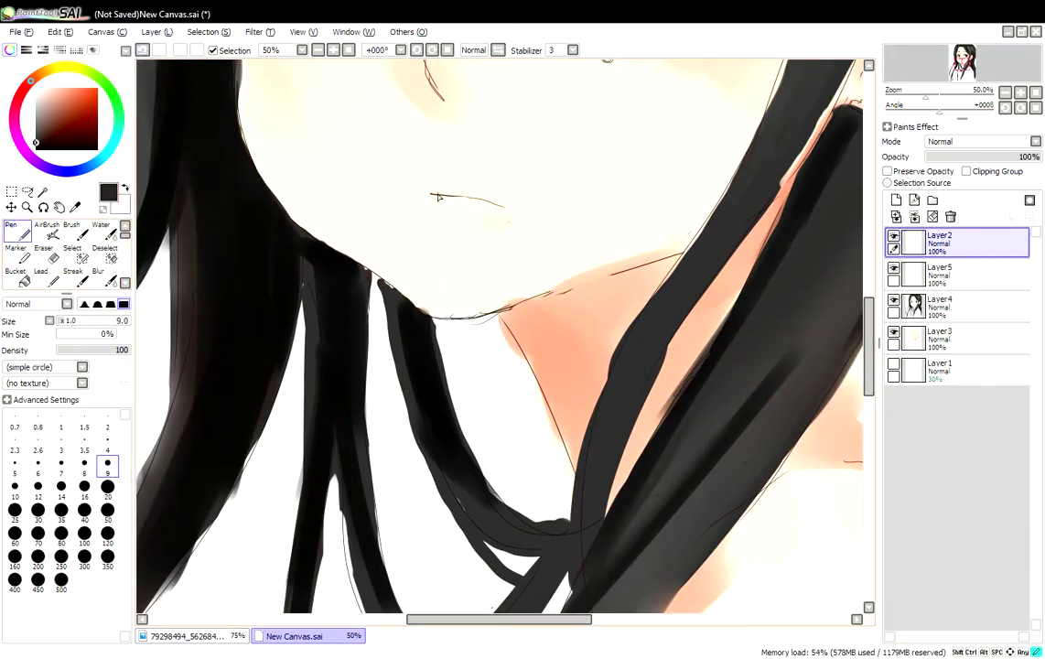
pyautogui.press('pagedown')
pyautogui.press('pagedown')
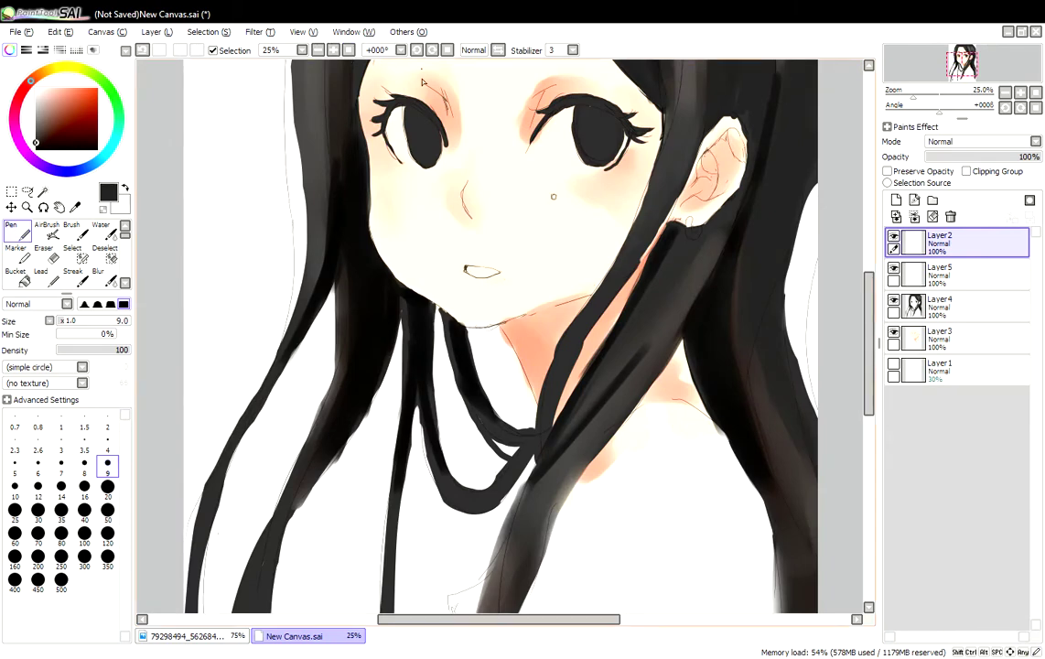
# - Paint dark red shading on the nose, eyelids and under the chin on Layer3 with a size 20 brush
pyautogui.click(915, 304)
pyautogui.press('pageup')
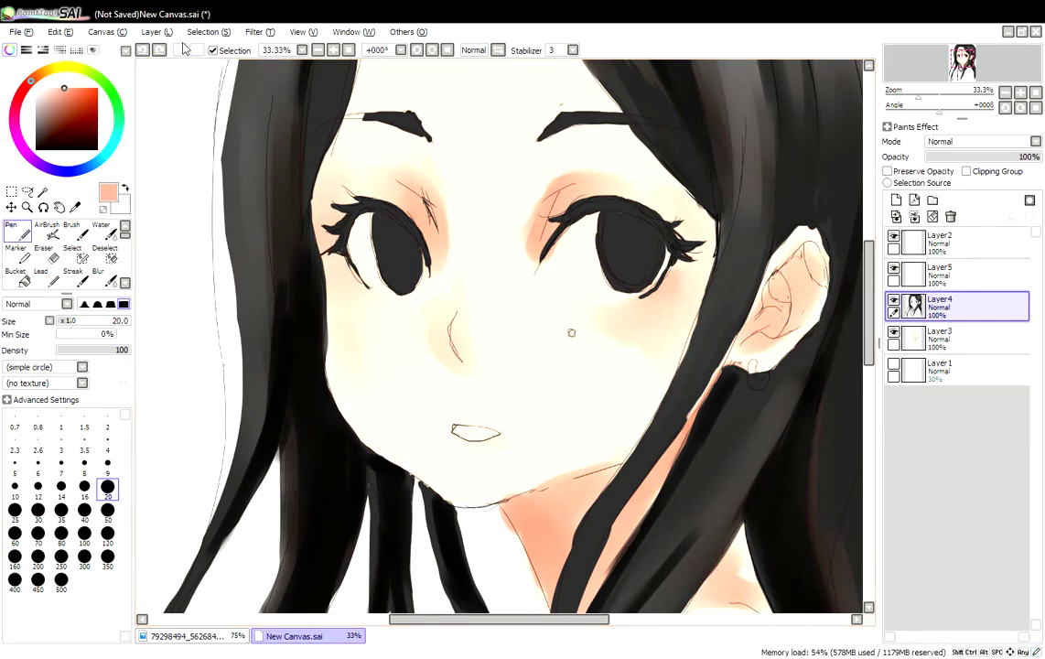
pyautogui.click(915, 337)
pyautogui.click(71, 229)
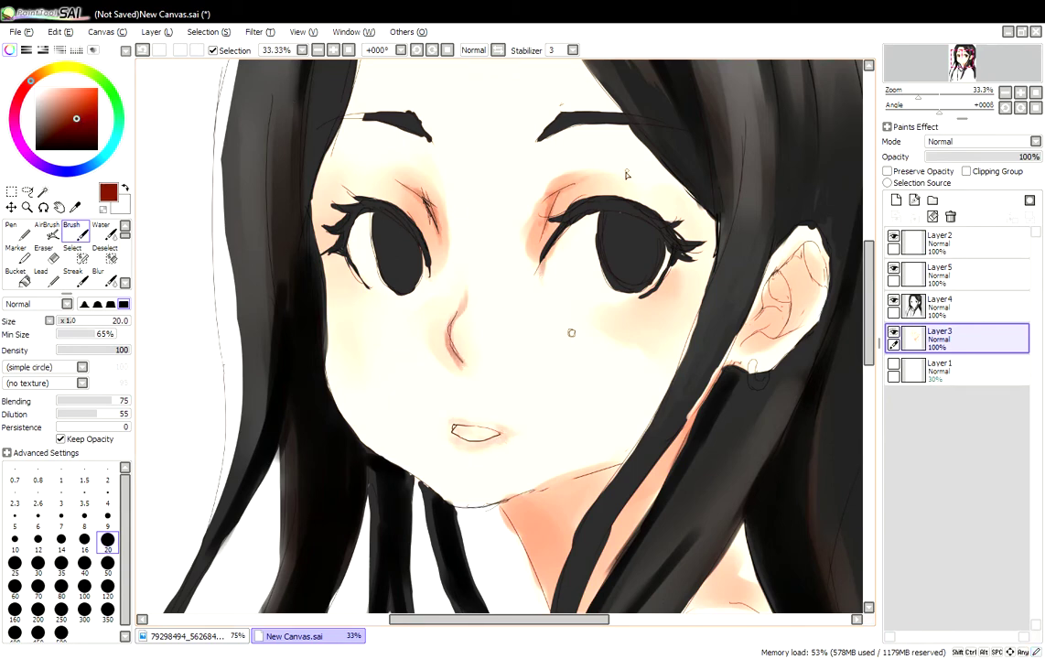
pyautogui.moveTo(553, 448); pyautogui.dragTo(522, 268)
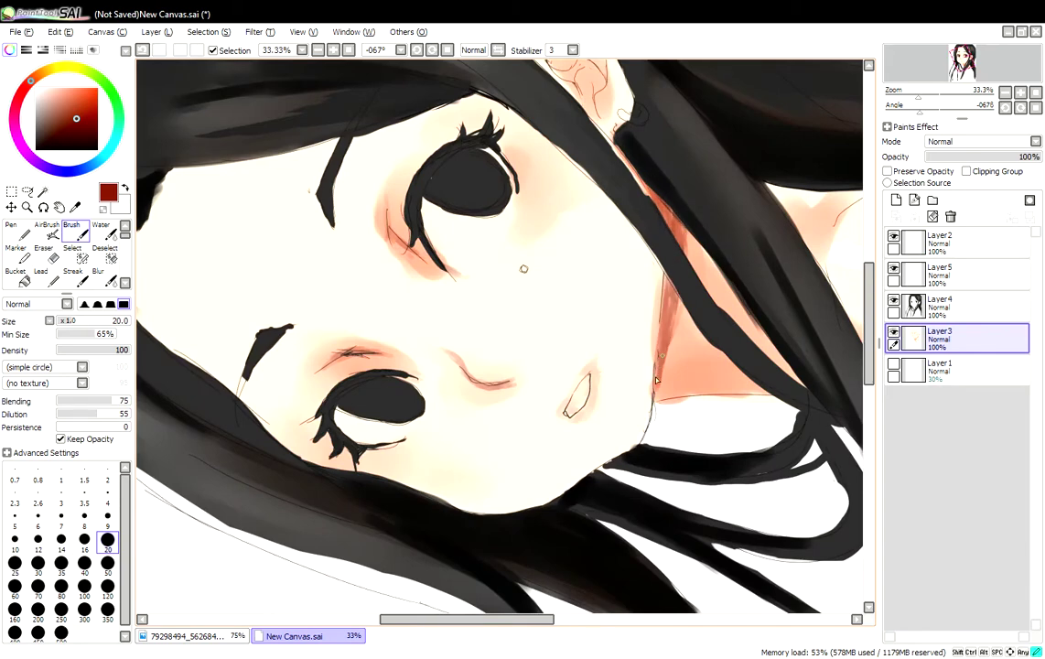
# - Soften the red neck shading and blend skin shadows along the forehead hairline with a size 120 Water brush
pyautogui.press('c')
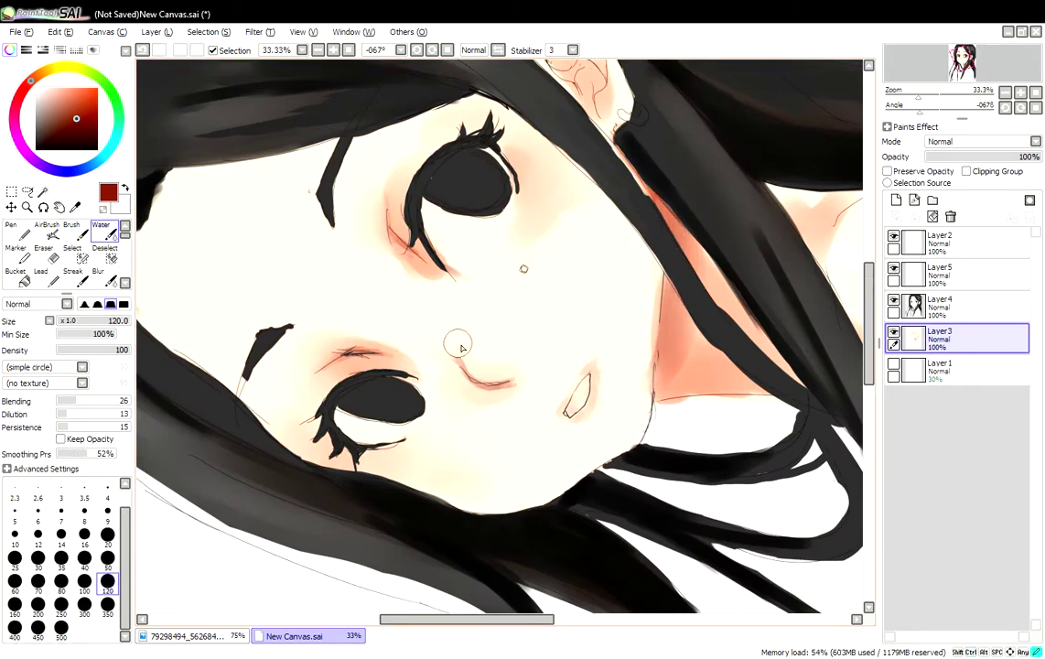
pyautogui.moveTo(504, 619); pyautogui.dragTo(476, 619)
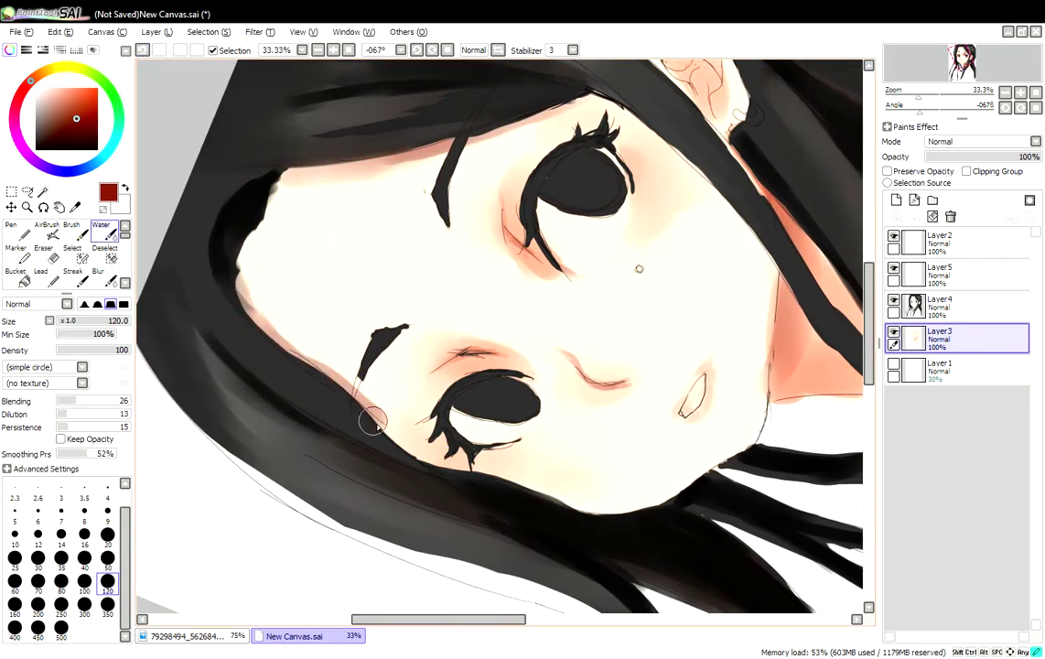
pyautogui.press('Home')
pyautogui.scroll(1, 353, 240)
pyautogui.moveTo(354, 240)
pyautogui.mouseDown()
pyautogui.moveTo(402, 286)
pyautogui.moveTo(466, 267)
pyautogui.mouseUp()
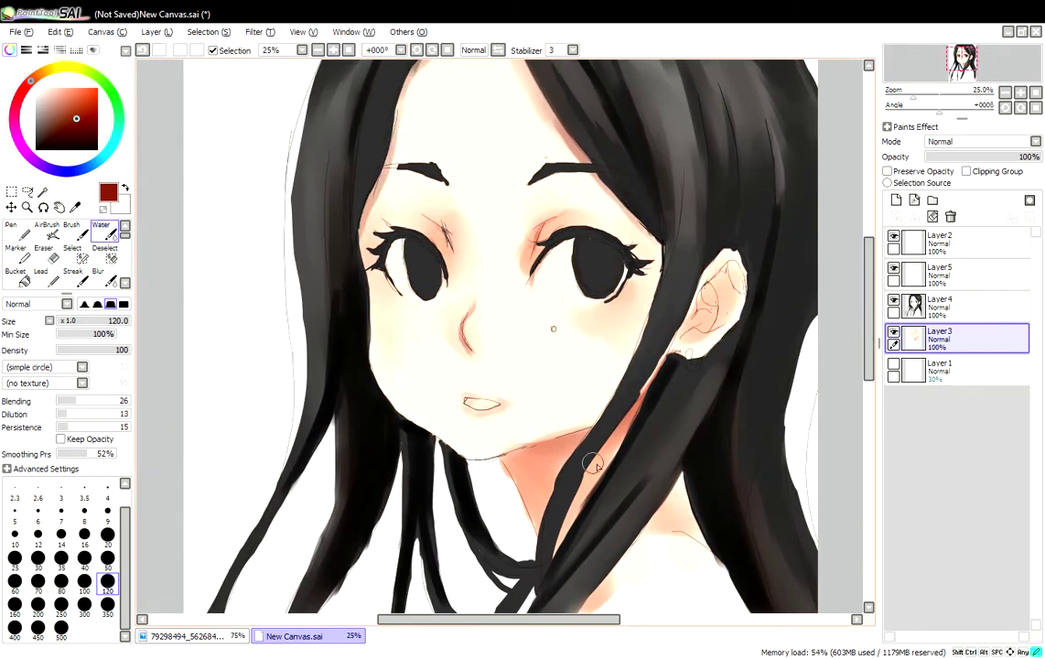
# - Replace the open mouth with a wide curved smile in dark brown on Layer2 using a size 20 brush
pyautogui.moveTo(491, 397); pyautogui.dragTo(450, 385)
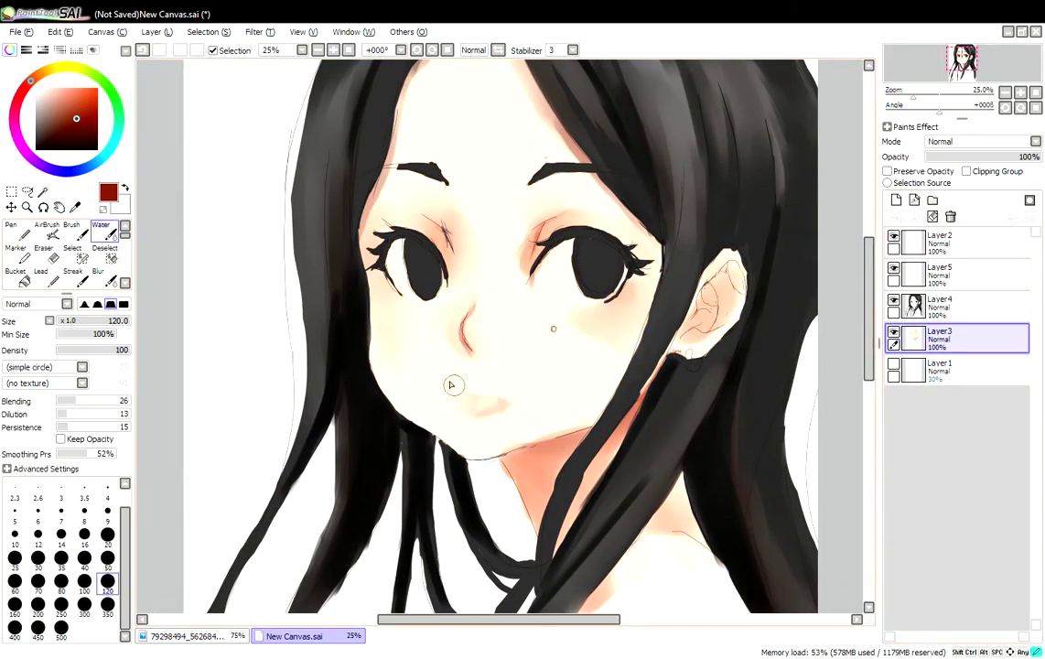
pyautogui.click(940, 245)
pyautogui.press('b')
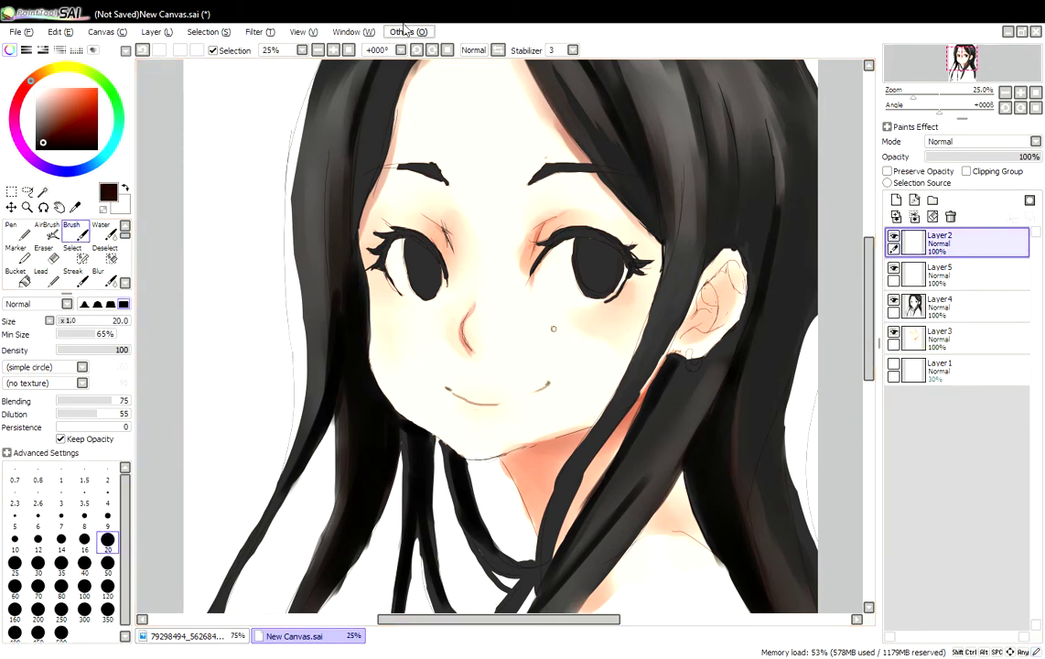
pyautogui.moveTo(376, 55); pyautogui.dragTo(546, 377)
pyautogui.press('Home')
pyautogui.press('-')
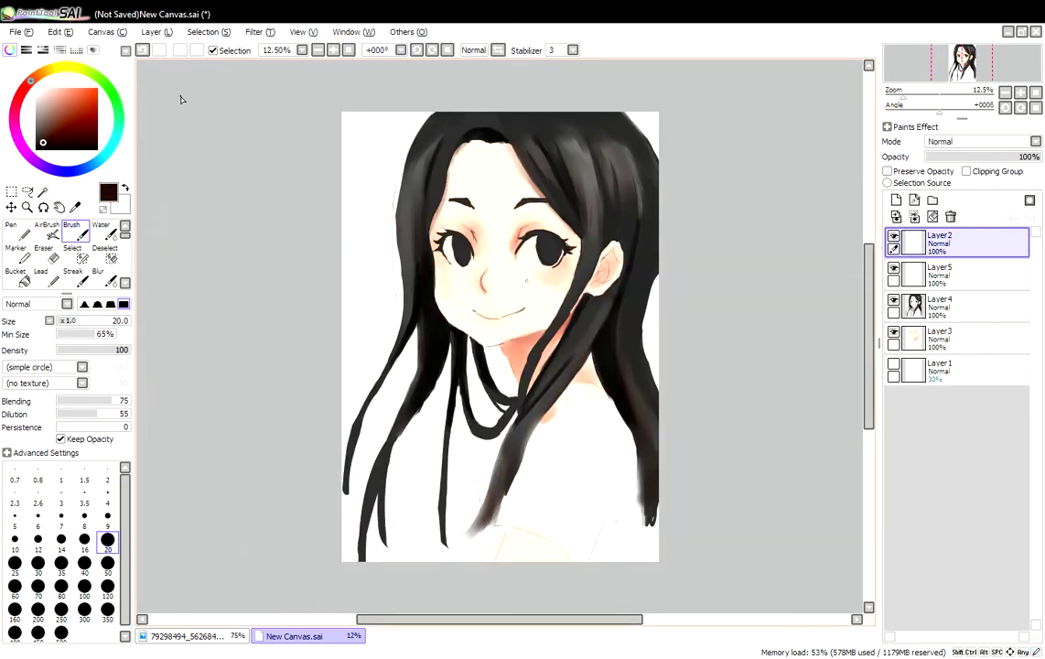
pyautogui.press('+')
pyautogui.press('-')
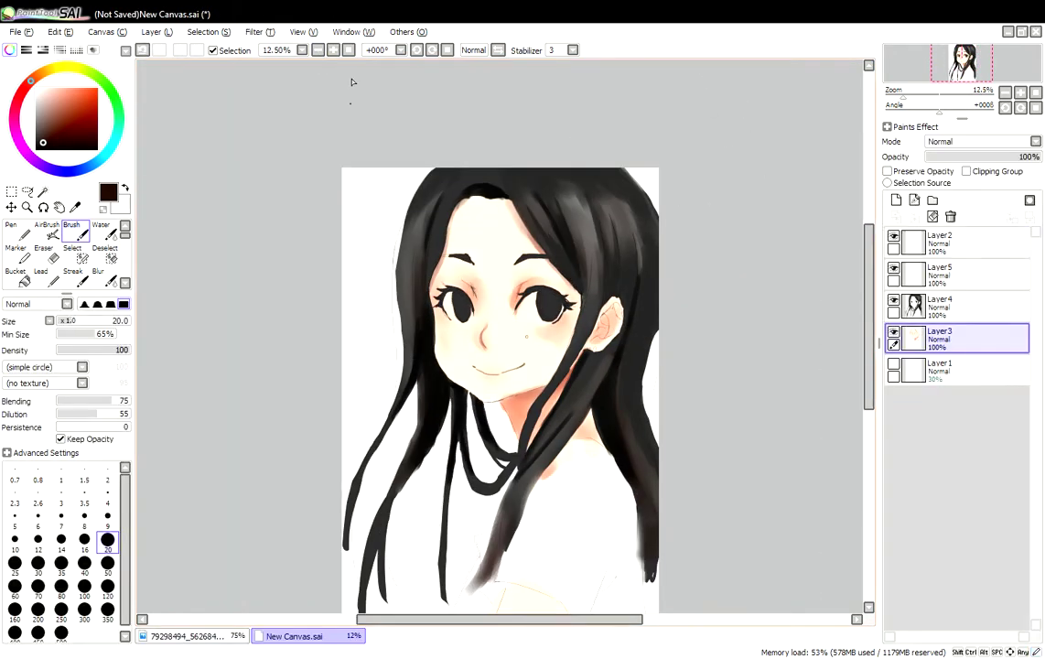
# - Touch up the skin on Layer3 and clean the hair edges on Layer4 with a size 120 eraser
pyautogui.press('+')
pyautogui.press('c')
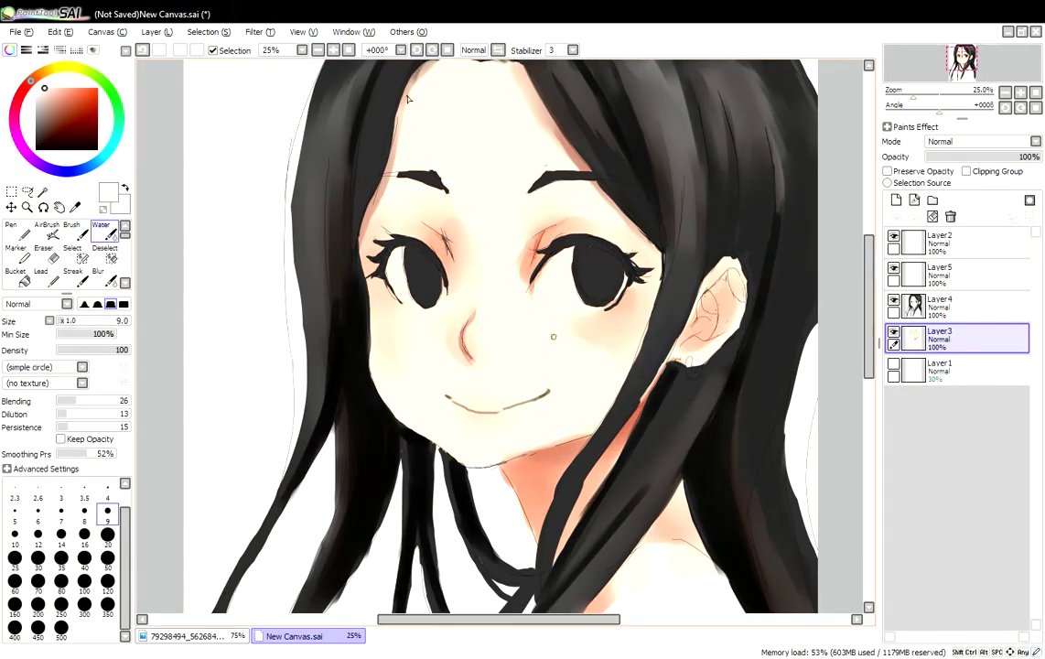
pyautogui.press('e')
pyautogui.press('pageup')
pyautogui.moveTo(869, 307)
pyautogui.mouseDown()
pyautogui.moveTo(869, 334)
pyautogui.moveTo(826, 261)
pyautogui.mouseUp()
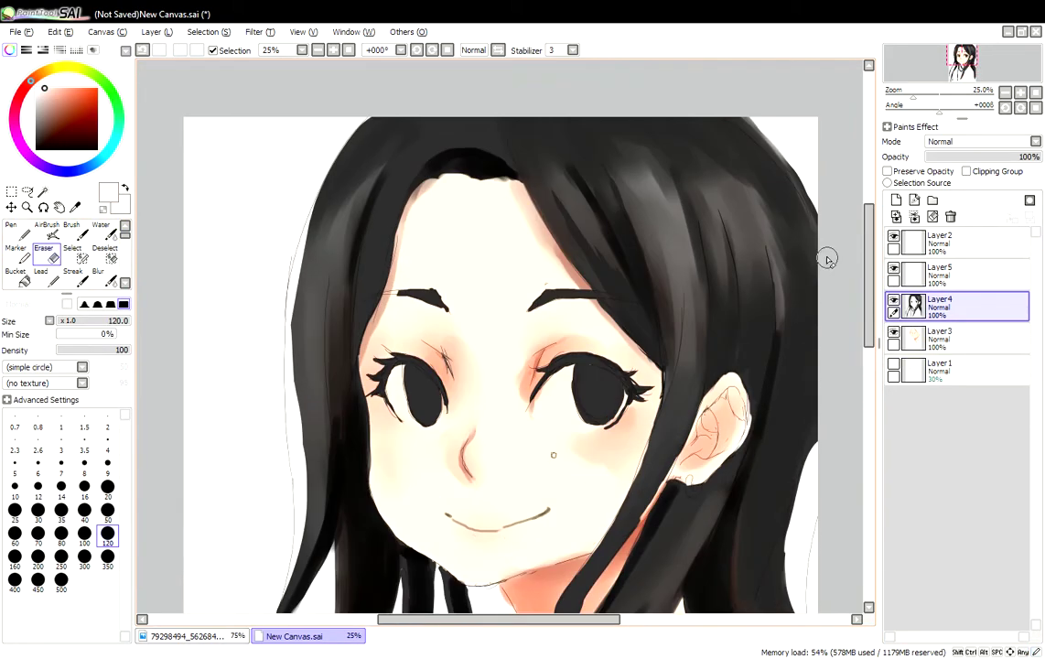
pyautogui.press('-')
pyautogui.press('+')
# - Add loose dark grey strands at the ends of the long locks on Layer4 with a size 50 pen
pyautogui.press('n')
pyautogui.press(']')
pyautogui.press(']')
pyautogui.press(']')
pyautogui.press(']')
pyautogui.press(']')
pyautogui.moveTo(293, 498); pyautogui.dragTo(344, 566)
pyautogui.moveTo(321, 384); pyautogui.dragTo(302, 537)
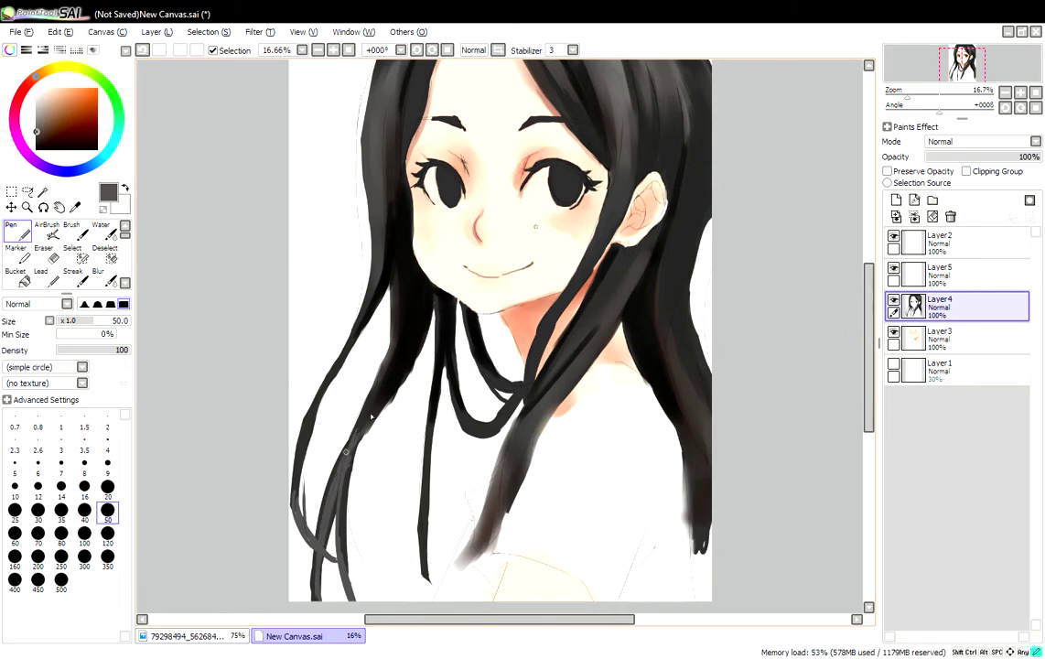
pyautogui.press('c')
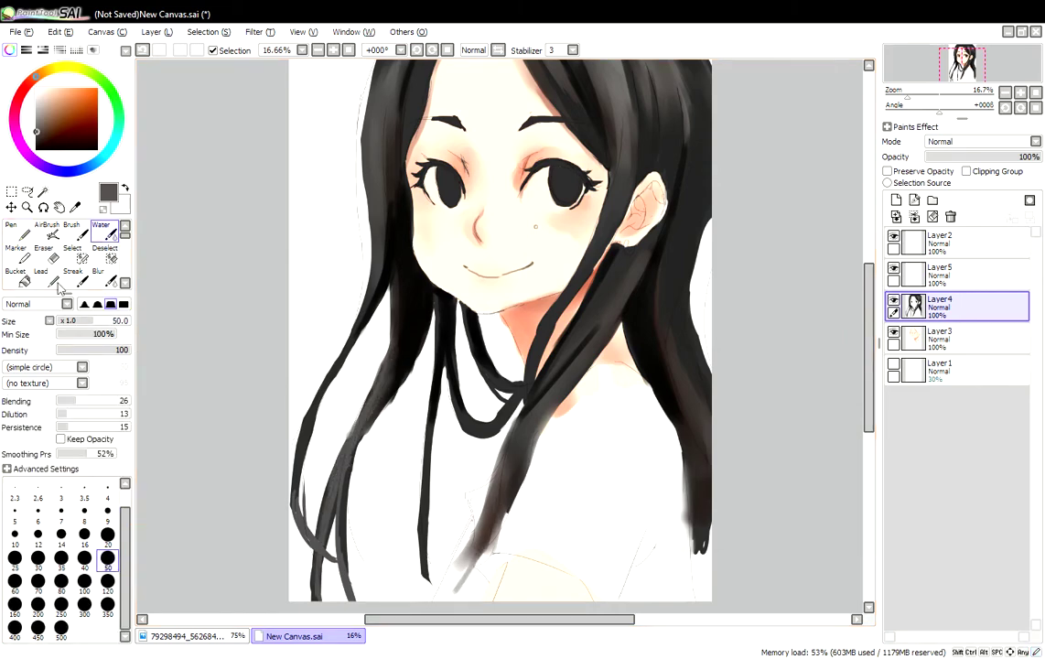
# - Paint the shirt muted red on Layer5 with a size 120 Water brush and add dark red shadows around the sleeve
pyautogui.click(956, 274)
pyautogui.click(23, 89)
pyautogui.click(63, 107)
pyautogui.click(46, 254)
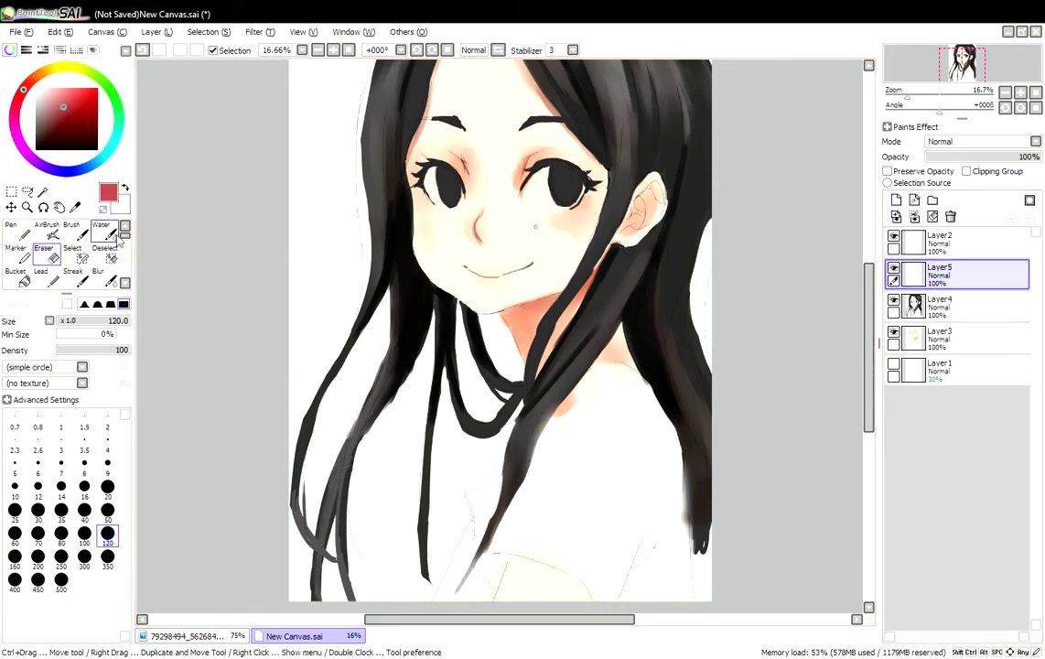
pyautogui.click(103, 233)
pyautogui.moveTo(549, 348)
pyautogui.mouseDown()
pyautogui.moveTo(604, 412)
pyautogui.moveTo(494, 457)
pyautogui.moveTo(582, 417)
pyautogui.mouseUp()
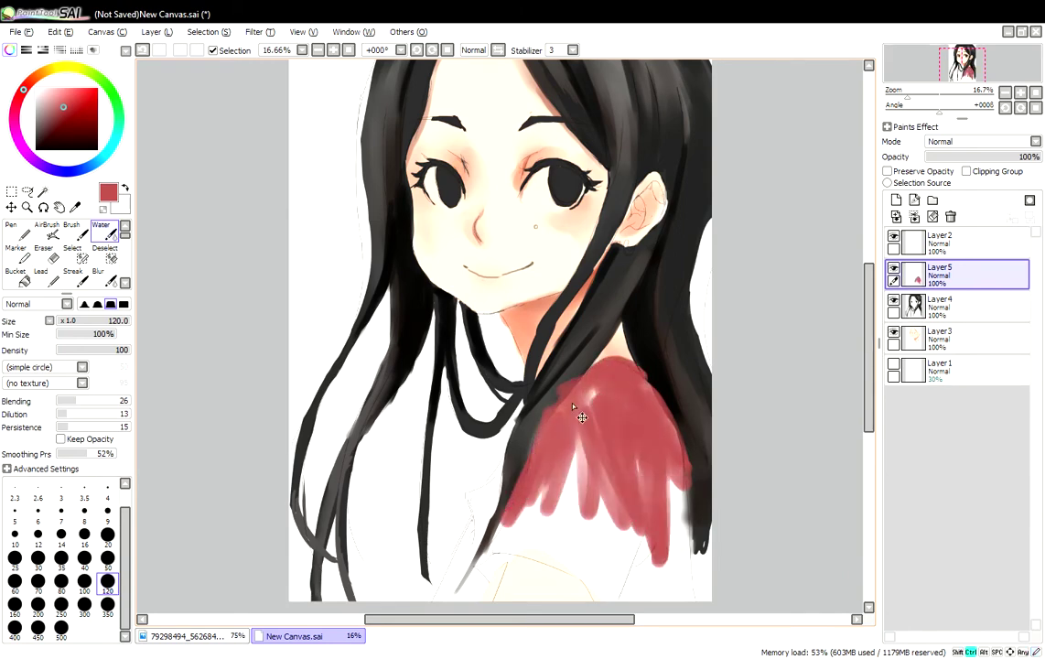
pyautogui.hotkey('ctrl', 'z')
pyautogui.moveTo(494, 339)
pyautogui.mouseDown()
pyautogui.moveTo(594, 366)
pyautogui.moveTo(604, 535)
pyautogui.mouseUp()
pyautogui.moveTo(549, 348); pyautogui.dragTo(600, 536)
pyautogui.moveTo(512, 384)
pyautogui.mouseDown()
pyautogui.moveTo(543, 450)
pyautogui.moveTo(497, 497)
pyautogui.moveTo(660, 527)
pyautogui.moveTo(486, 517)
pyautogui.moveTo(444, 486)
pyautogui.moveTo(543, 416)
pyautogui.moveTo(466, 550)
pyautogui.moveTo(531, 527)
pyautogui.mouseUp()
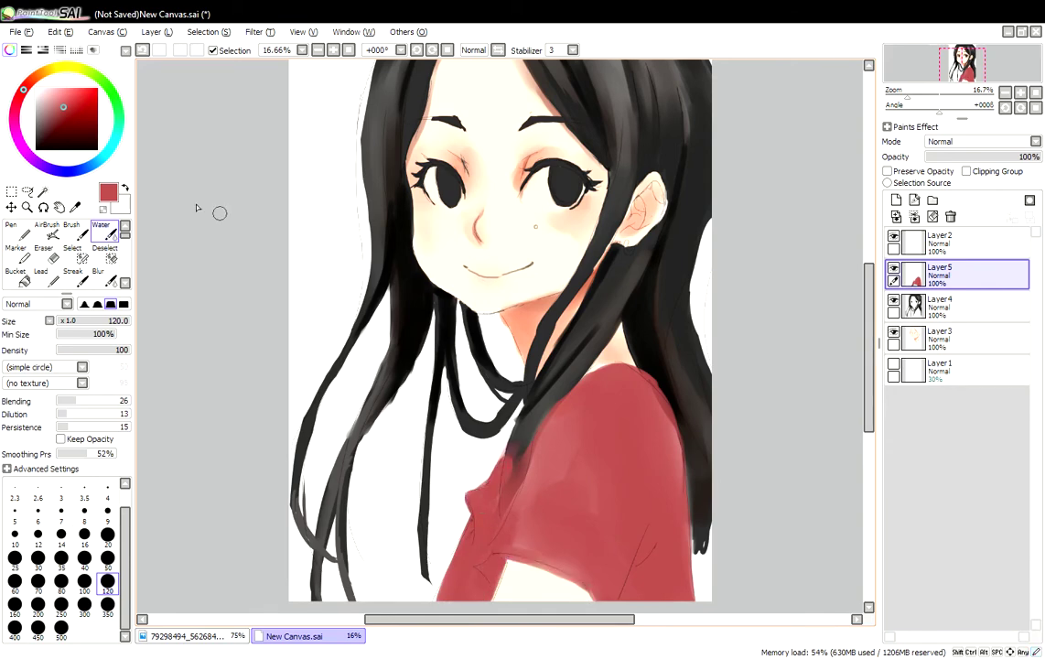
pyautogui.click(67, 123)
pyautogui.moveTo(658, 519); pyautogui.dragTo(647, 582)
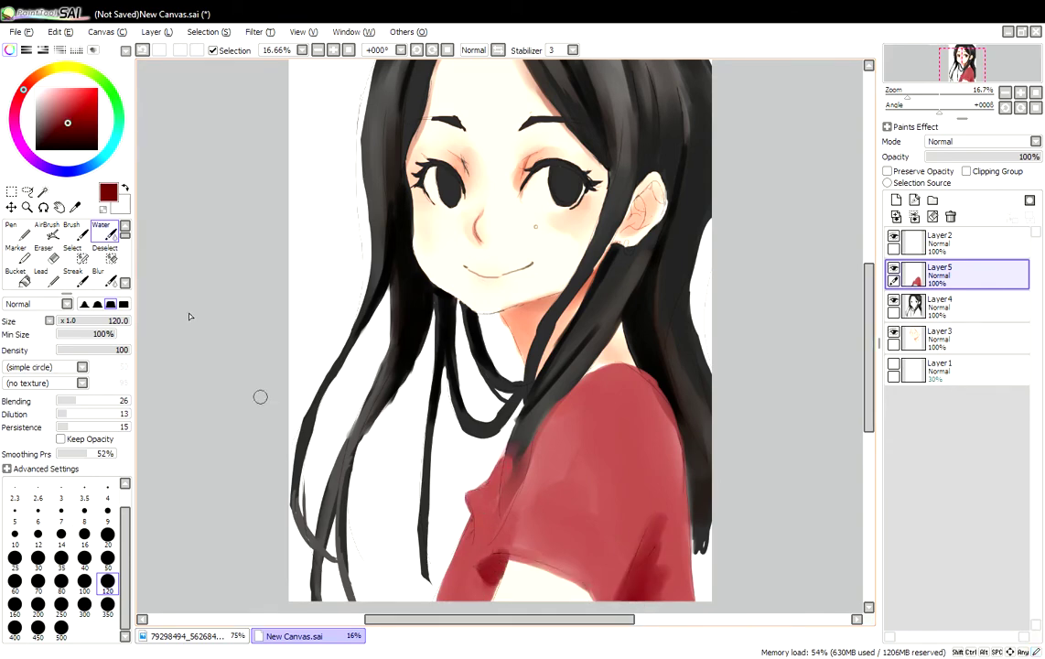
# - Thicken the outermost wavy lock on the hair's left side in dark grey on Layer4 with a size 50 pen
pyautogui.press('e')
pyautogui.scroll(2, 409, 340)
pyautogui.press('Down')
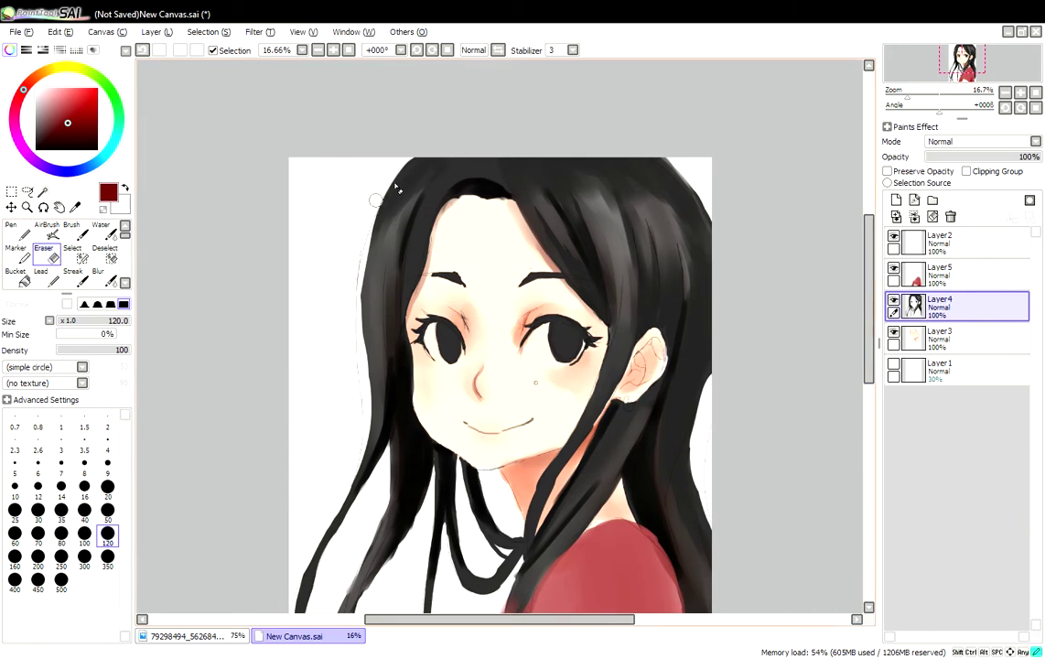
pyautogui.scroll(-4, 753, 339)
pyautogui.press('n')
pyautogui.keyDown('alt'); pyautogui.click(430, 572); pyautogui.keyUp('alt')
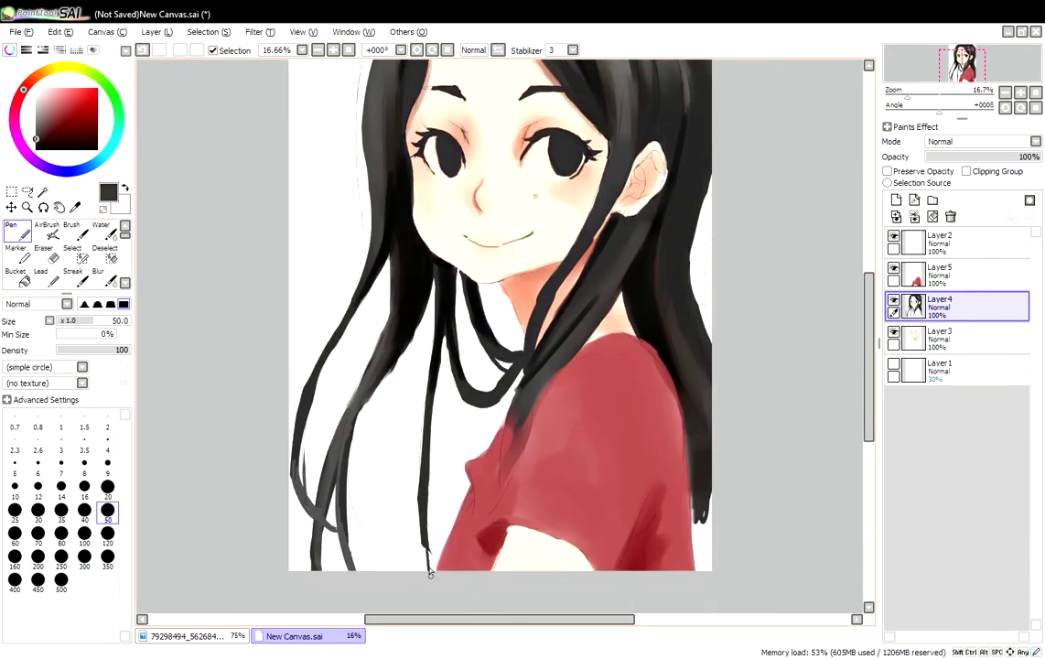
pyautogui.moveTo(325, 366); pyautogui.dragTo(302, 503)
pyautogui.moveTo(306, 309); pyautogui.dragTo(297, 476)
pyautogui.moveTo(316, 357)
pyautogui.mouseDown()
pyautogui.moveTo(305, 417)
pyautogui.moveTo(322, 267)
pyautogui.moveTo(302, 438)
pyautogui.mouseUp()
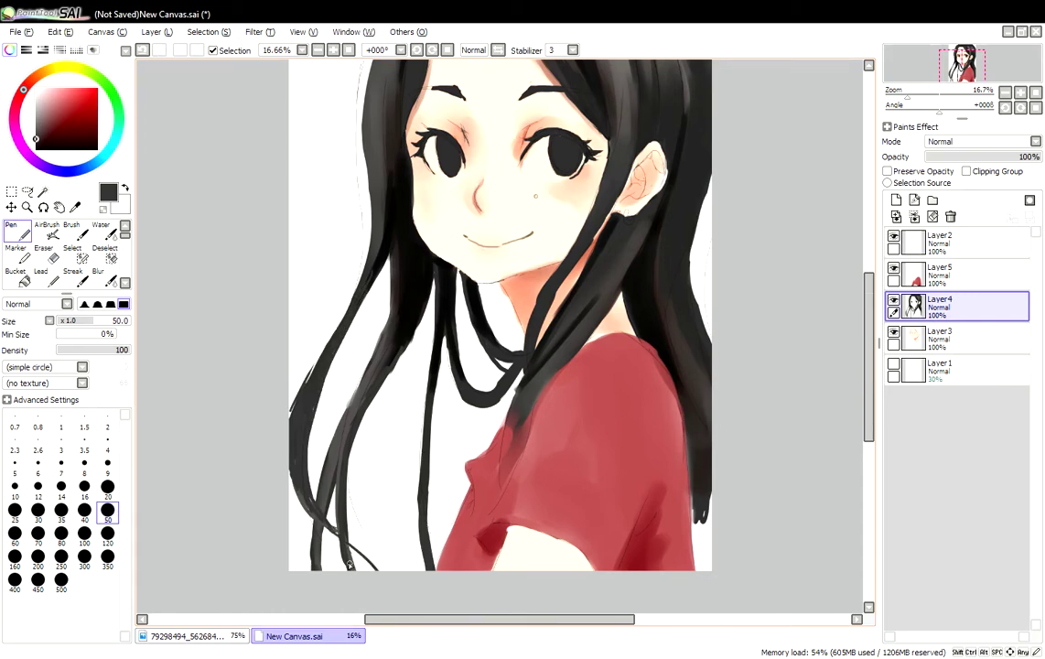
# - Erase the outermost wavy lock from Layer4 and tidy the hair's left contour with the size 50 pen
pyautogui.press('e')
pyautogui.moveTo(305, 324)
pyautogui.mouseDown()
pyautogui.moveTo(373, 261)
pyautogui.moveTo(313, 490)
pyautogui.moveTo(321, 521)
pyautogui.mouseUp()
pyautogui.press('n')
pyautogui.moveTo(291, 398)
pyautogui.mouseDown()
pyautogui.moveTo(284, 508)
pyautogui.moveTo(316, 511)
pyautogui.mouseUp()
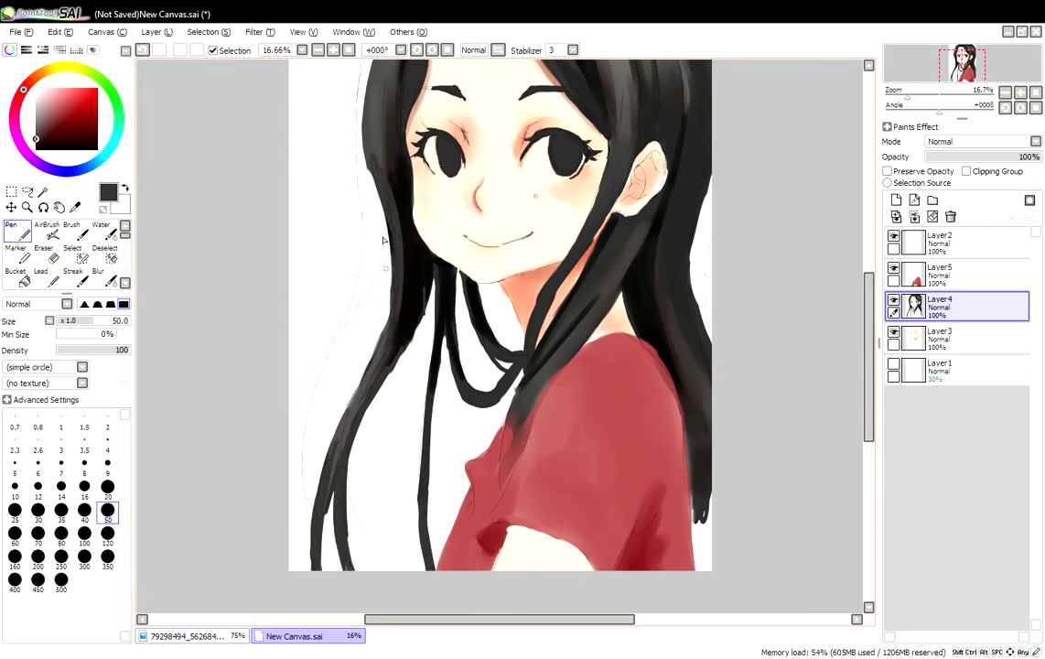
# - Add thin looping near-black strands beside the neck on Layer4 with a size 50 pen
pyautogui.keyDown('alt'); pyautogui.click(460, 282); pyautogui.keyUp('alt')
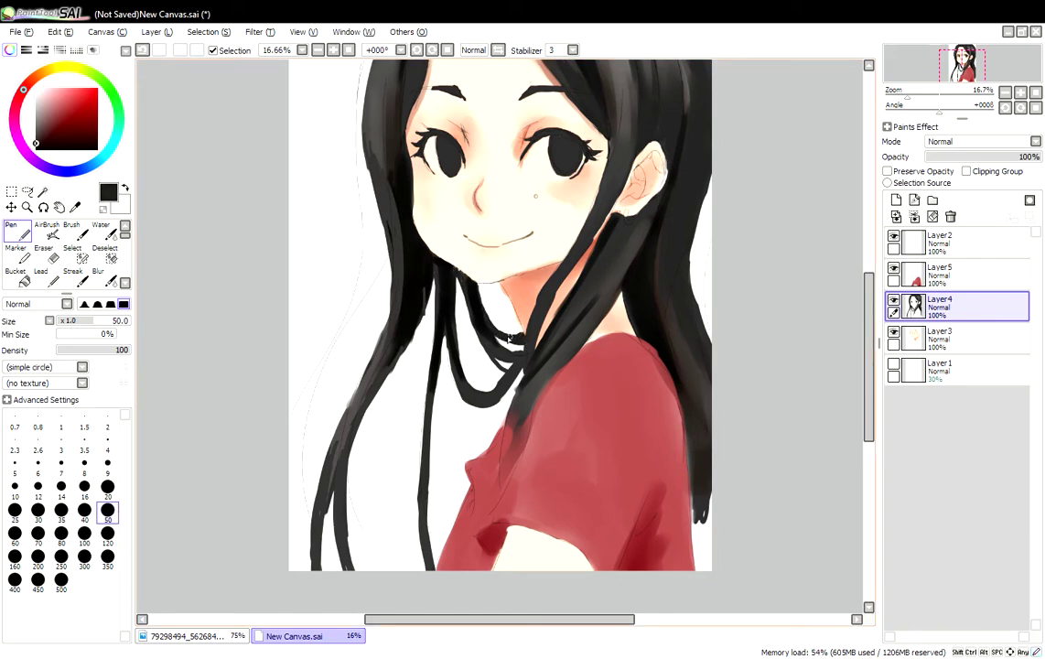
pyautogui.moveTo(434, 287); pyautogui.dragTo(423, 413)
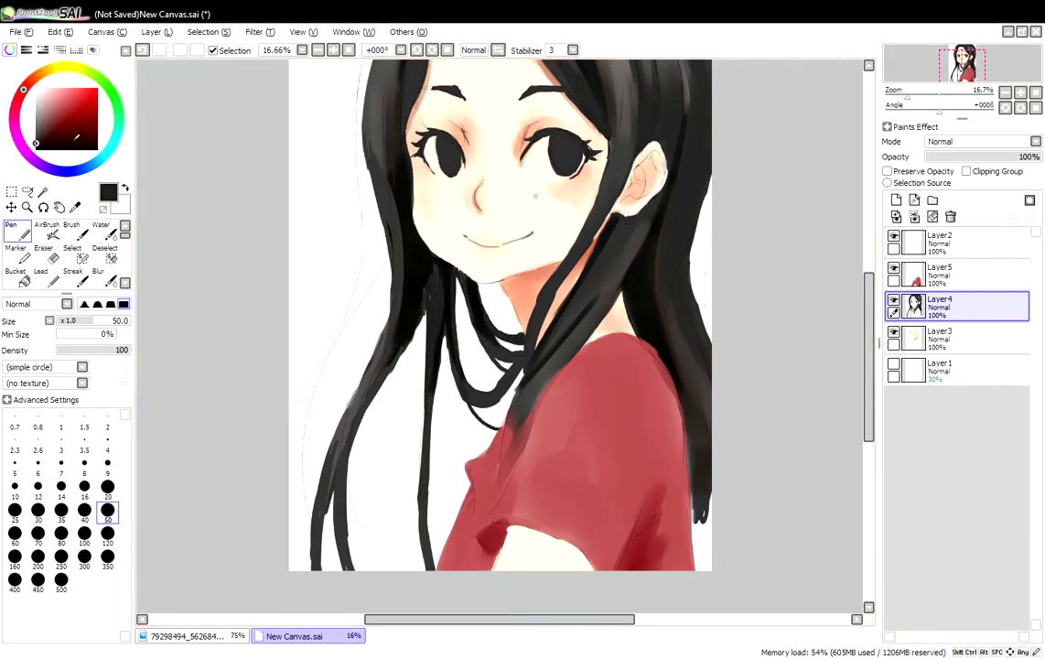
# - Replace the remaining wavy left lock with straight black locks reaching the canvas bottom, using a size 350 eraser and size 120 pen
pyautogui.press('e')
pyautogui.moveTo(349, 349); pyautogui.dragTo(311, 512)
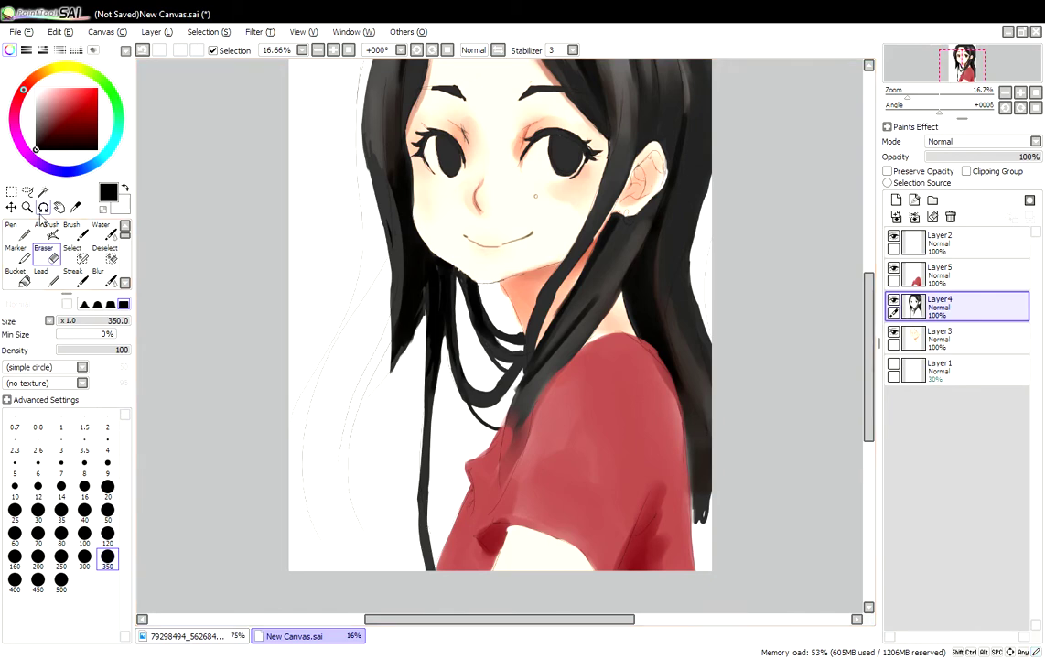
pyautogui.press('n')
pyautogui.moveTo(396, 274); pyautogui.dragTo(377, 512)
pyautogui.moveTo(407, 293); pyautogui.dragTo(379, 568)
pyautogui.moveTo(416, 348); pyautogui.dragTo(417, 508)
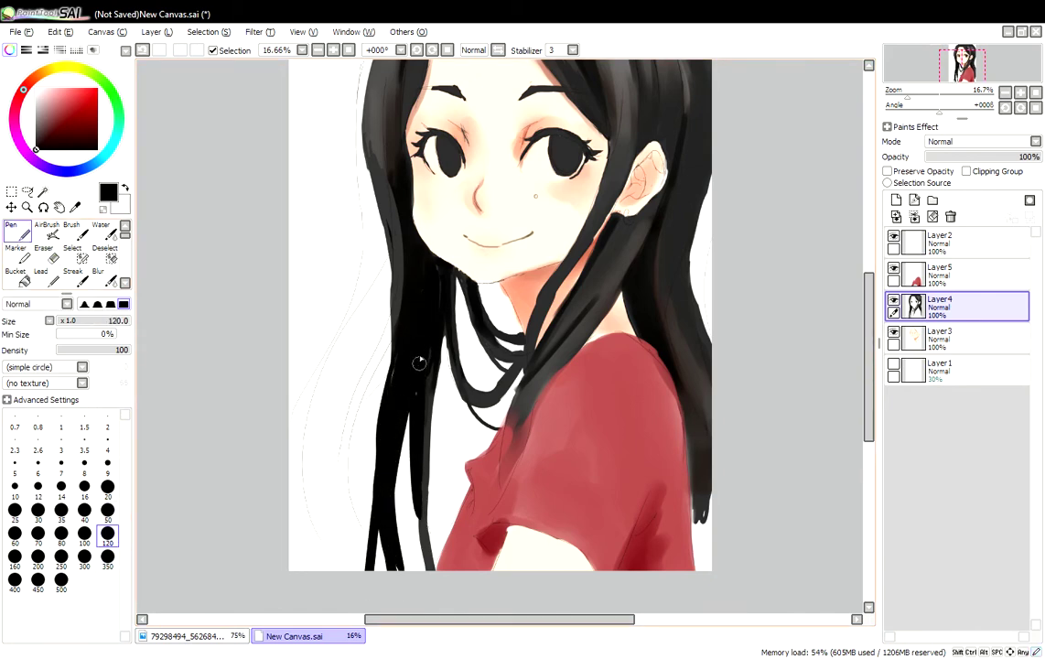
# - Extend the hair behind the sleeve in black down to the canvas bottom on Layer4
pyautogui.scroll(1, 416, 452)
pyautogui.moveTo(604, 385); pyautogui.dragTo(622, 530)
pyautogui.moveTo(608, 439); pyautogui.dragTo(632, 548)
pyautogui.scroll(-1, 698, 541)
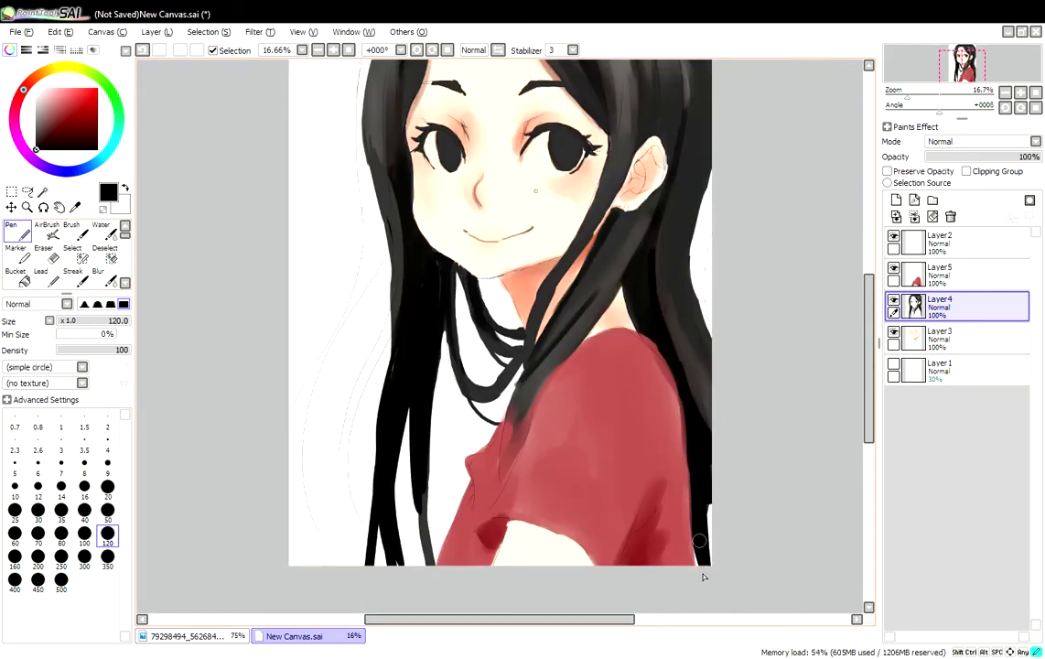
# - Paint the front lock over the shirt and the hair behind the arm in black on Layer5 with a size 120 pen
pyautogui.press('e')
pyautogui.click(939, 274)
pyautogui.press('n')
pyautogui.scroll(2, 771, 313)
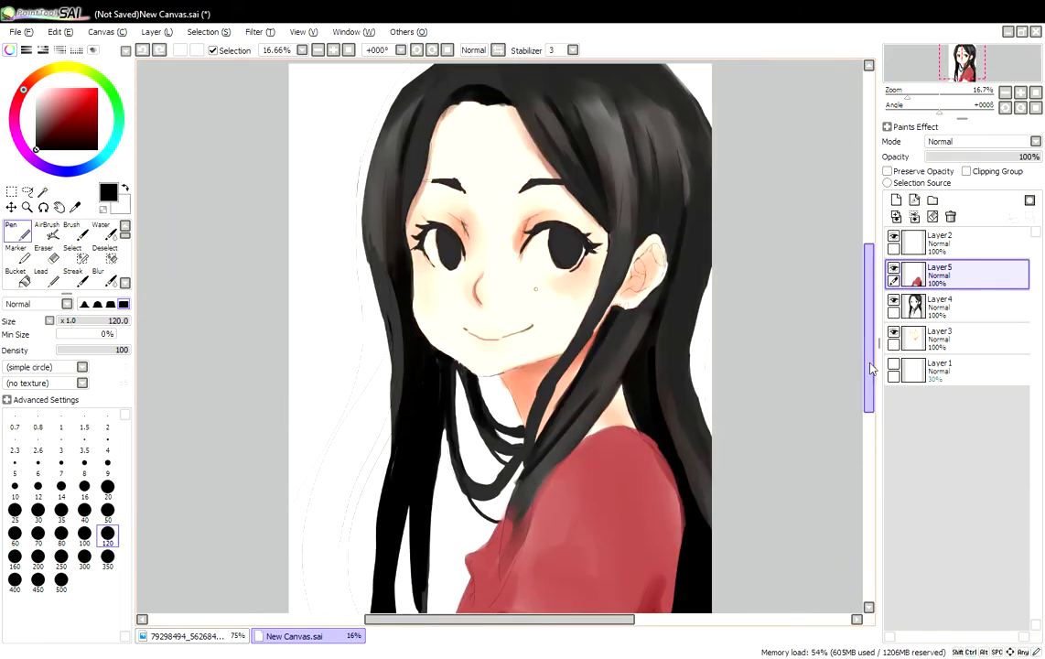
pyautogui.scroll(-3, 768, 343)
pyautogui.moveTo(444, 347); pyautogui.dragTo(413, 534)
pyautogui.moveTo(416, 453)
pyautogui.mouseDown()
pyautogui.moveTo(485, 293)
pyautogui.moveTo(604, 260)
pyautogui.moveTo(466, 199)
pyautogui.moveTo(485, 221)
pyautogui.mouseUp()
pyautogui.scroll(3, 700, 275)
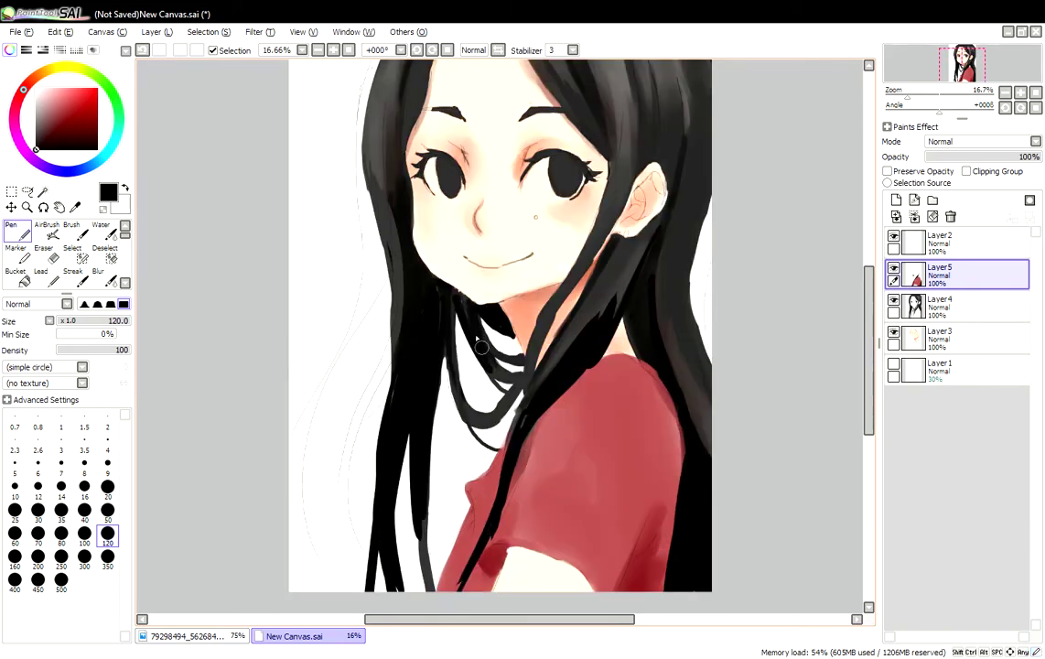
# - Rework the hair above the forehead and add a thin black strand near the canvas's right edge on Layer4
pyautogui.scroll(1, 700, 212)
pyautogui.press('e')
pyautogui.press('Down')
pyautogui.press('Up')
pyautogui.press('Down')
pyautogui.moveTo(519, 108)
pyautogui.mouseDown()
pyautogui.moveTo(482, 119)
pyautogui.moveTo(509, 92)
pyautogui.moveTo(457, 87)
pyautogui.mouseUp()
pyautogui.press('n')
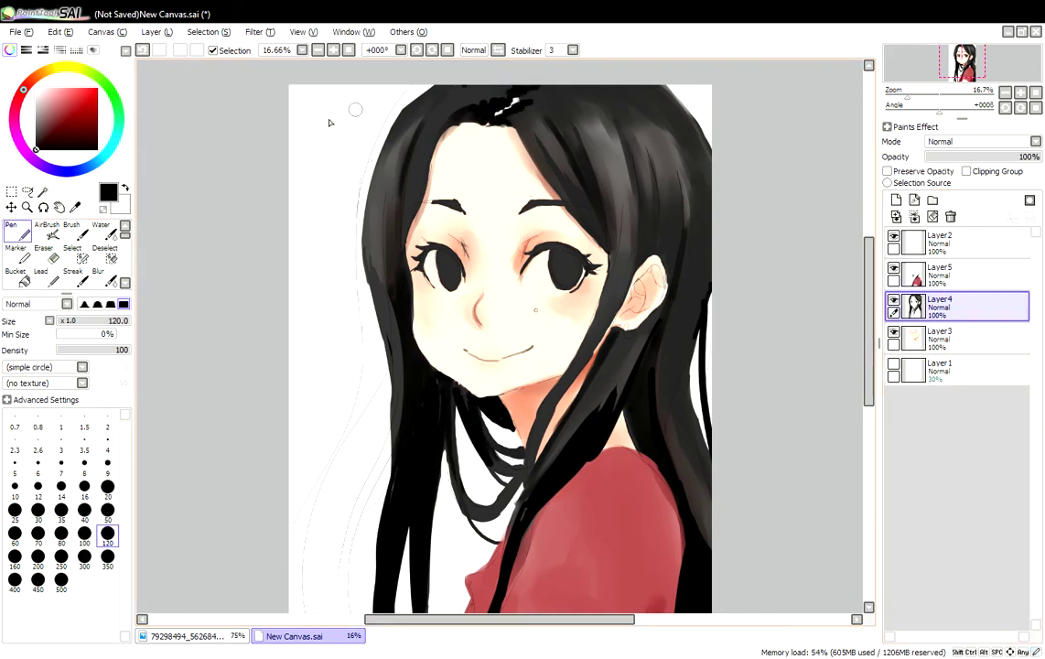
pyautogui.click(144, 49)
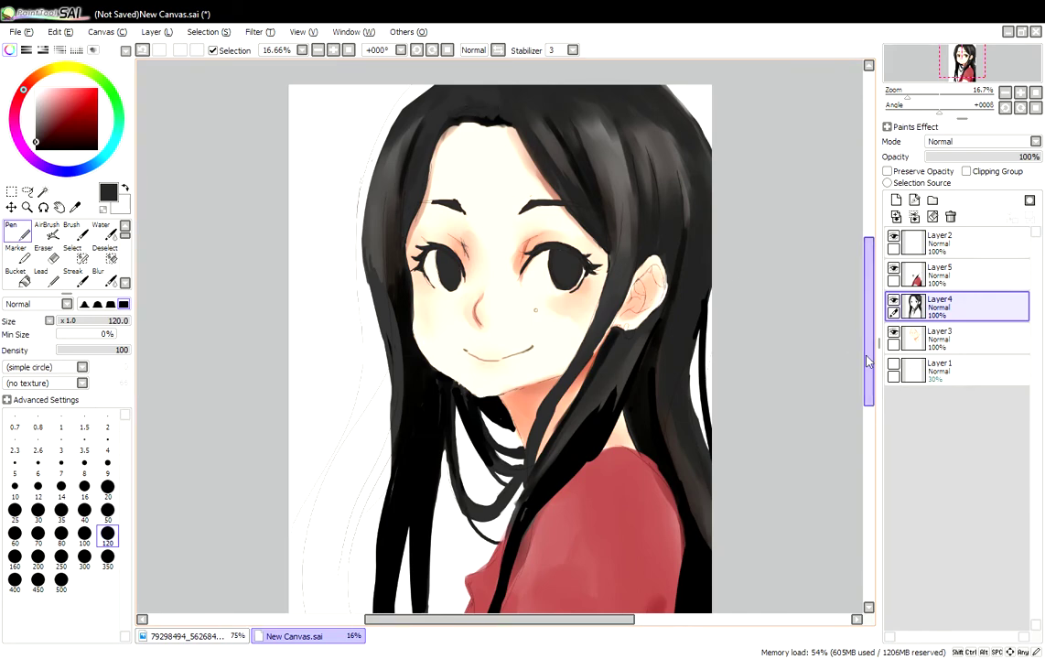
# - Thicken the end of the front lock in black on Layer5 and even out its upper part in near-black
pyautogui.scroll(-4, 776, 293)
pyautogui.keyDown('ctrl'); pyautogui.keyDown('shift'); pyautogui.click(512, 339); pyautogui.keyUp('shift'); pyautogui.keyUp('ctrl')
pyautogui.moveTo(512, 338); pyautogui.dragTo(479, 442)
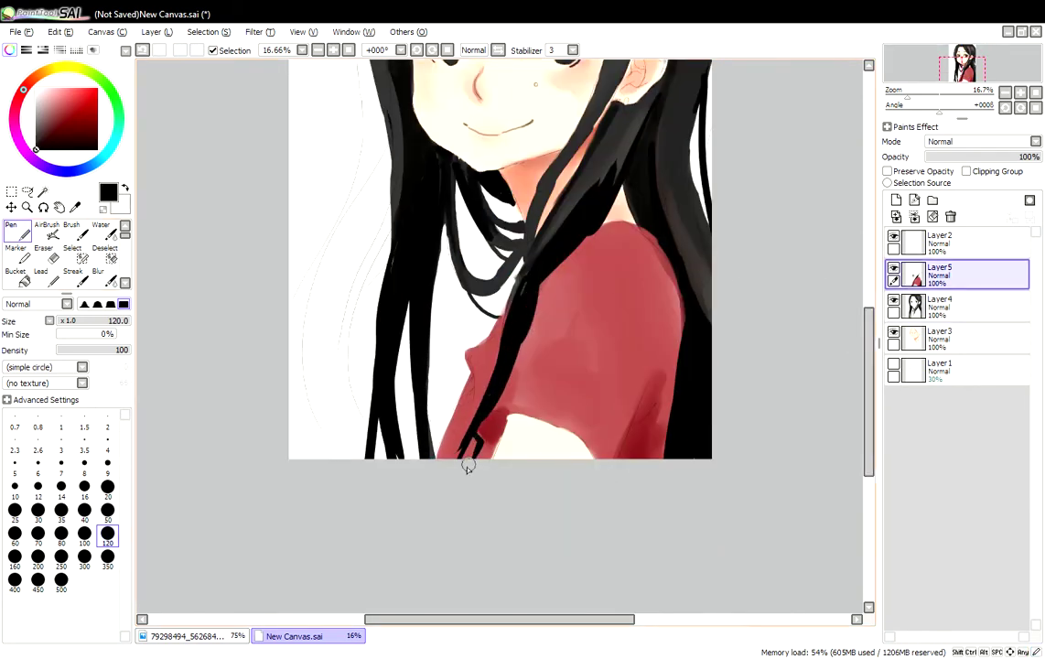
pyautogui.scroll(2, 445, 473)
pyautogui.moveTo(611, 131); pyautogui.dragTo(586, 179)
pyautogui.moveTo(618, 231)
pyautogui.mouseDown()
pyautogui.moveTo(467, 389)
pyautogui.moveTo(430, 453)
pyautogui.mouseUp()
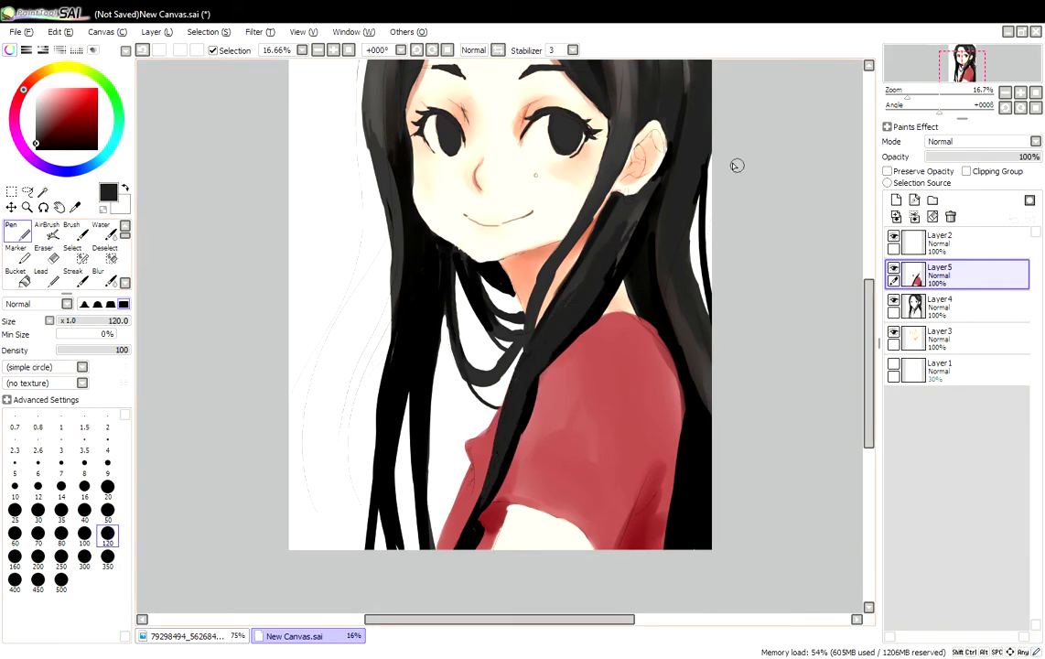
pyautogui.scroll(-3, 747, 253)
pyautogui.scroll(4, 690, 299)
# - Paint light grey highlights on the front lock, blend them with the Water brush, and highlight the hair behind it on Layer4
pyautogui.press('b')
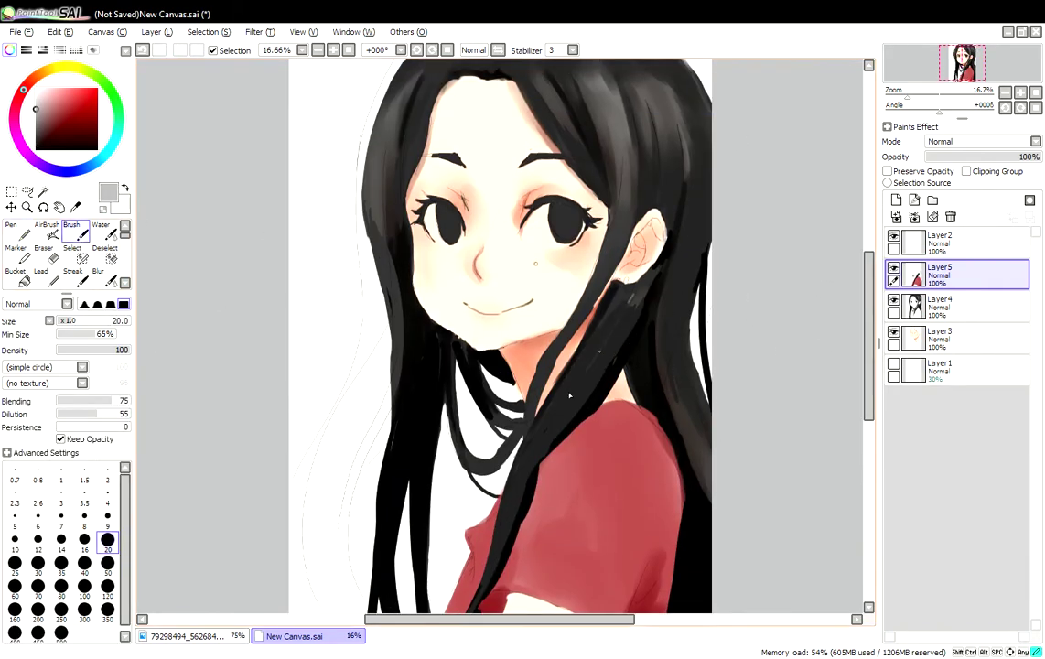
pyautogui.moveTo(571, 386)
pyautogui.mouseDown()
pyautogui.moveTo(512, 366)
pyautogui.moveTo(494, 393)
pyautogui.moveTo(549, 302)
pyautogui.moveTo(637, 293)
pyautogui.mouseUp()
pyautogui.press('w')
pyautogui.moveTo(567, 261)
pyautogui.mouseDown()
pyautogui.moveTo(613, 324)
pyautogui.moveTo(604, 403)
pyautogui.moveTo(631, 439)
pyautogui.mouseUp()
pyautogui.click(935, 305)
pyautogui.keyDown('alt'); pyautogui.click(670, 351); pyautogui.keyUp('alt')
pyautogui.press('b')
pyautogui.click(106, 564)
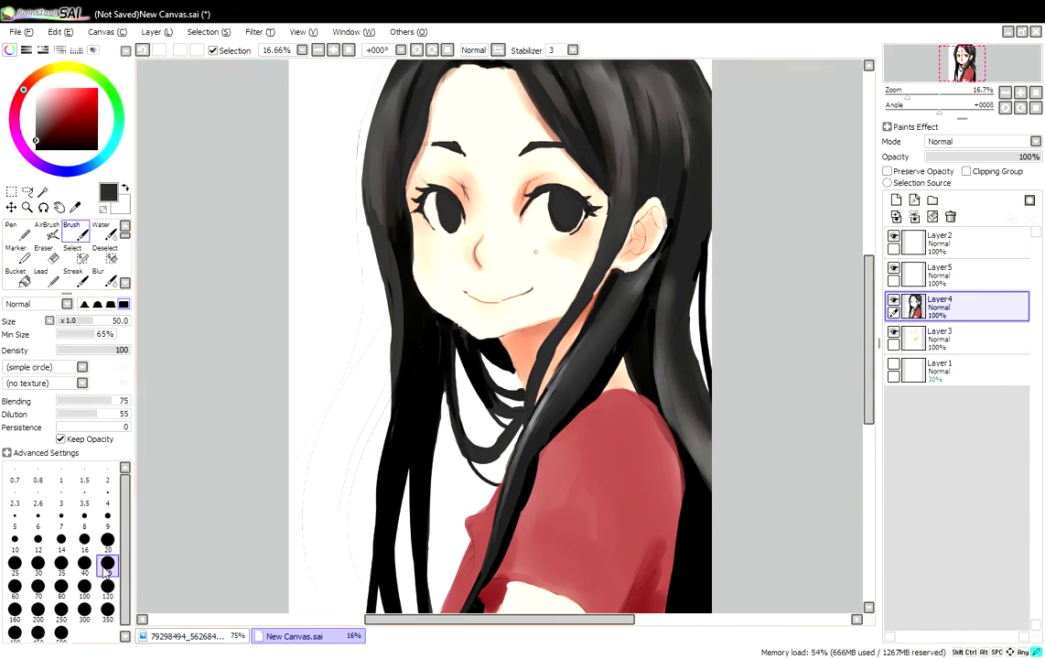
# - Erase the leftover sketch lines beside the hair on Layer2 with a size 350 eraser
pyautogui.click(924, 242)
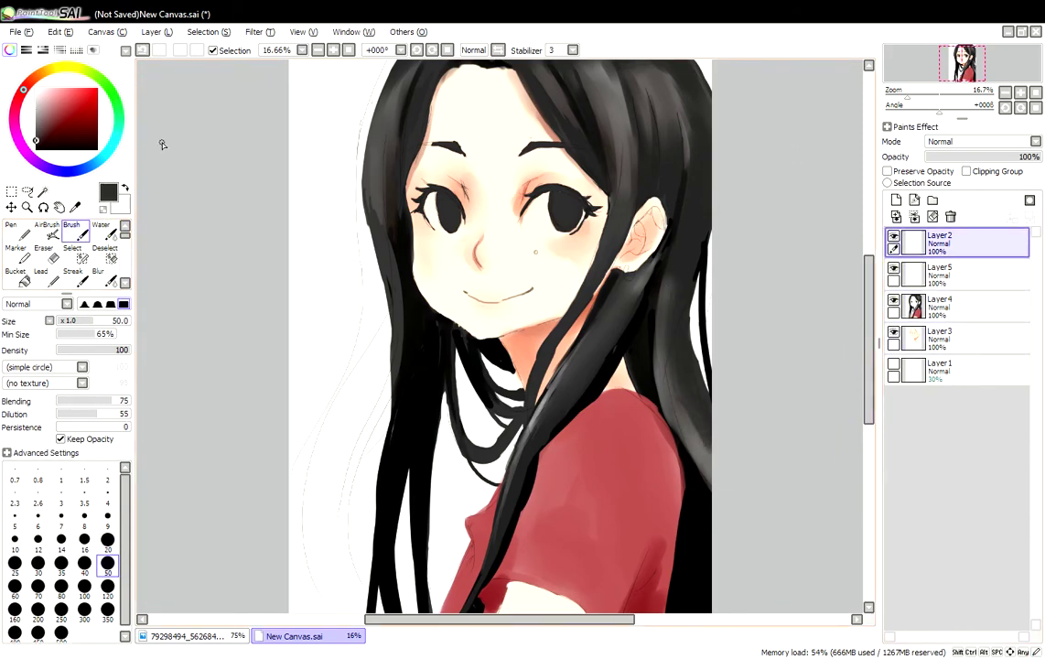
pyautogui.press('e')
pyautogui.scroll(-1, 390, 205)
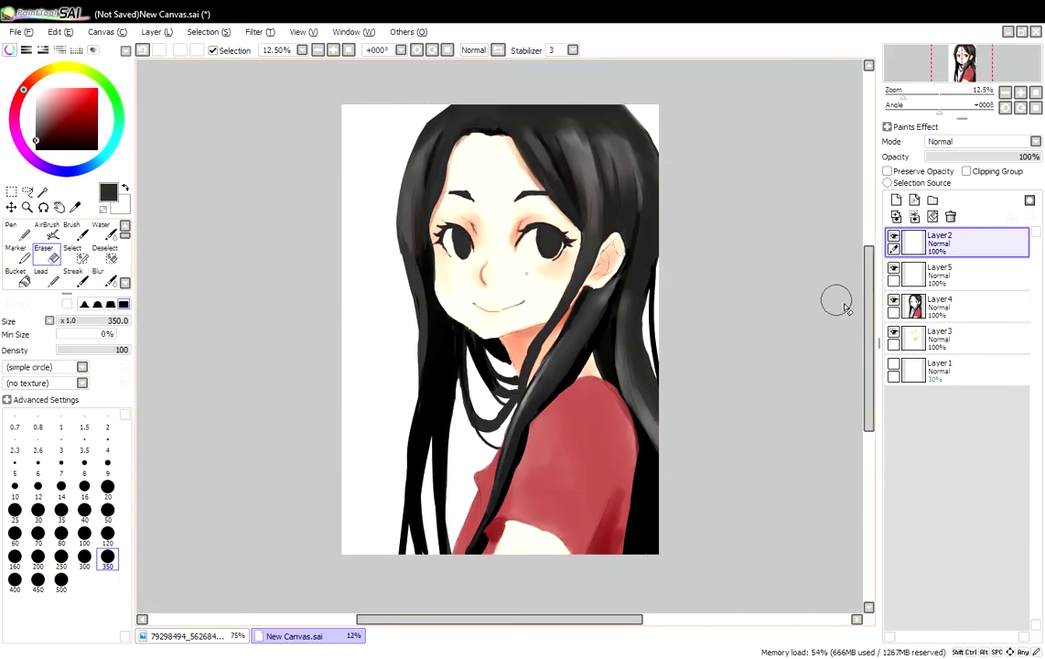
# - Refine the left edge of the hair with thin grey strands on Layer2 using a size 20 pen
pyautogui.scroll(2, 733, 243)
pyautogui.press('n')
pyautogui.moveTo(300, 184); pyautogui.dragTo(347, 403)
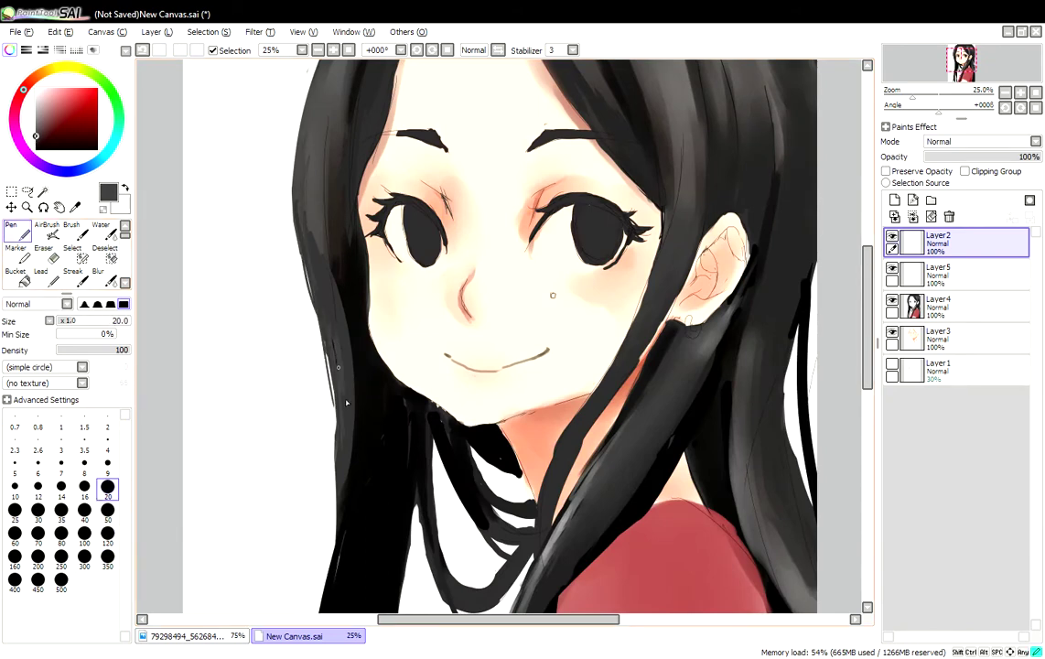
pyautogui.keyDown('alt'); pyautogui.click(318, 328); pyautogui.keyUp('alt')
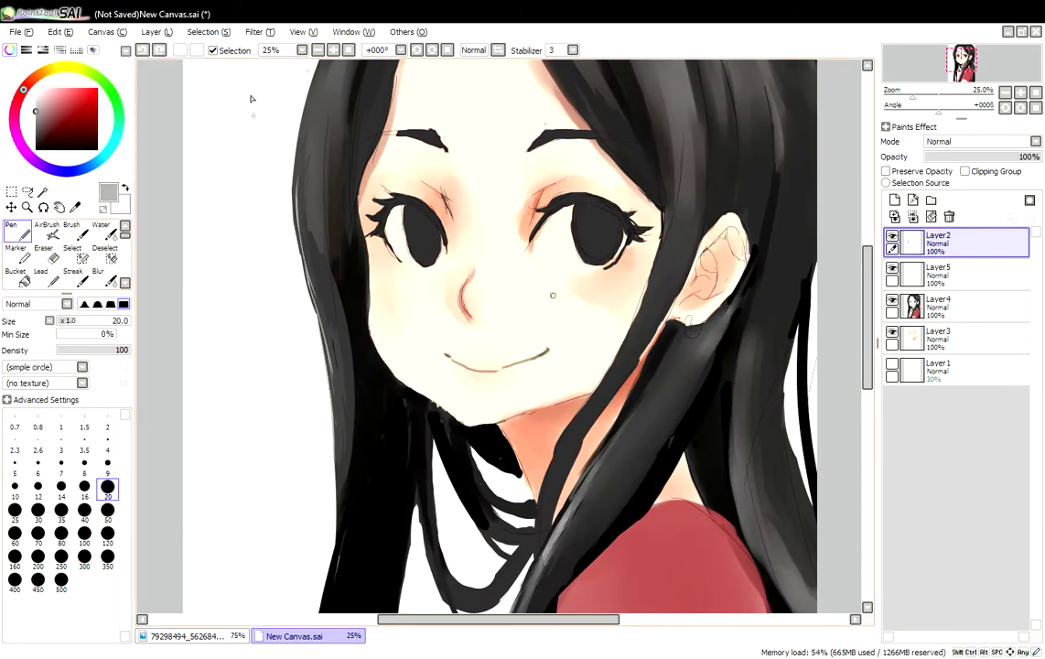
# - Cover the long left locks in dark grey down to their ends on Layer2 with a size 120 pen
pyautogui.scroll(-1, 391, 392)
pyautogui.press(']')
pyautogui.press(']')
pyautogui.press(']')
pyautogui.press(']')
pyautogui.press(']')
pyautogui.press(']')
pyautogui.press(']')
pyautogui.press(']')
pyautogui.press(']')
pyautogui.press(']')
pyautogui.keyDown('alt'); pyautogui.click(392, 392); pyautogui.keyUp('alt')
pyautogui.scroll(-3, 391, 439)
pyautogui.moveTo(388, 403); pyautogui.dragTo(376, 518)
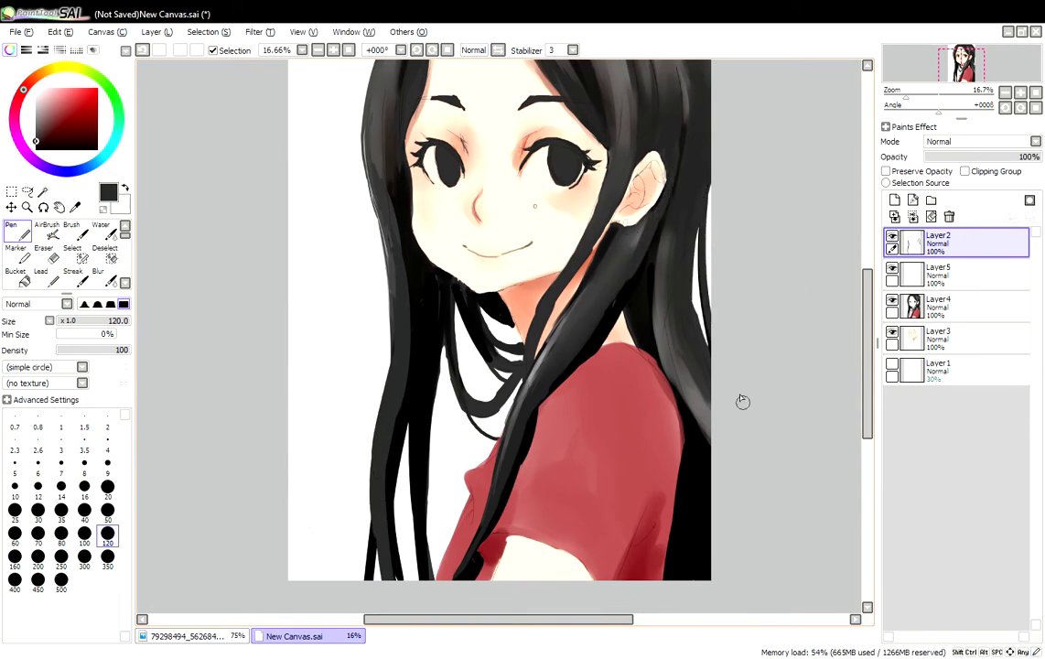
# - Smooth the upper left hair and the hairline around the forehead with dark grey strokes on Layer2
pyautogui.scroll(2, 742, 401)
pyautogui.moveTo(386, 137); pyautogui.dragTo(384, 265)
pyautogui.scroll(3, 378, 299)
pyautogui.moveTo(411, 224); pyautogui.dragTo(458, 170)
pyautogui.scroll(-2, 629, 145)
pyautogui.scroll(-1, 732, 175)
pyautogui.scroll(-2, 378, 513)
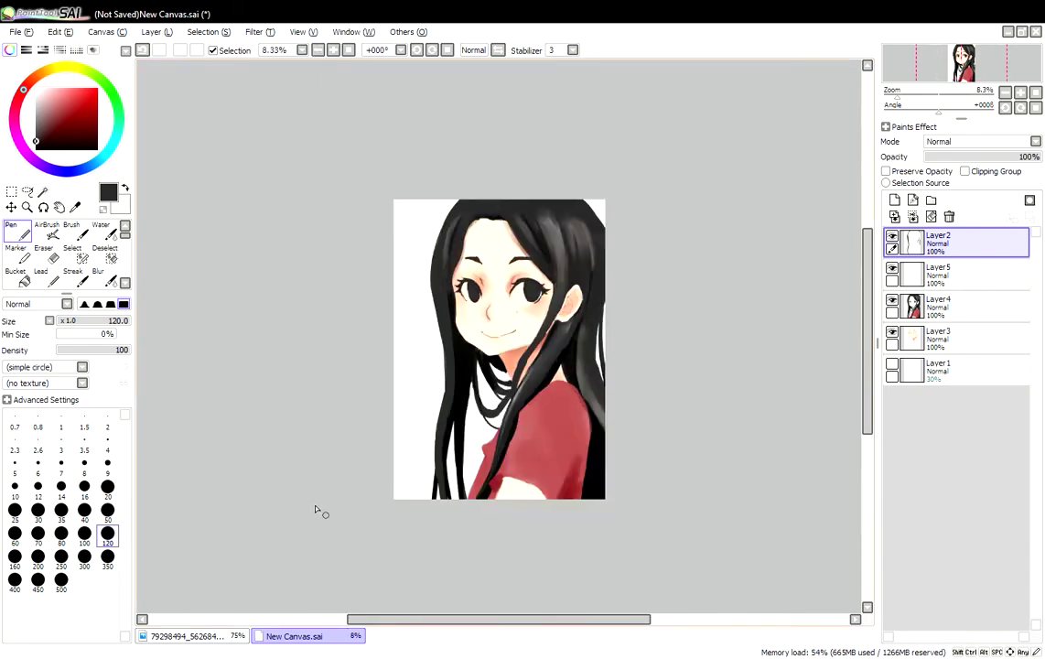
# - Deepen the locks below the chin and the hair below the ear with black on Layer2 using a size 120 pen
pyautogui.scroll(4, 401, 386)
pyautogui.keyDown('alt'); pyautogui.click(403, 388); pyautogui.keyUp('alt')
pyautogui.moveTo(412, 421)
pyautogui.mouseDown()
pyautogui.moveTo(476, 462)
pyautogui.moveTo(520, 458)
pyautogui.mouseUp()
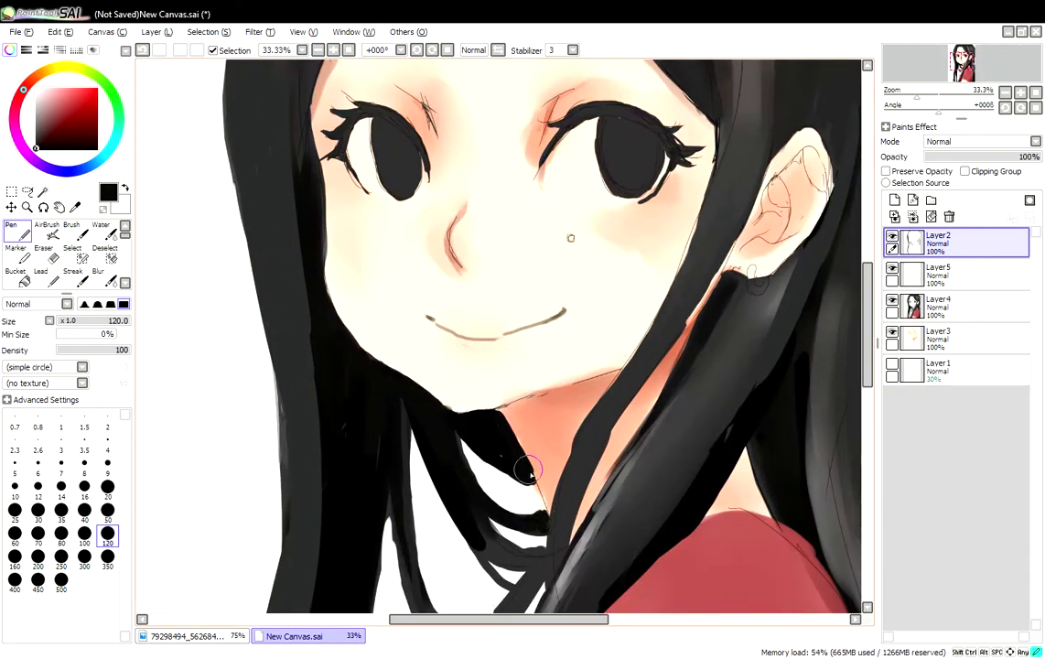
pyautogui.moveTo(678, 449); pyautogui.dragTo(810, 338)
pyautogui.scroll(-1, 777, 401)
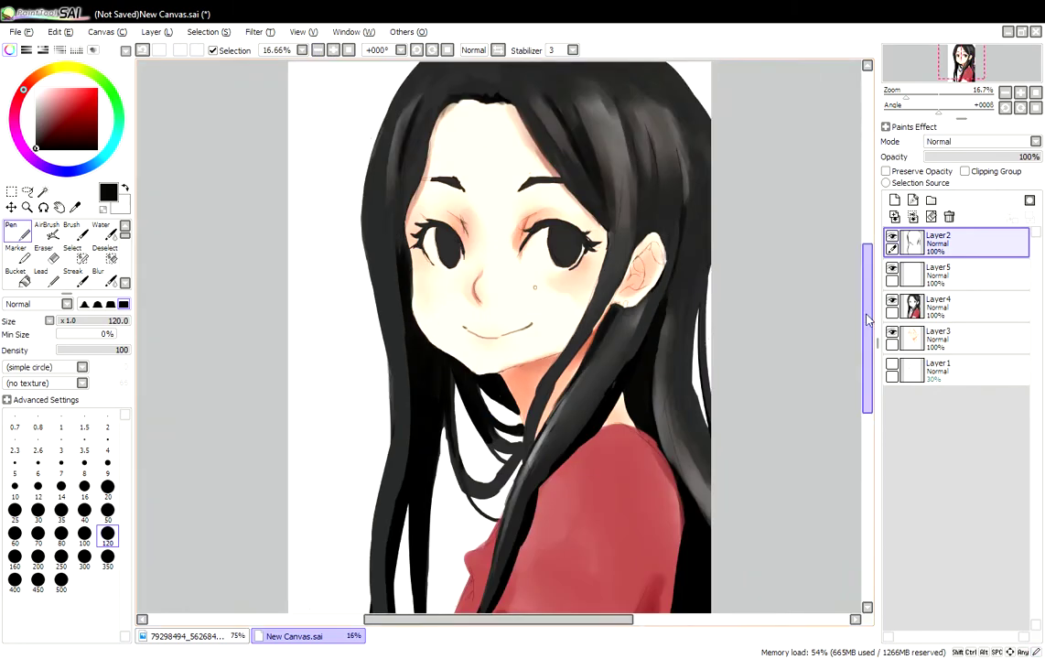
# - Outline the sleeve hem, sleeve folds and shirt front in black on Layer2 with a size 20 pen
pyautogui.press(']')
pyautogui.press(']')
pyautogui.press(']')
pyautogui.press(']')
pyautogui.press(']')
pyautogui.moveTo(506, 497)
pyautogui.mouseDown()
pyautogui.moveTo(590, 536)
pyautogui.moveTo(651, 455)
pyautogui.mouseUp()
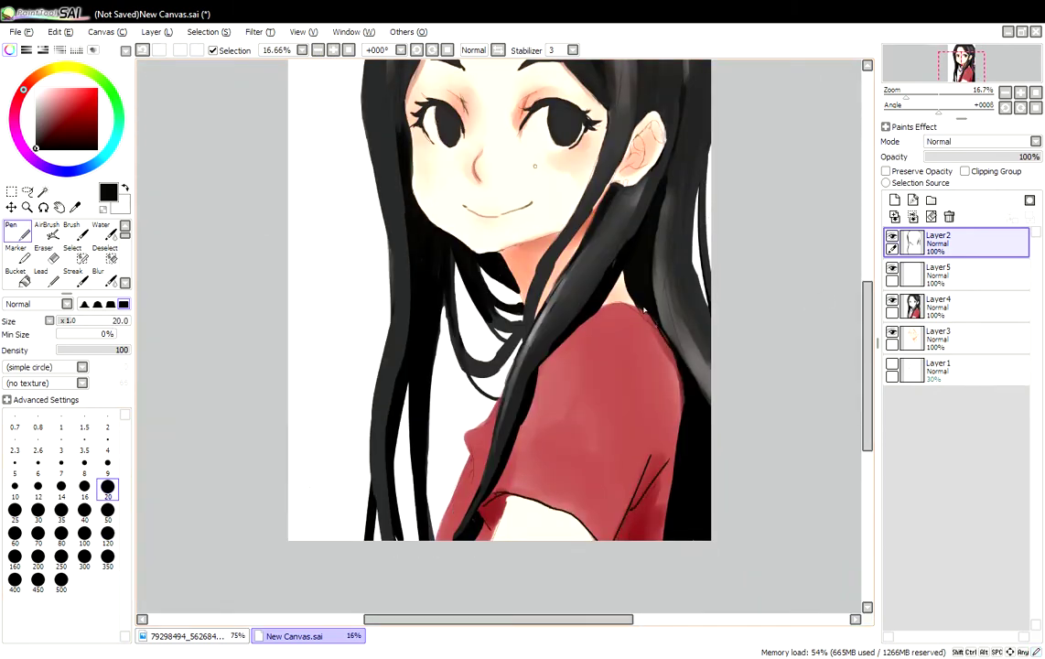
pyautogui.moveTo(608, 352); pyautogui.dragTo(555, 240)
pyautogui.hotkey('ctrl', 'z')
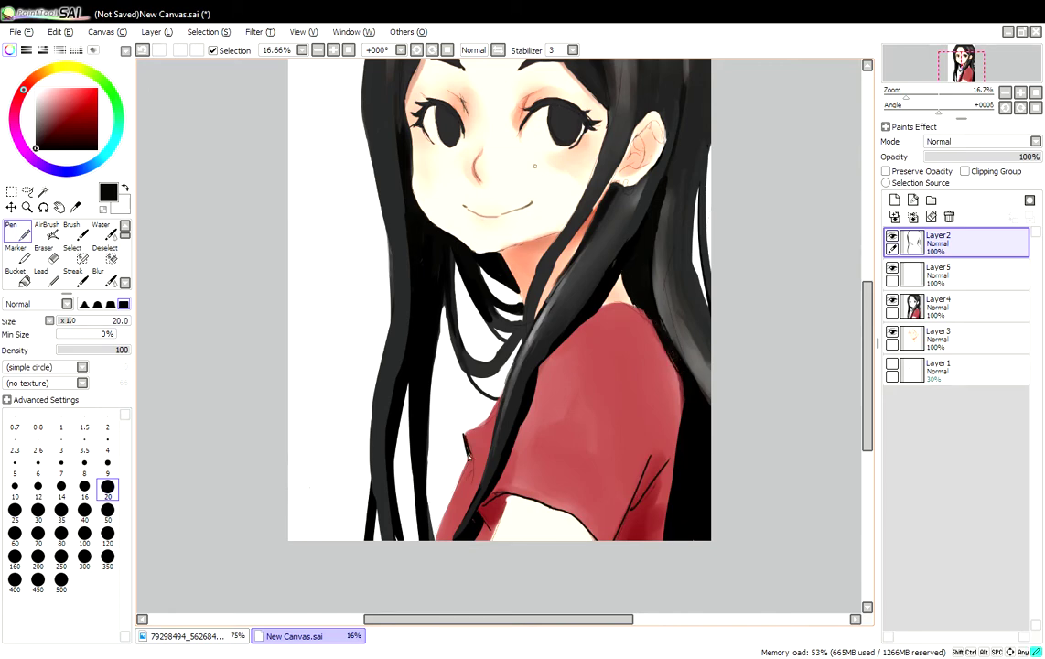
pyautogui.scroll(1, 466, 452)
pyautogui.moveTo(466, 452); pyautogui.dragTo(457, 622)
# - Fill both irises with reddish brown on Layer2 using a size 20 pen
pyautogui.keyDown('alt'); pyautogui.click(494, 376); pyautogui.keyUp('alt')
pyautogui.moveTo(423, 231); pyautogui.dragTo(414, 263)
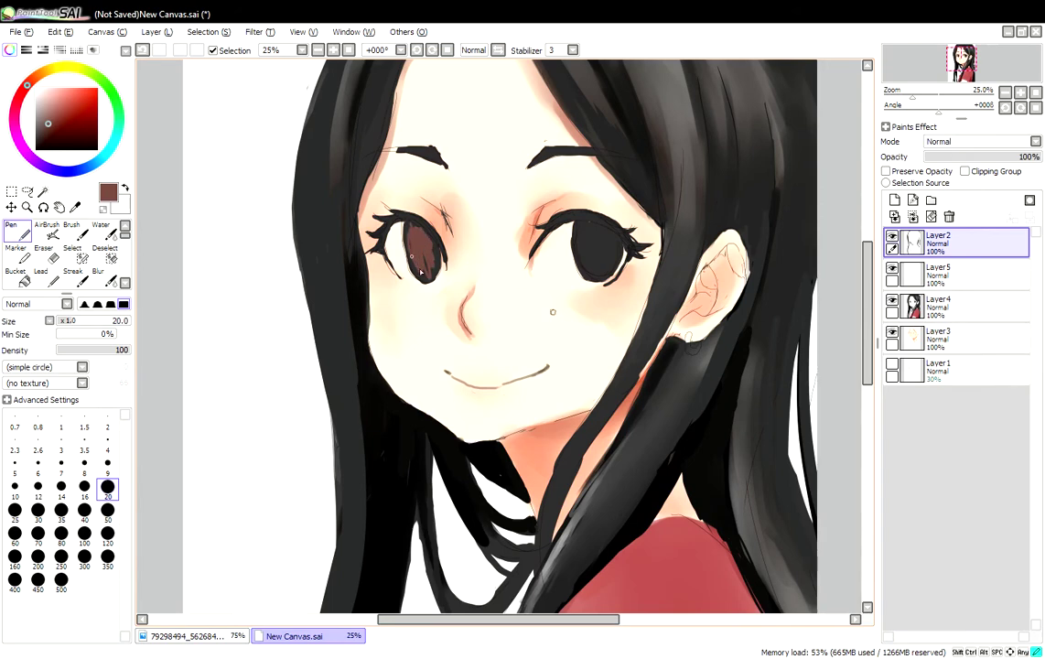
pyautogui.moveTo(619, 255)
pyautogui.mouseDown()
pyautogui.moveTo(591, 275)
pyautogui.moveTo(604, 254)
pyautogui.moveTo(595, 271)
pyautogui.moveTo(586, 233)
pyautogui.mouseUp()
# - Shade the irises with dark brown pupils and pink lower highlights, and tint the eye whites grey, using a size 50 Water brush
pyautogui.press('w')
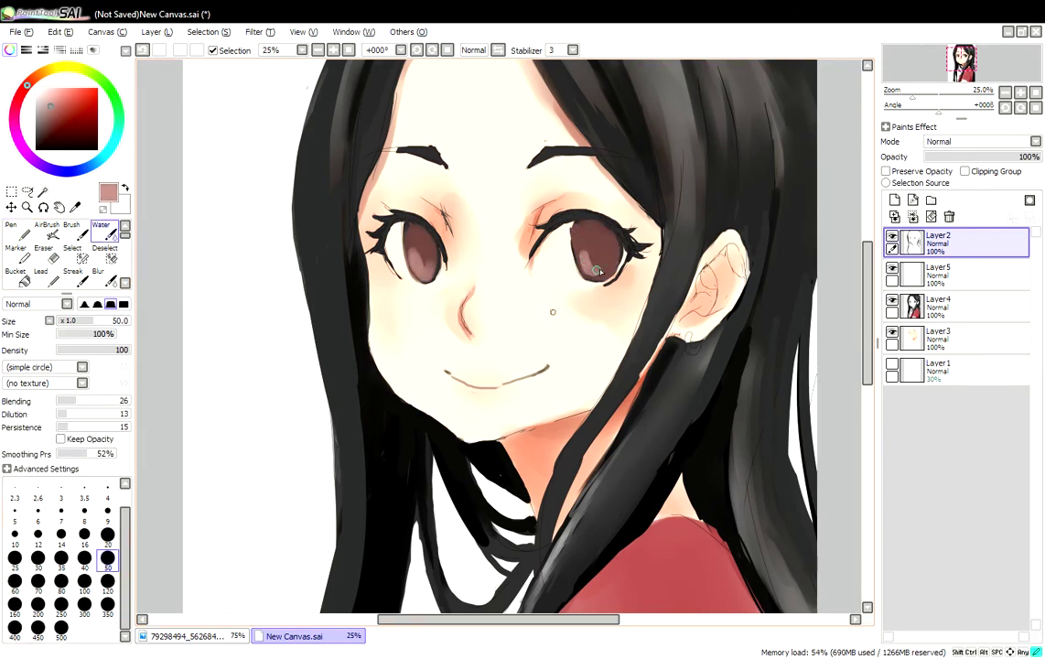
pyautogui.moveTo(427, 270); pyautogui.dragTo(429, 242)
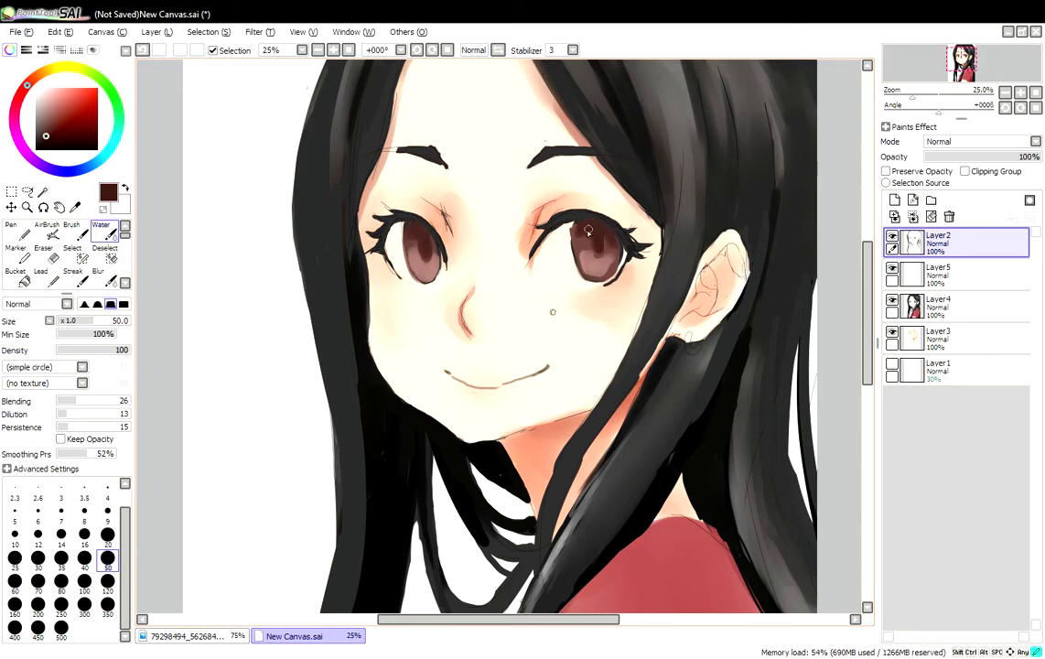
pyautogui.click(36, 104)
pyautogui.moveTo(545, 251); pyautogui.dragTo(558, 246)
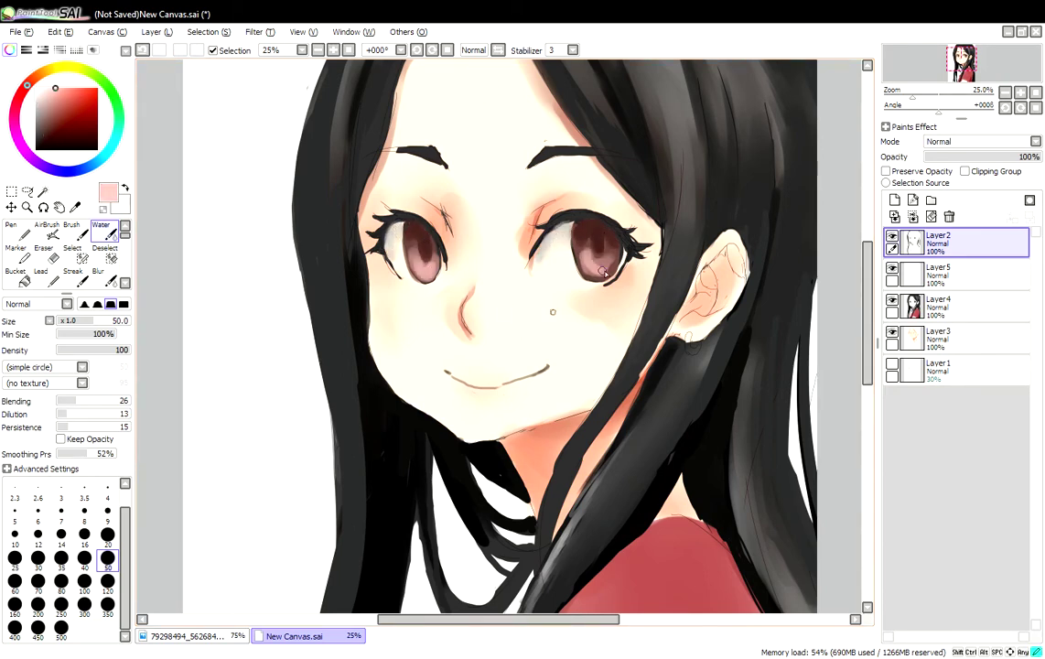
# - Paint a hoop earring on the earlobe in black, grey and white on Layer5 using a size 20 pen
pyautogui.press('n')
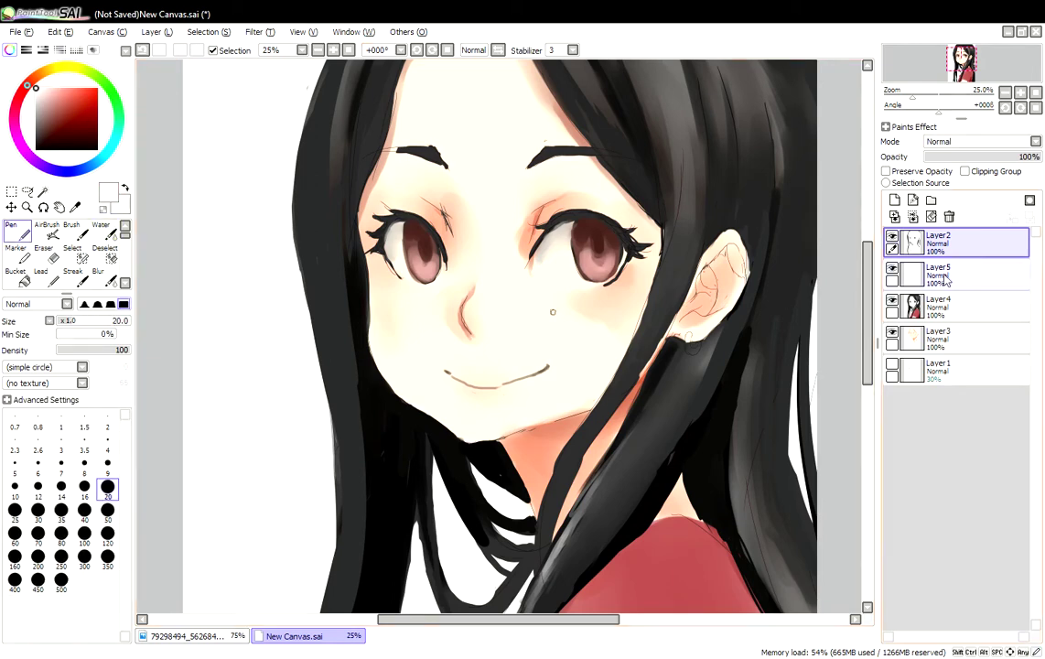
pyautogui.click(951, 275)
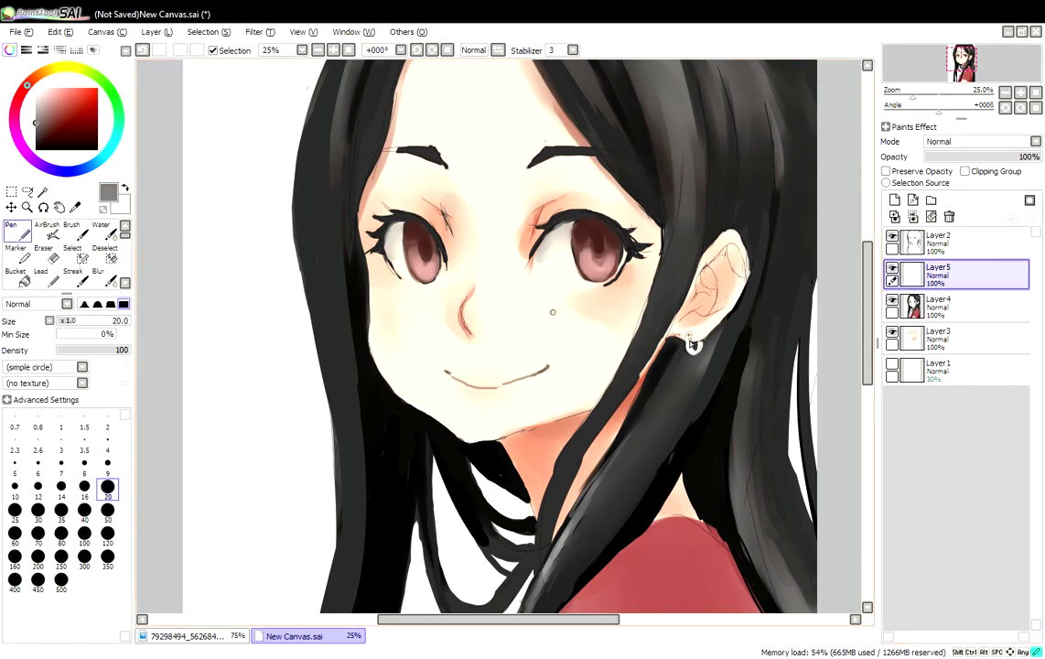
pyautogui.hotkey('ctrl', 'Up')
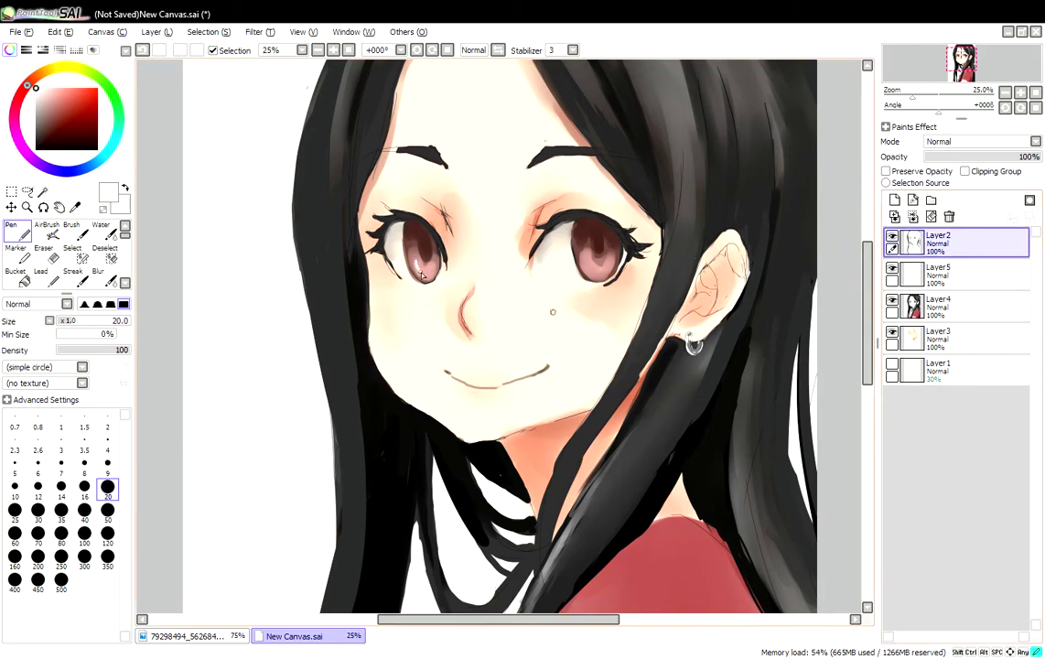
# - Add white highlights to both irises and eye whites on Layer2, using a size 20 pen and size 50 brushes
pyautogui.press('b')
pyautogui.scroll(-2, 576, 238)
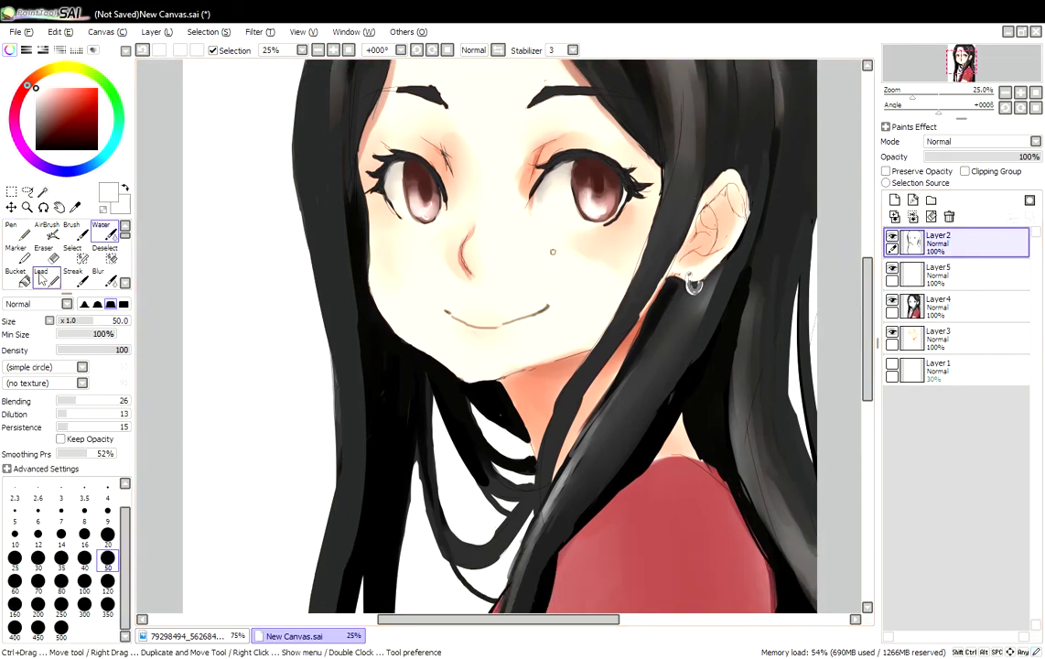
pyautogui.press('n')
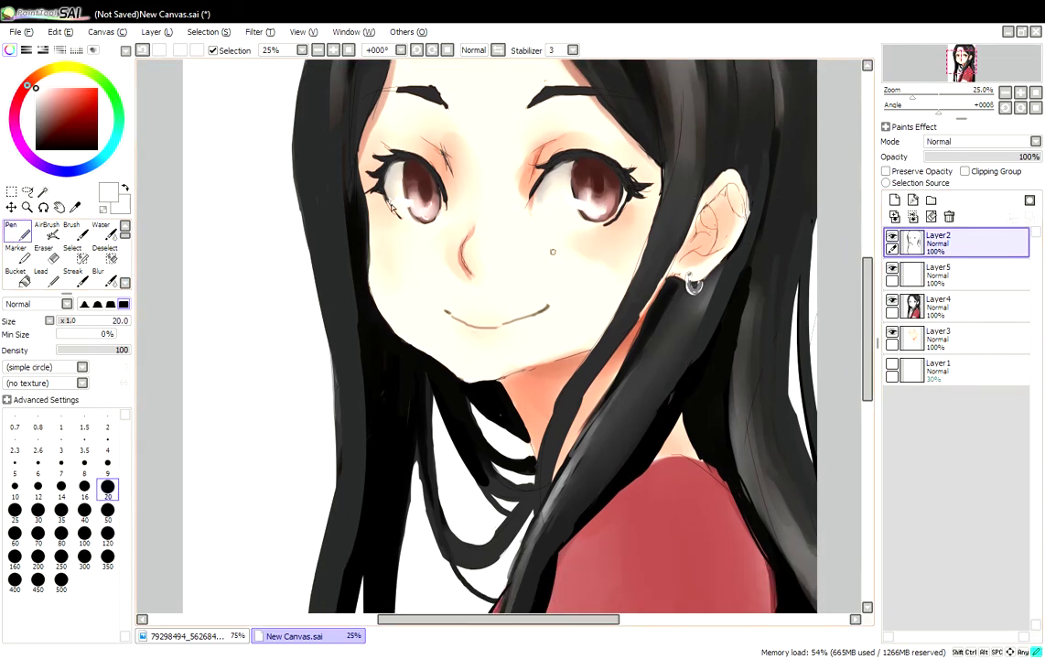
pyautogui.press('b')
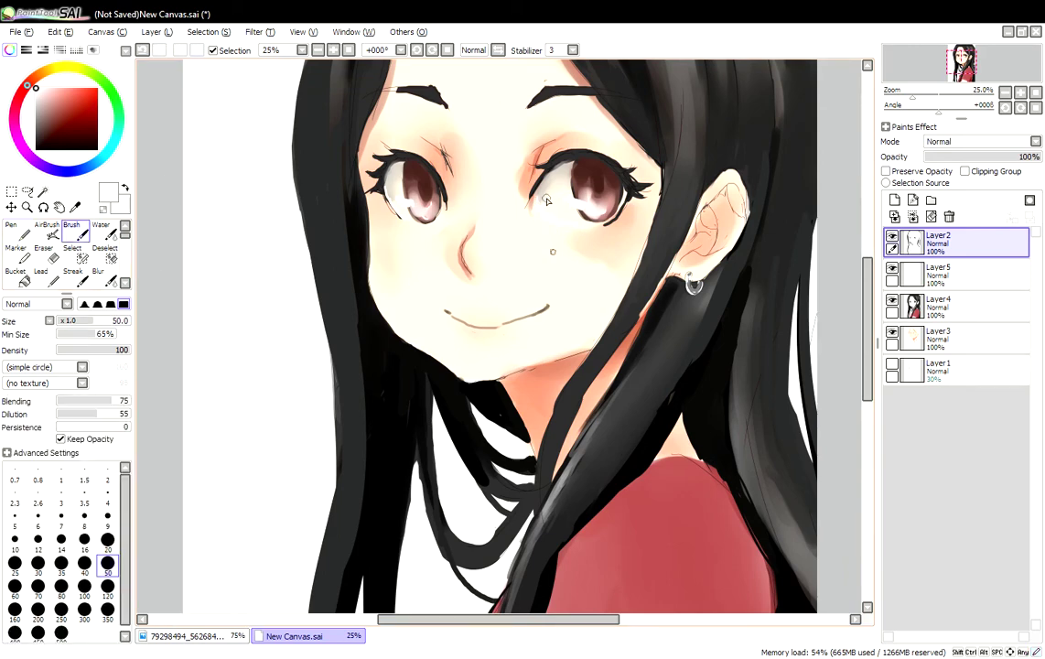
pyautogui.press('n')
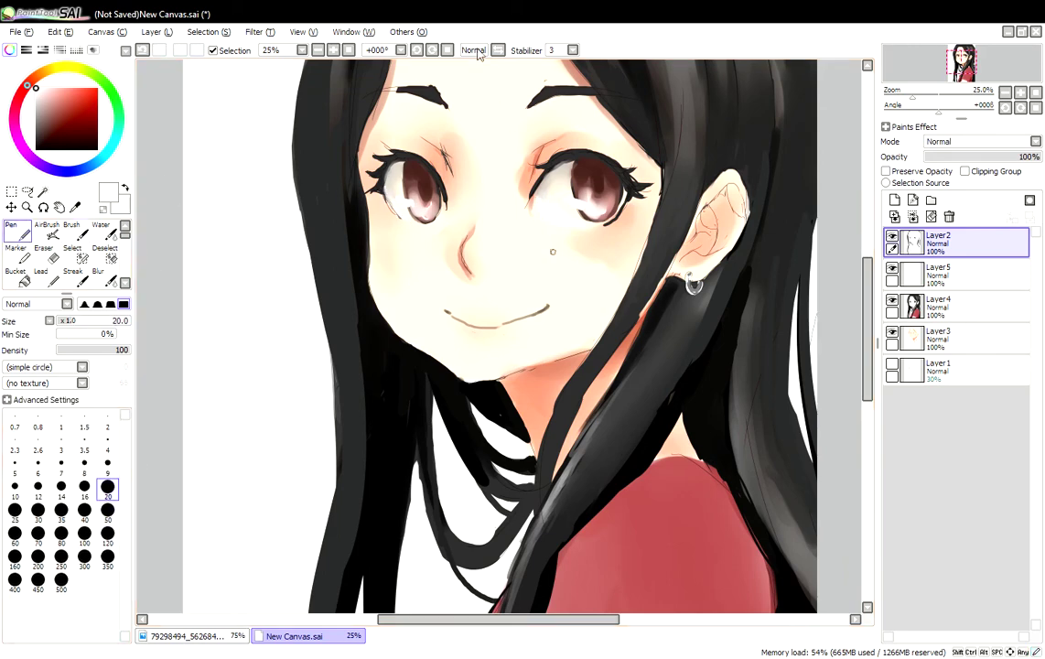
# - Sketch glasses low on the nose in grey on a new layer, with a straight top bar and rounded lenses, using a size 50 Brush
pyautogui.hotkey('ctrl', '-')
pyautogui.scroll(2, 498, 330)
pyautogui.hotkey('ctrl', '+')
pyautogui.press('b')
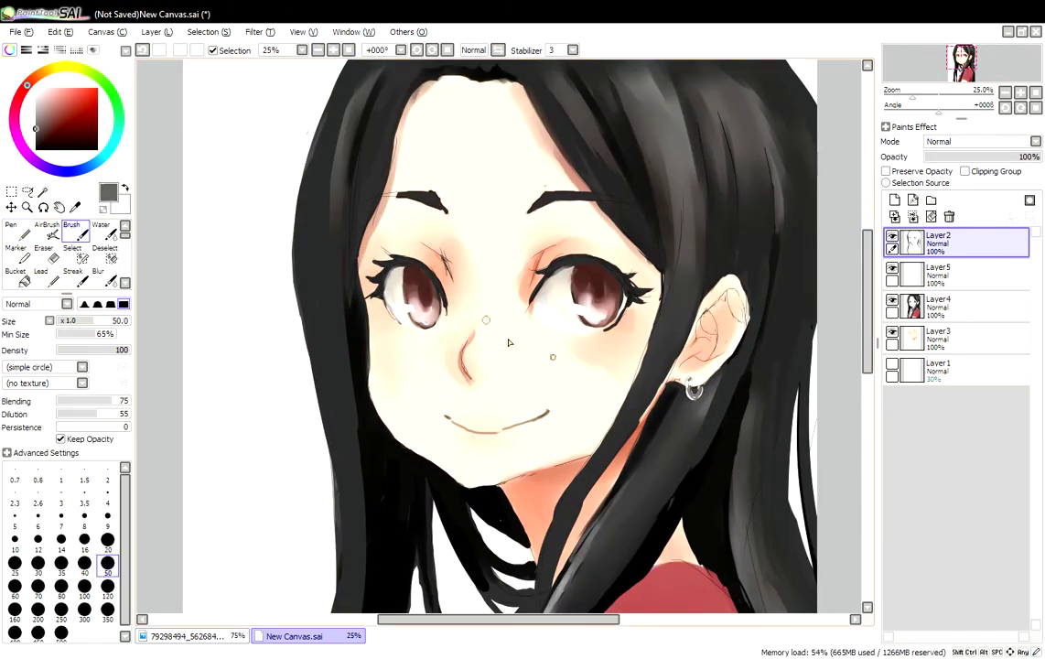
pyautogui.hotkey('ctrl', 'shift', 'n')
pyautogui.moveTo(355, 316); pyautogui.dragTo(464, 317)
pyautogui.hotkey('ctrl', 'z')
pyautogui.moveTo(357, 313); pyautogui.dragTo(355, 348)
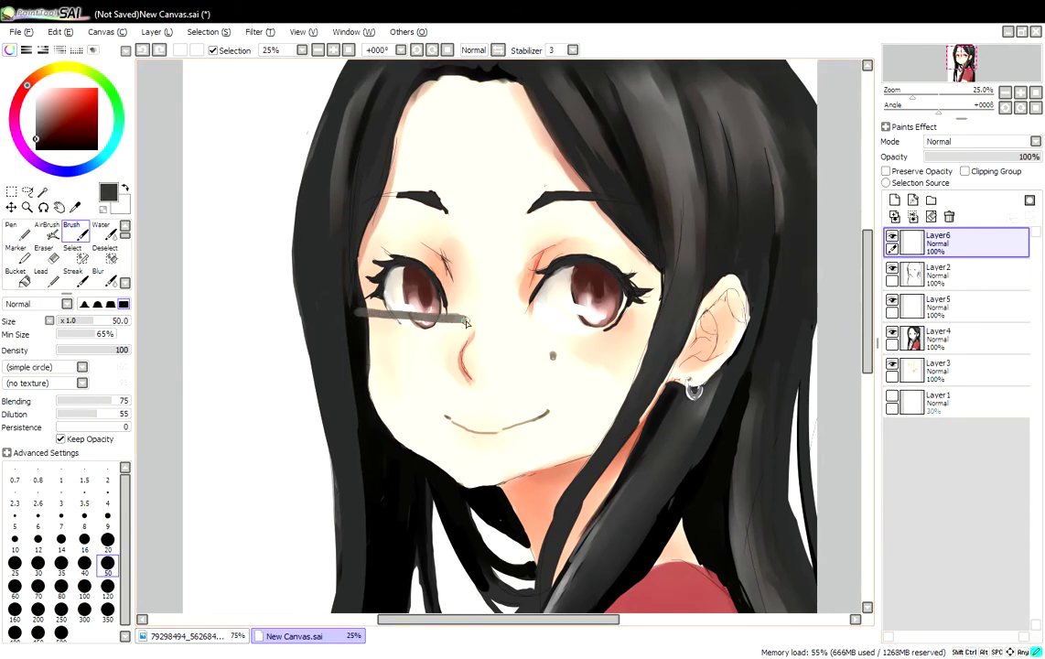
pyautogui.moveTo(465, 321)
pyautogui.mouseDown()
pyautogui.moveTo(441, 388)
pyautogui.moveTo(351, 311)
pyautogui.mouseUp()
pyautogui.moveTo(473, 327)
pyautogui.mouseDown()
pyautogui.moveTo(572, 390)
pyautogui.moveTo(554, 395)
pyautogui.moveTo(493, 321)
pyautogui.moveTo(629, 316)
pyautogui.moveTo(616, 366)
pyautogui.moveTo(658, 314)
pyautogui.mouseUp()
# - Outline the glasses' top bar, bridge and corner hinge in black on Layer6 with a size 20 pen
pyautogui.press('n')
pyautogui.keyDown('alt'); pyautogui.click(322, 302); pyautogui.keyUp('alt')
pyautogui.keyDown('alt'); pyautogui.click(341, 319); pyautogui.keyUp('alt')
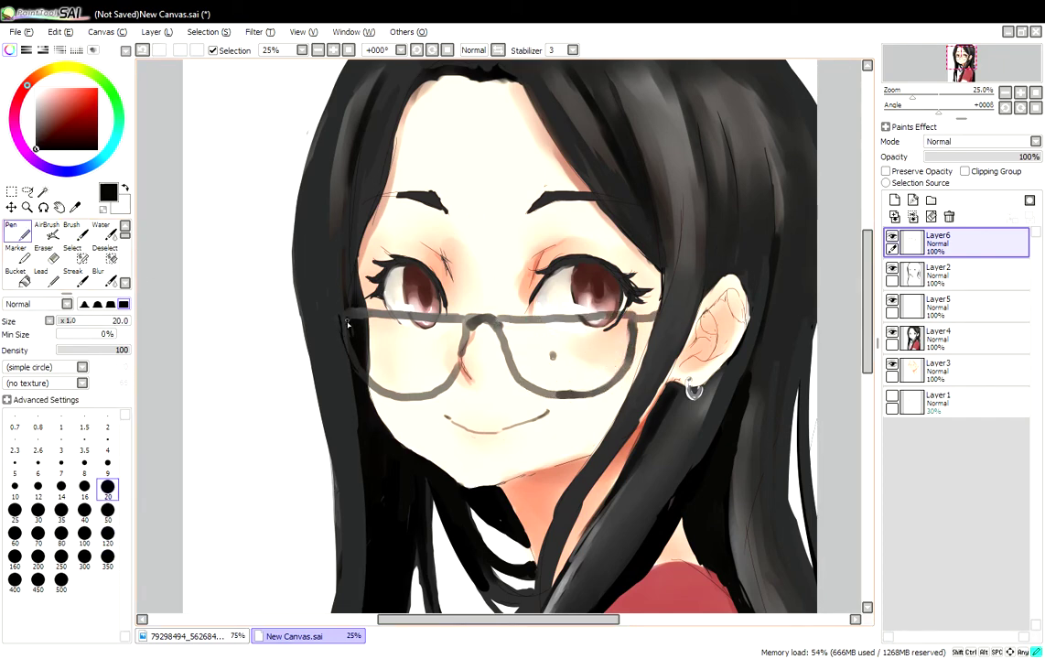
pyautogui.press('End')
pyautogui.press('End')
pyautogui.press('End')
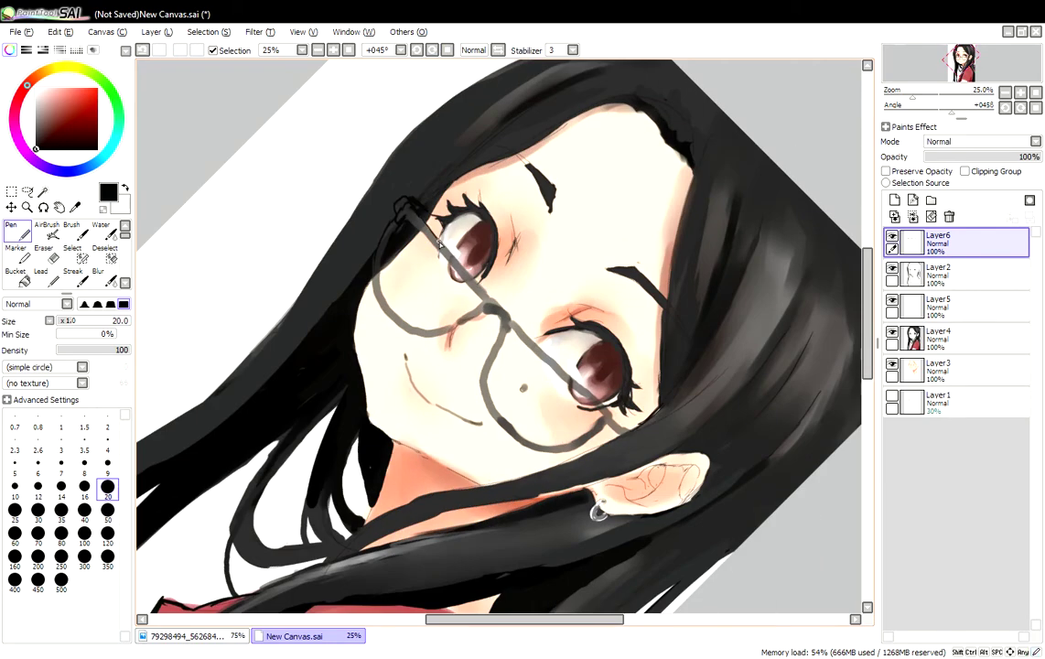
pyautogui.moveTo(412, 223)
pyautogui.mouseDown()
pyautogui.moveTo(465, 282)
pyautogui.moveTo(496, 345)
pyautogui.moveTo(518, 324)
pyautogui.moveTo(609, 419)
pyautogui.moveTo(547, 367)
pyautogui.moveTo(523, 327)
pyautogui.moveTo(590, 409)
pyautogui.mouseUp()
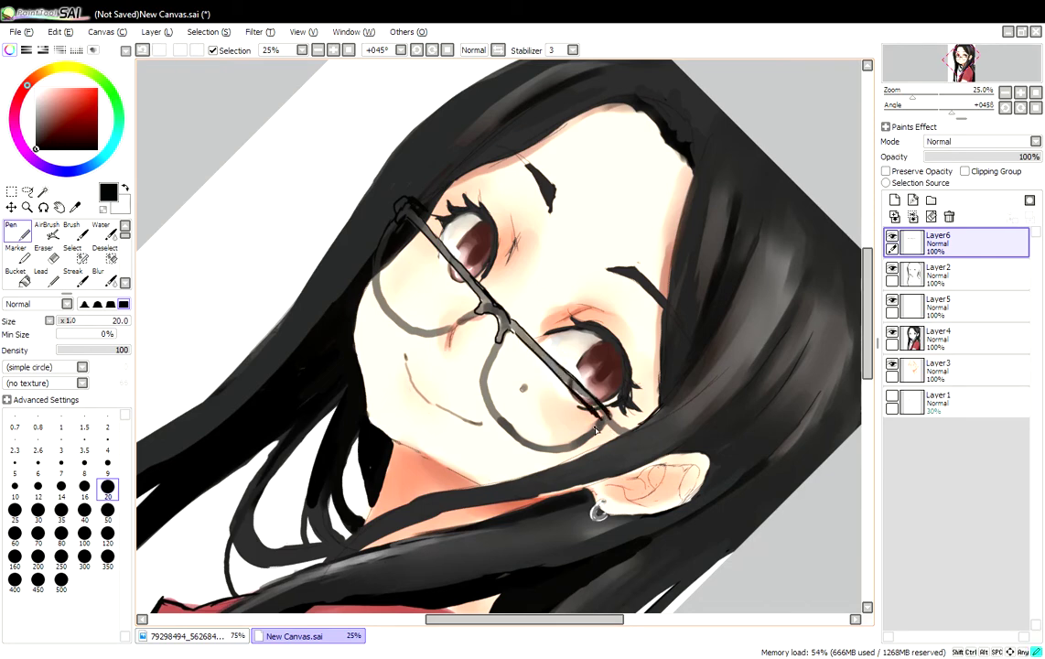
# - Tidy the frame's corner with the eraser and add white highlights along the lens rims with a size 20 pen
pyautogui.press('e')
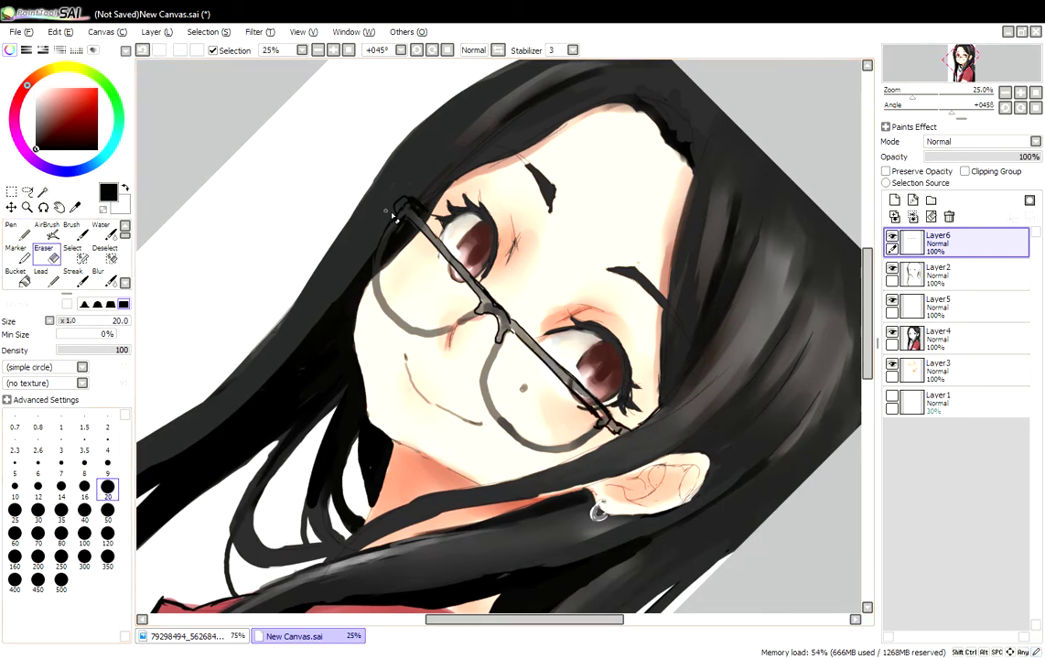
pyautogui.press('n')
pyautogui.press('-')
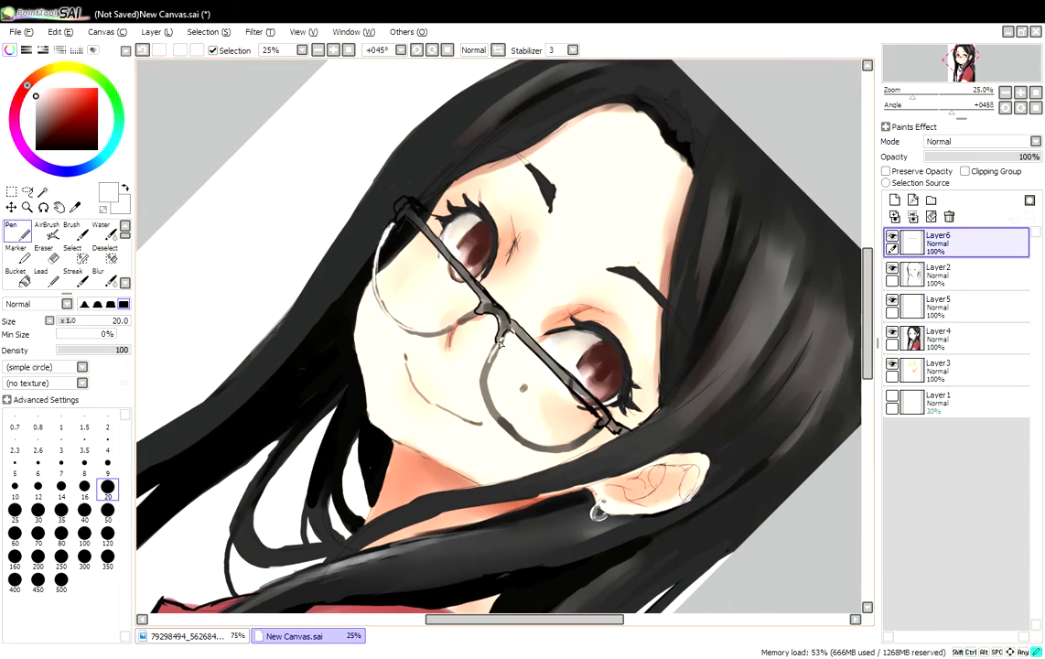
# - Thin the curved lower rims of both lenses on Layer6 with a size 50 eraser
pyautogui.press('Home')
pyautogui.hotkey('ctrl', '+')
pyautogui.hotkey('ctrl', '+')
pyautogui.press('e')
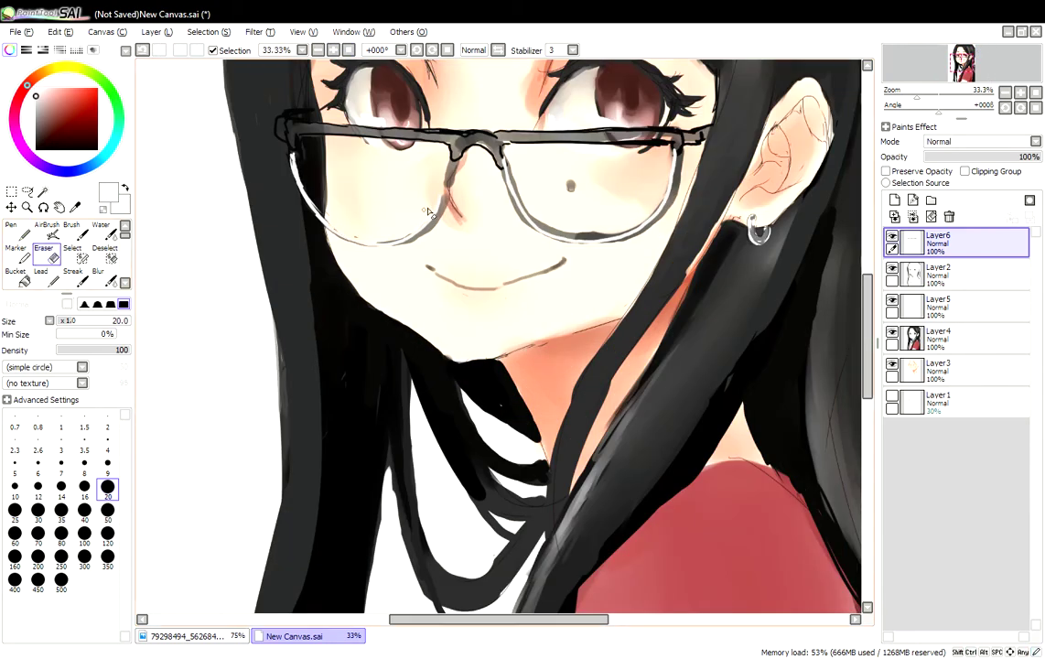
pyautogui.press(']')
pyautogui.press(']')
pyautogui.press(']')
pyautogui.press(']')
pyautogui.press(']')
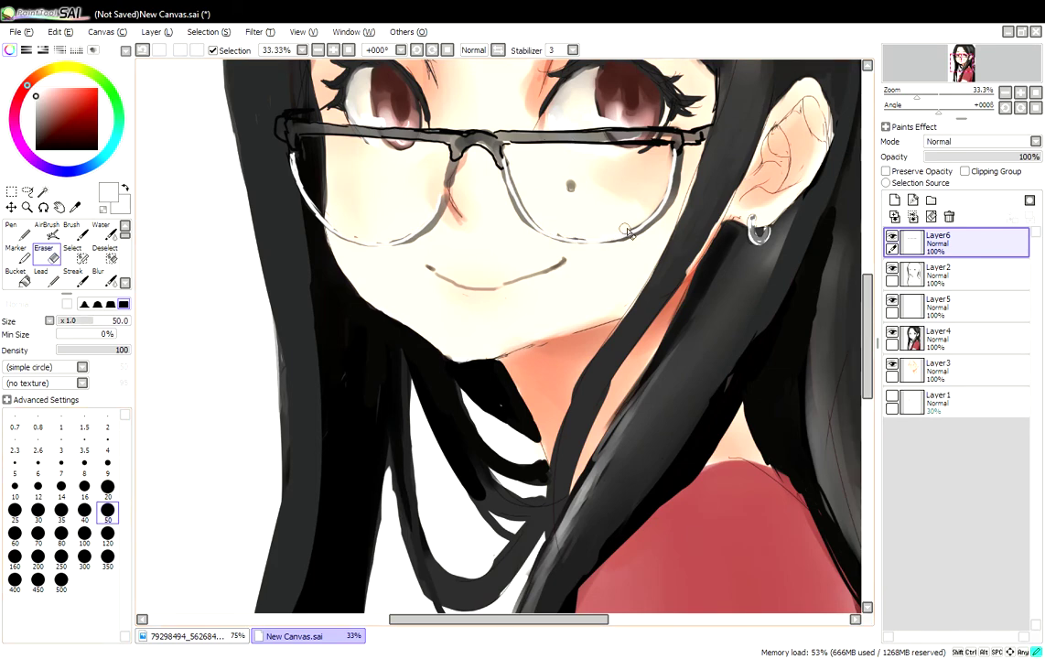
pyautogui.hotkey('ctrl', '-')
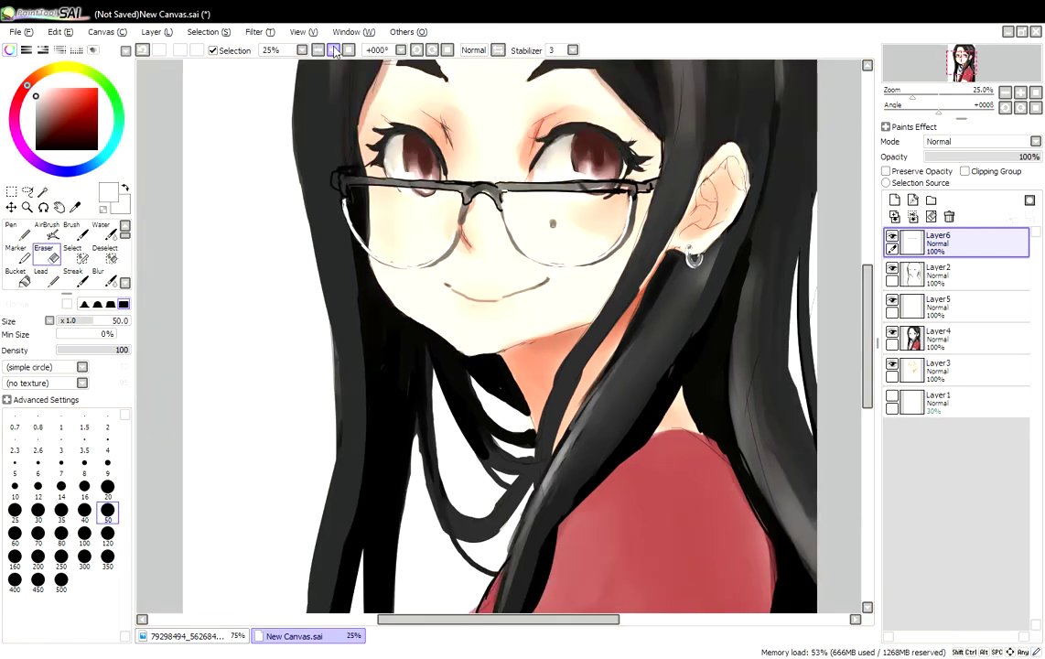
pyautogui.hotkey('ctrl', '+')
pyautogui.hotkey('ctrl', '+')
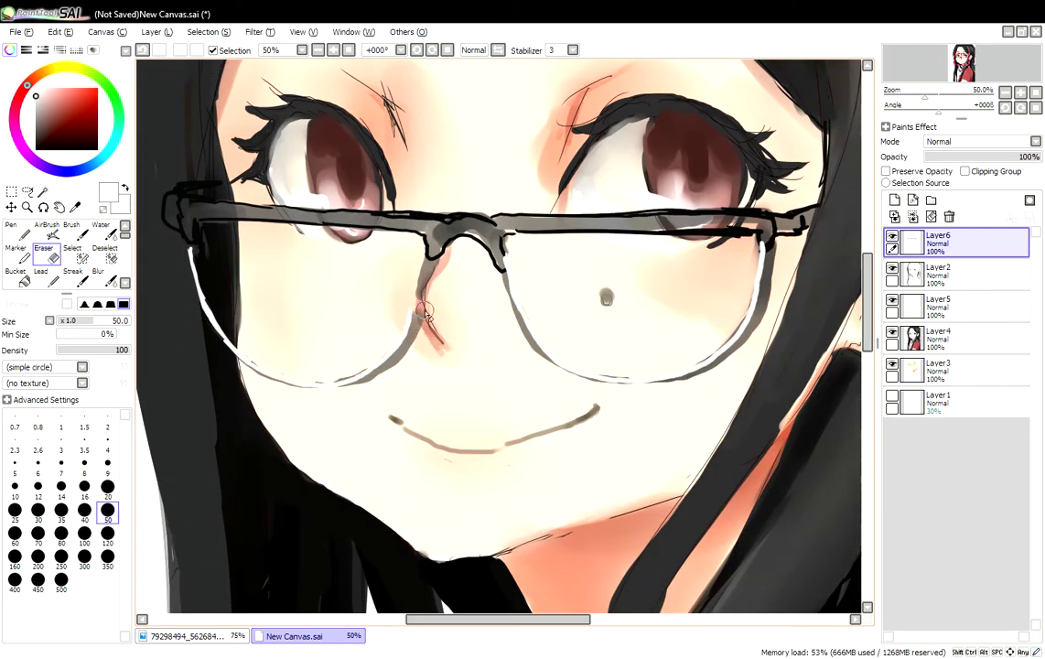
pyautogui.moveTo(334, 189); pyautogui.dragTo(438, 196)
pyautogui.moveTo(279, 200); pyautogui.dragTo(382, 194)
pyautogui.moveTo(382, 194)
pyautogui.mouseDown()
pyautogui.moveTo(549, 275)
pyautogui.moveTo(674, 362)
pyautogui.moveTo(700, 453)
pyautogui.mouseUp()
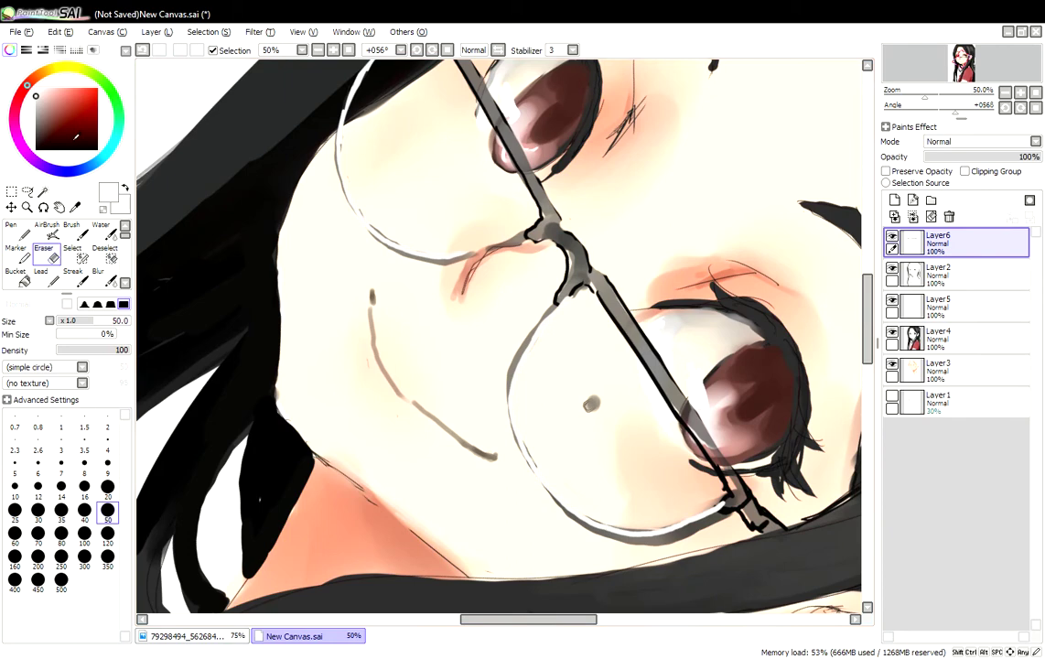
# - Shade the top bar and bridge of the glasses dark grey on Layer6 with a size 20 Brush
pyautogui.keyDown('alt'); pyautogui.click(700, 453); pyautogui.keyUp('alt')
pyautogui.press('b')
pyautogui.moveTo(526, 241)
pyautogui.mouseDown()
pyautogui.moveTo(691, 415)
pyautogui.moveTo(655, 439)
pyautogui.moveTo(661, 446)
pyautogui.mouseUp()
pyautogui.scroll(3, 660, 446)
pyautogui.moveTo(403, 128)
pyautogui.mouseDown()
pyautogui.moveTo(472, 266)
pyautogui.moveTo(569, 384)
pyautogui.mouseUp()
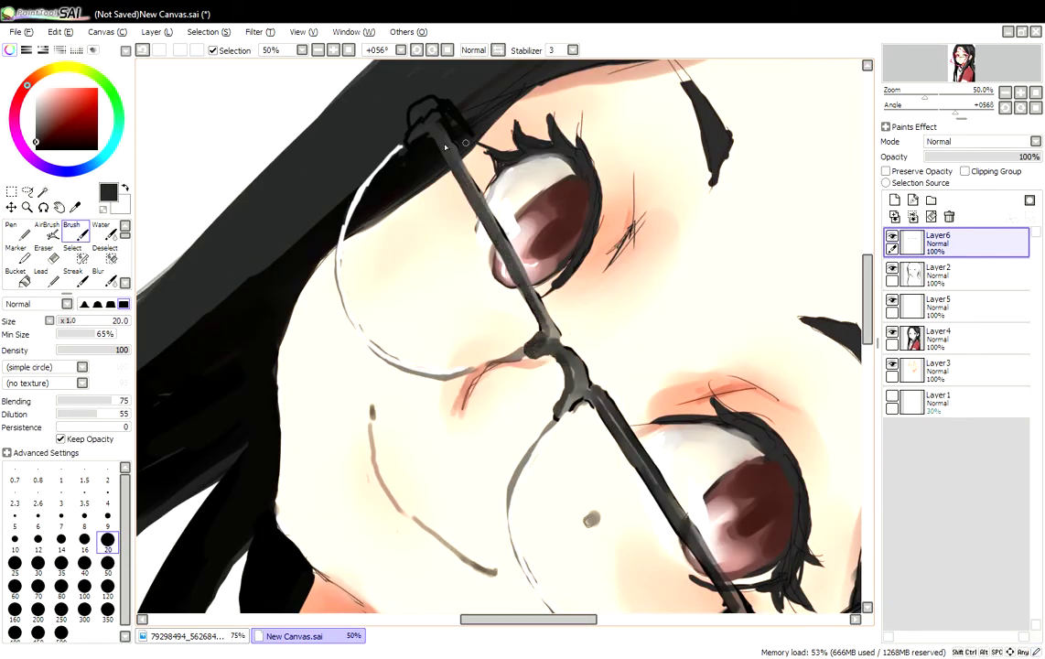
# - Deepen the shadows along the glasses' top bar and bridge with black using a size 20 Brush
pyautogui.press('Home')
pyautogui.hotkey('ctrl', '+')
pyautogui.hotkey('ctrl', '+')
pyautogui.moveTo(829, 219)
pyautogui.mouseDown()
pyautogui.moveTo(871, 307)
pyautogui.moveTo(872, 279)
pyautogui.mouseUp()
pyautogui.click(36, 148)
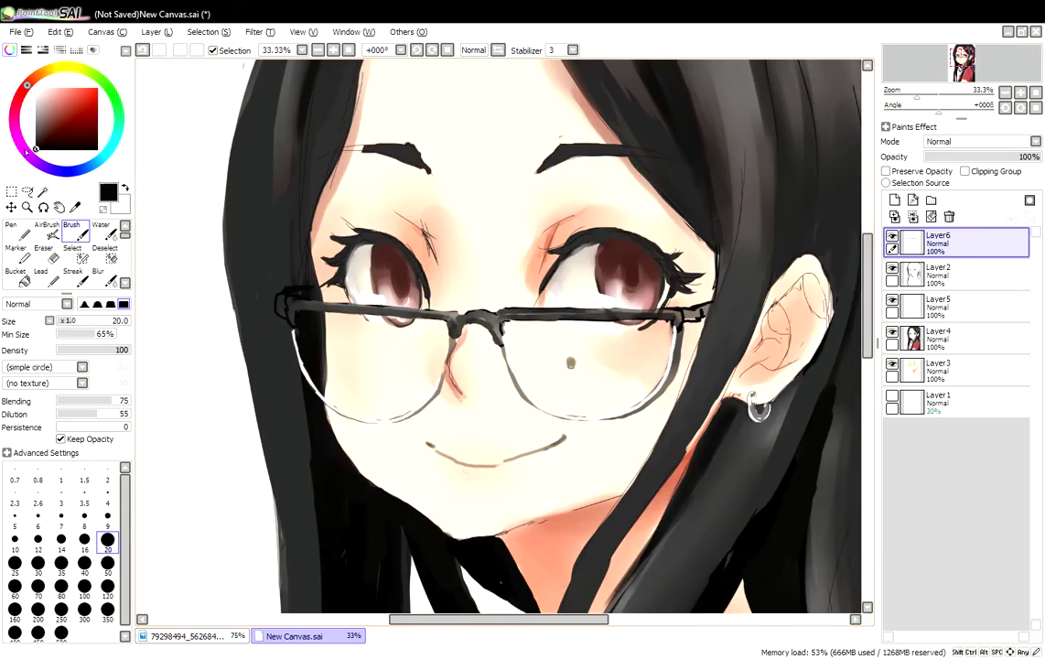
pyautogui.hotkey('ctrl', '+')
pyautogui.press('End')
pyautogui.press('End')
pyautogui.press('End')
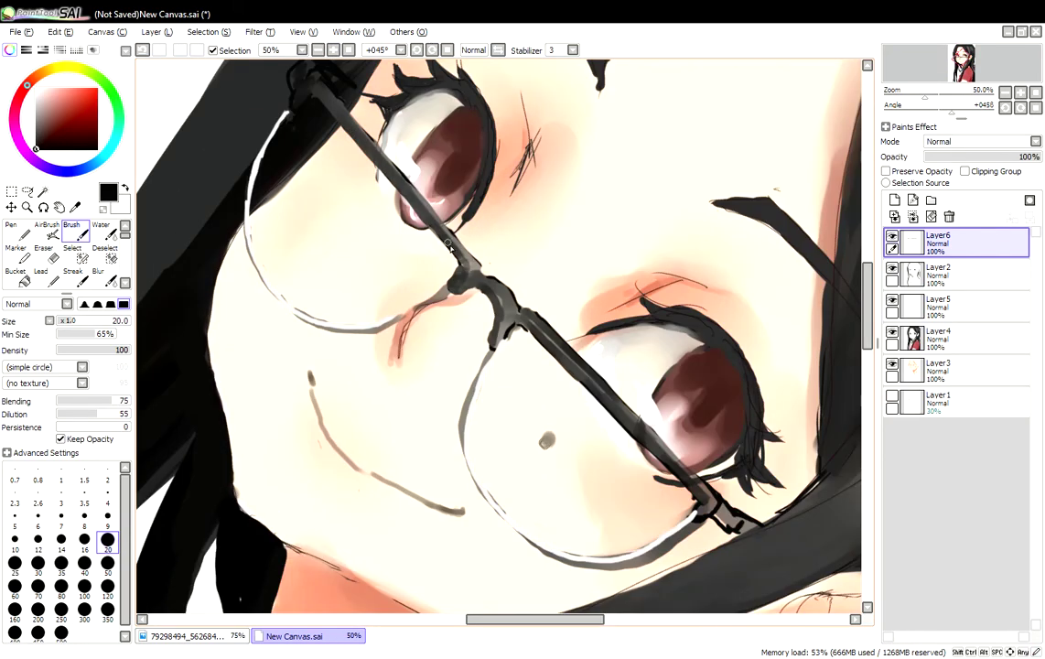
pyautogui.moveTo(494, 288); pyautogui.dragTo(636, 454)
# - Strengthen the black edges of the glasses' bridge, top bar and hinge with a size 20 pen
pyautogui.click(107, 515)
pyautogui.click(36, 87)
pyautogui.moveTo(327, 100)
pyautogui.mouseDown()
pyautogui.moveTo(453, 276)
pyautogui.moveTo(648, 450)
pyautogui.mouseUp()
pyautogui.press('e')
pyautogui.press('n')
pyautogui.moveTo(558, 336); pyautogui.dragTo(644, 442)
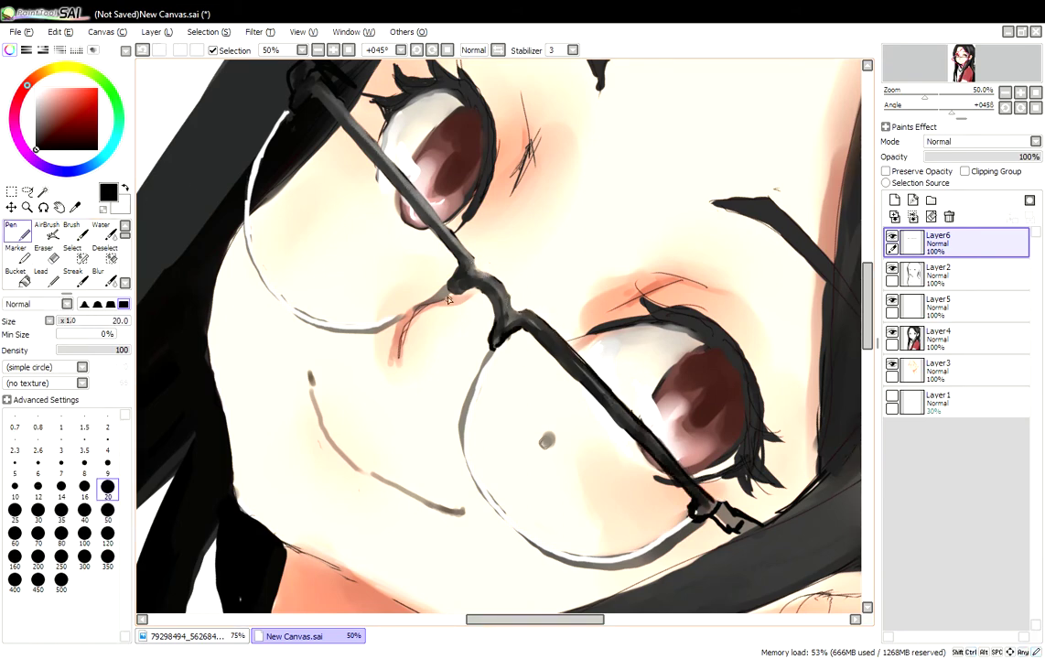
# - Paint soft white reflections inside the lenses on Layer6 with the Water brush at sizes 120 and 20
pyautogui.press('Home')
pyautogui.hotkey('ctrl', '-')
pyautogui.hotkey('ctrl', '+')
pyautogui.press('e')
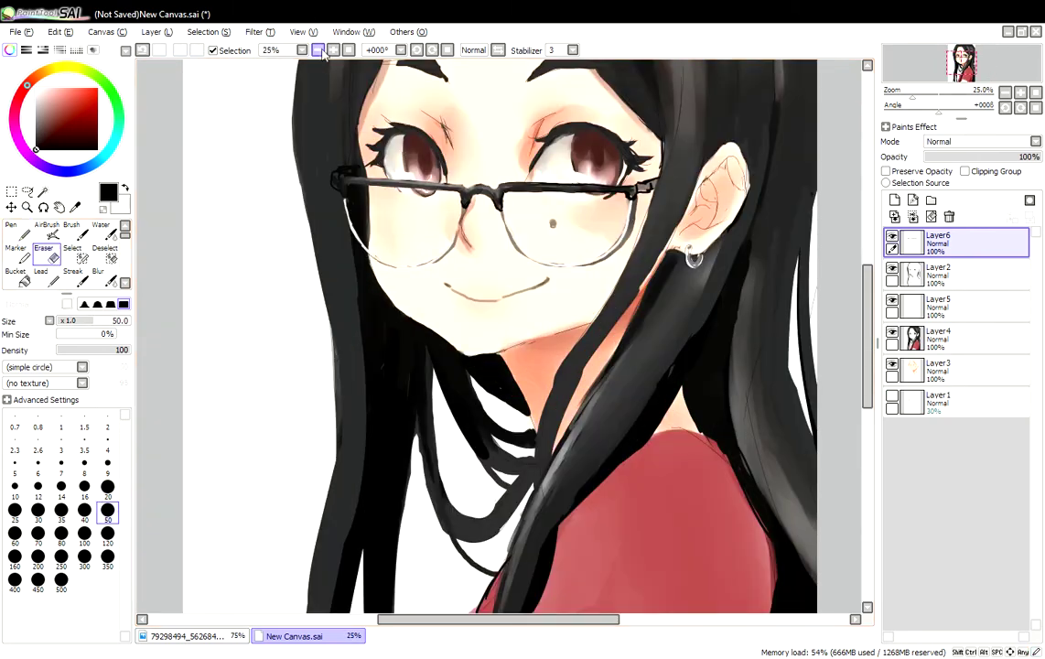
pyautogui.press('w')
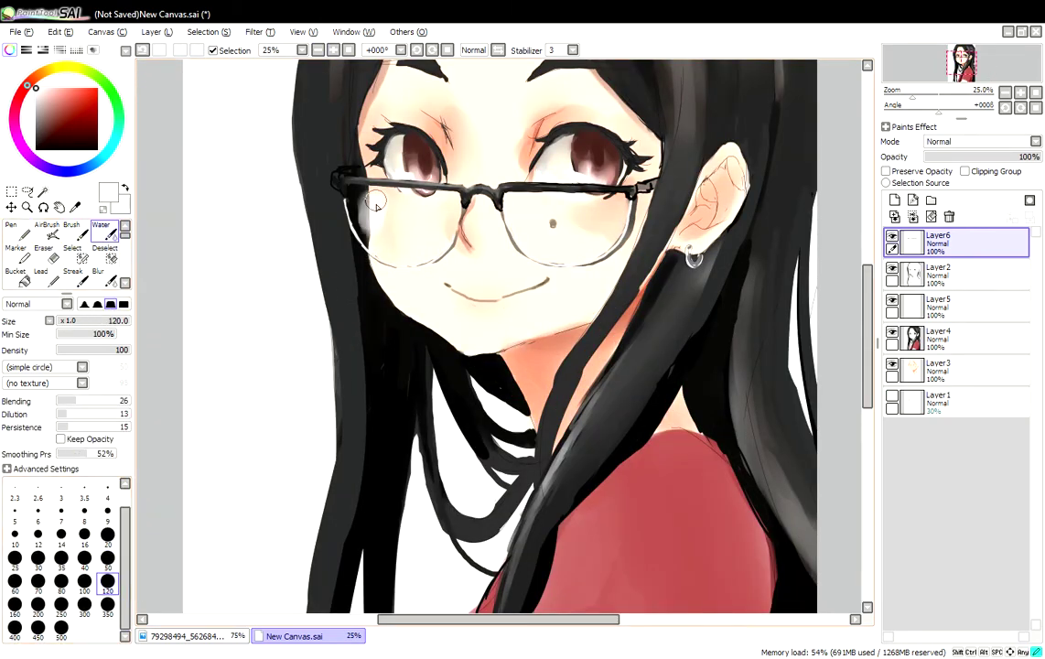
pyautogui.click(107, 534)
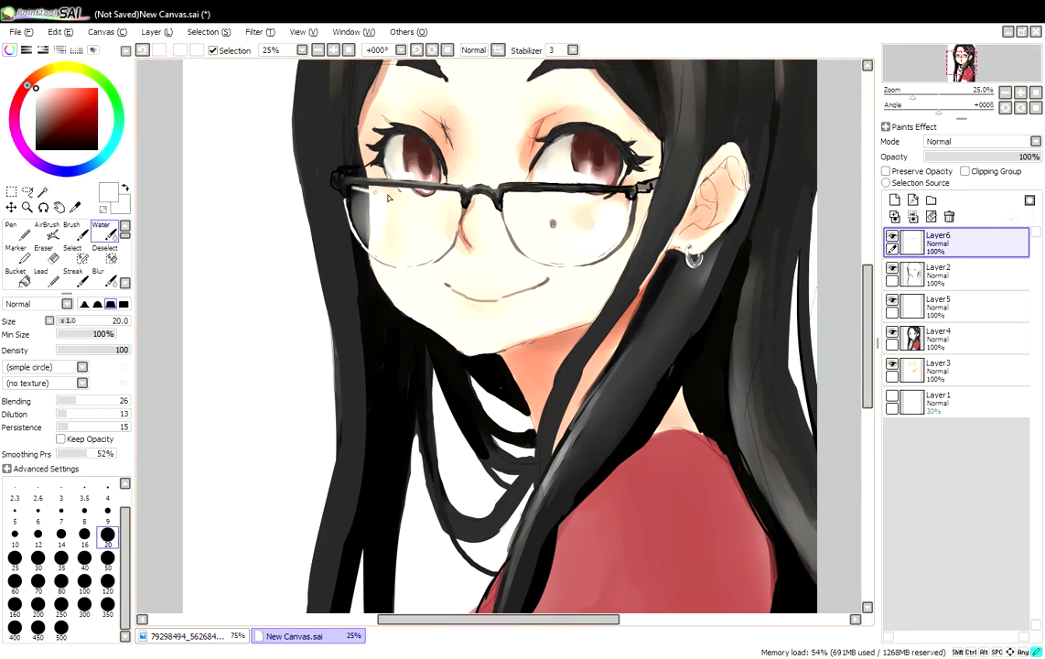
# - Try to darken the hair seen through the lens with black on Layer4 using a size 20 Water brush
pyautogui.keyDown('ctrl'); pyautogui.keyDown('shift'); pyautogui.click(363, 224); pyautogui.keyUp('shift'); pyautogui.keyUp('ctrl')
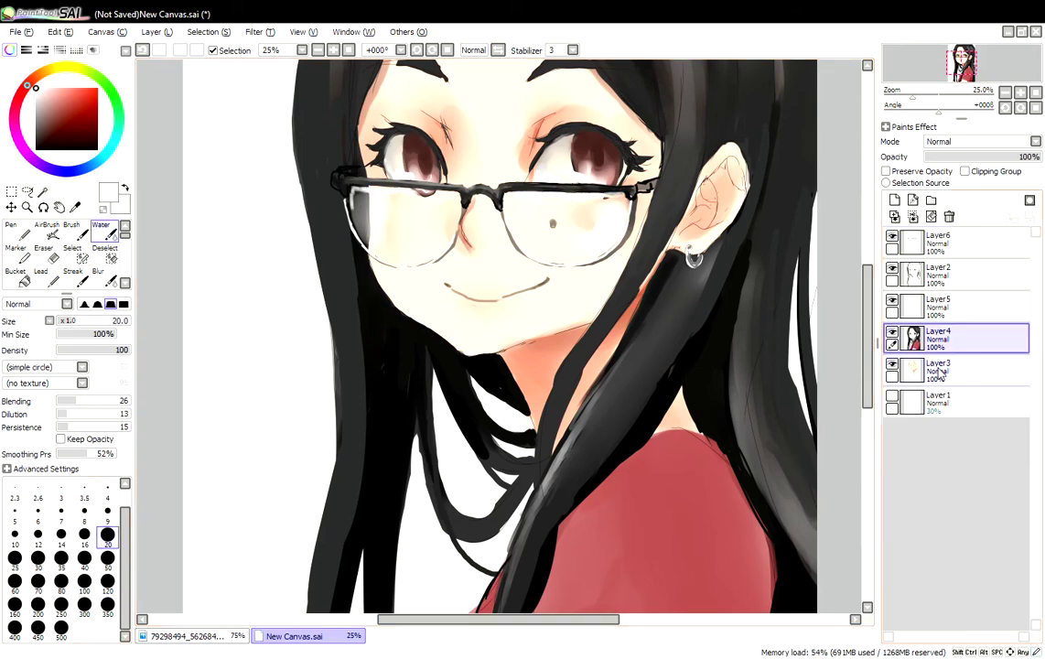
pyautogui.keyDown('alt'); pyautogui.click(370, 195); pyautogui.keyUp('alt')
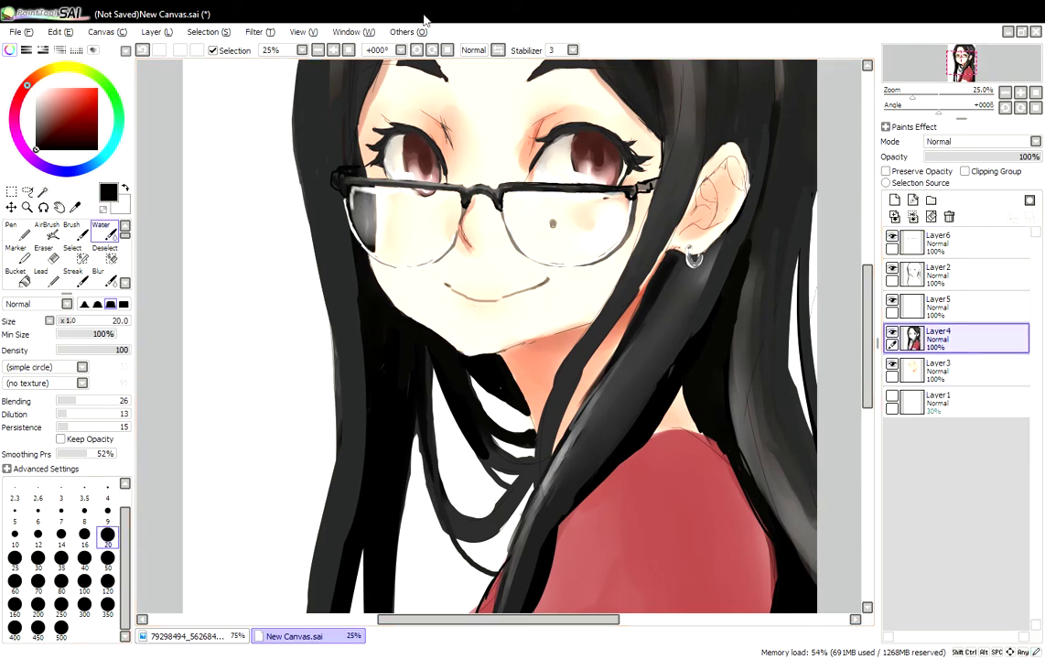
pyautogui.press('-')
# - Shade the inner ear and neck in salmon red on Layer3 with a size 50 Brush
pyautogui.click(334, 50)
pyautogui.keyDown('alt'); pyautogui.click(711, 183); pyautogui.keyUp('alt')
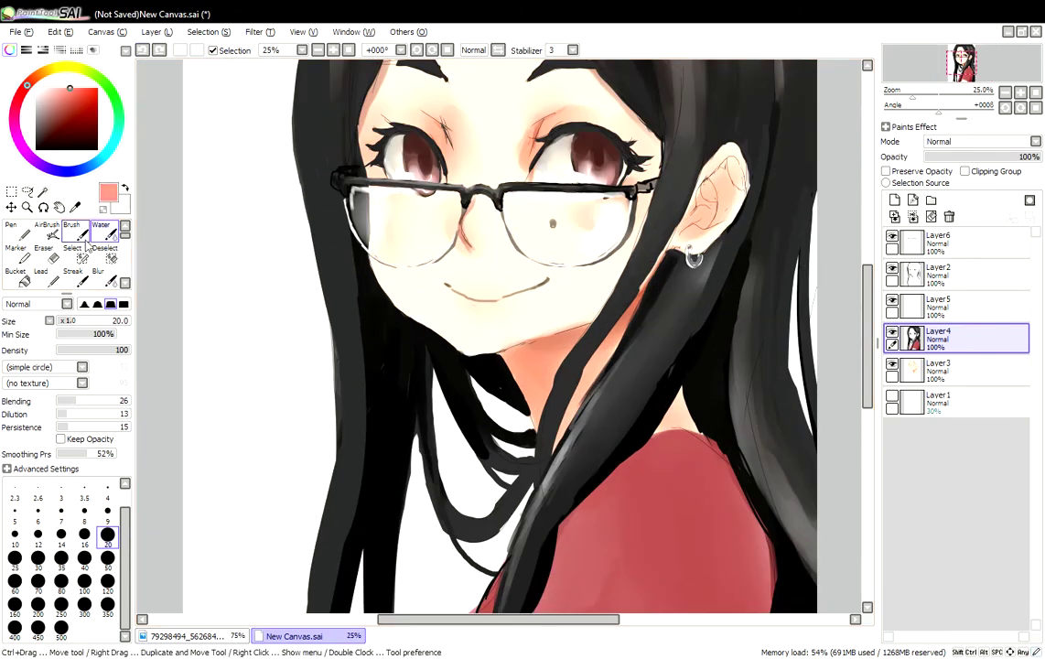
pyautogui.press('b')
pyautogui.keyDown('ctrl'); pyautogui.keyDown('shift'); pyautogui.click(711, 183); pyautogui.keyUp('shift'); pyautogui.keyUp('ctrl')
pyautogui.click(108, 562)
pyautogui.click(84, 88)
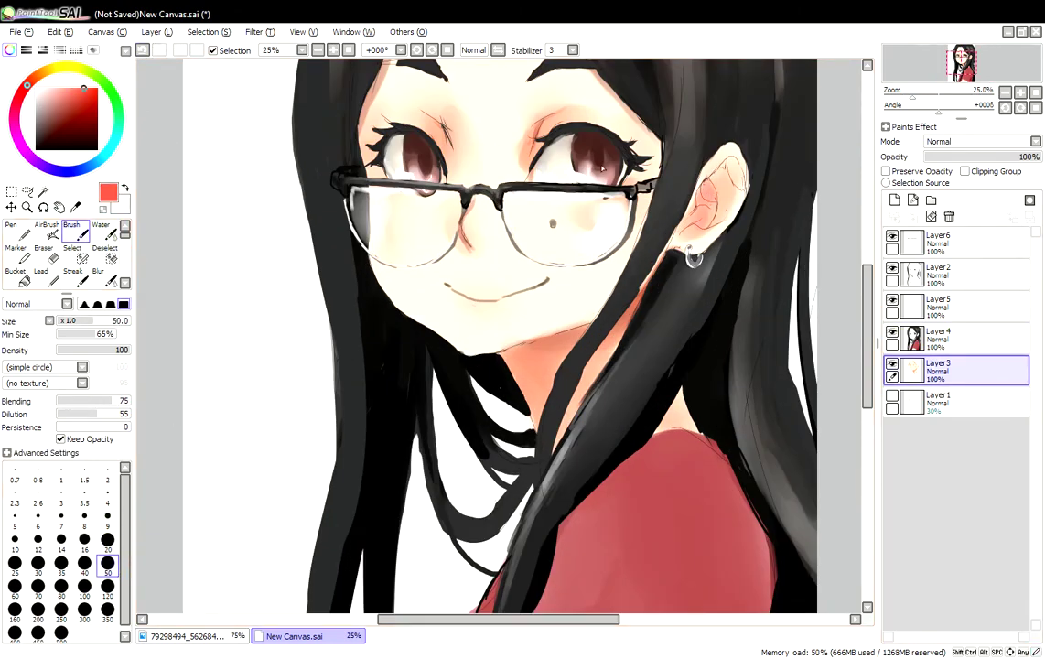
pyautogui.moveTo(725, 169); pyautogui.dragTo(718, 210)
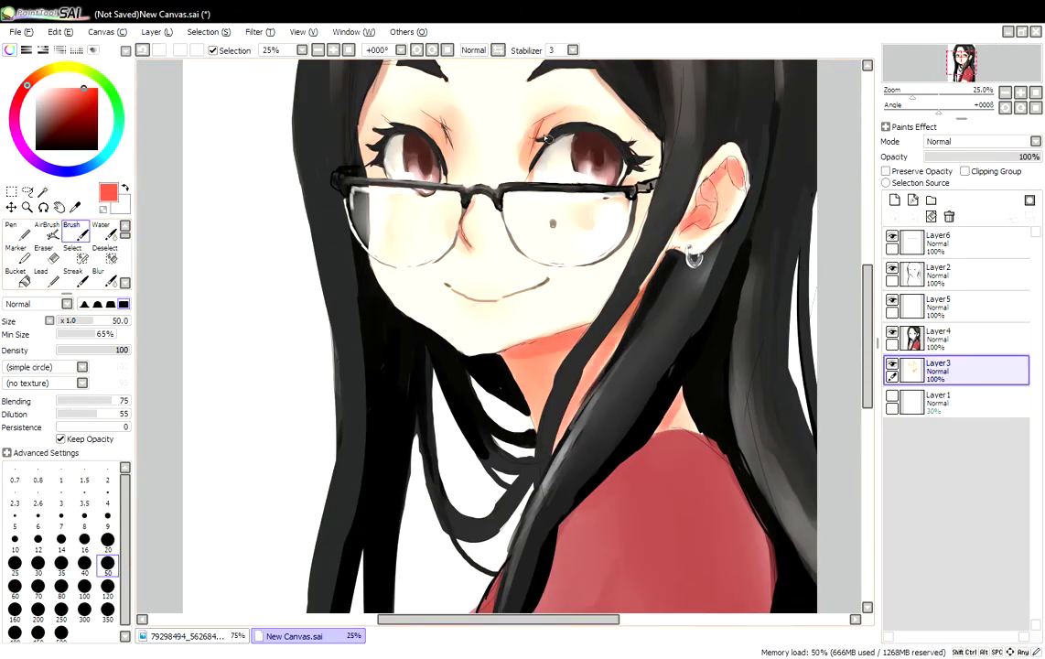
# - Trim the outer edge of the hair beside the glasses on Layer4 with a size 120 eraser
pyautogui.press('-')
pyautogui.press('+')
pyautogui.press('-')
pyautogui.press('e')
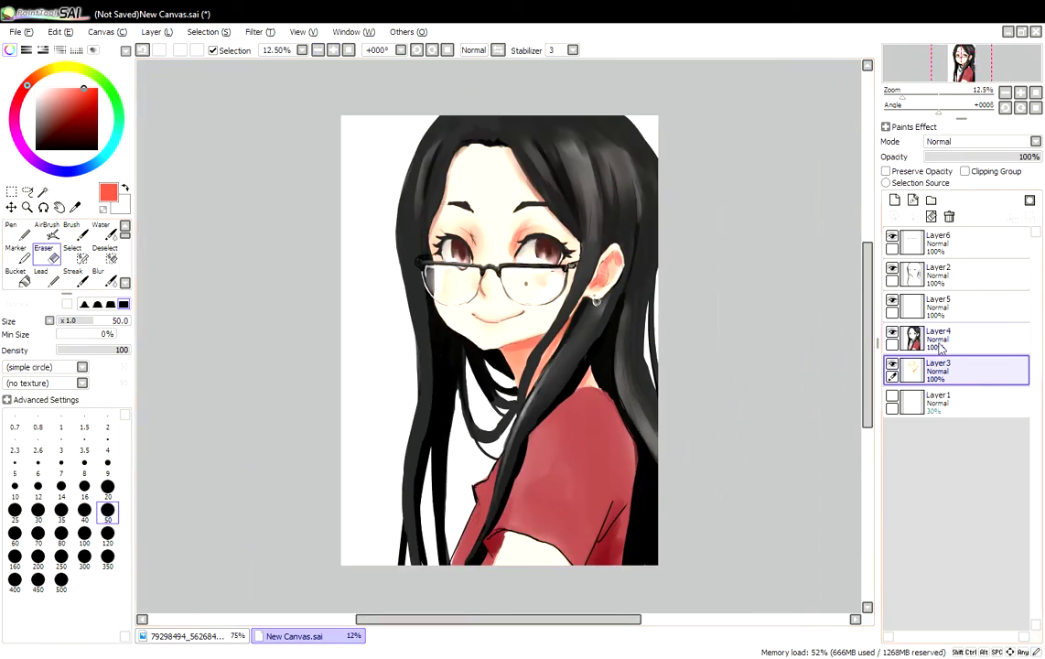
pyautogui.keyDown('ctrl'); pyautogui.keyDown('shift'); pyautogui.click(401, 303); pyautogui.keyUp('shift'); pyautogui.keyUp('ctrl')
pyautogui.keyDown('ctrl'); pyautogui.keyDown('shift'); pyautogui.click(399, 275); pyautogui.keyUp('shift'); pyautogui.keyUp('ctrl')
pyautogui.keyDown('ctrl'); pyautogui.keyDown('shift'); pyautogui.click(397, 257); pyautogui.keyUp('shift'); pyautogui.keyUp('ctrl')
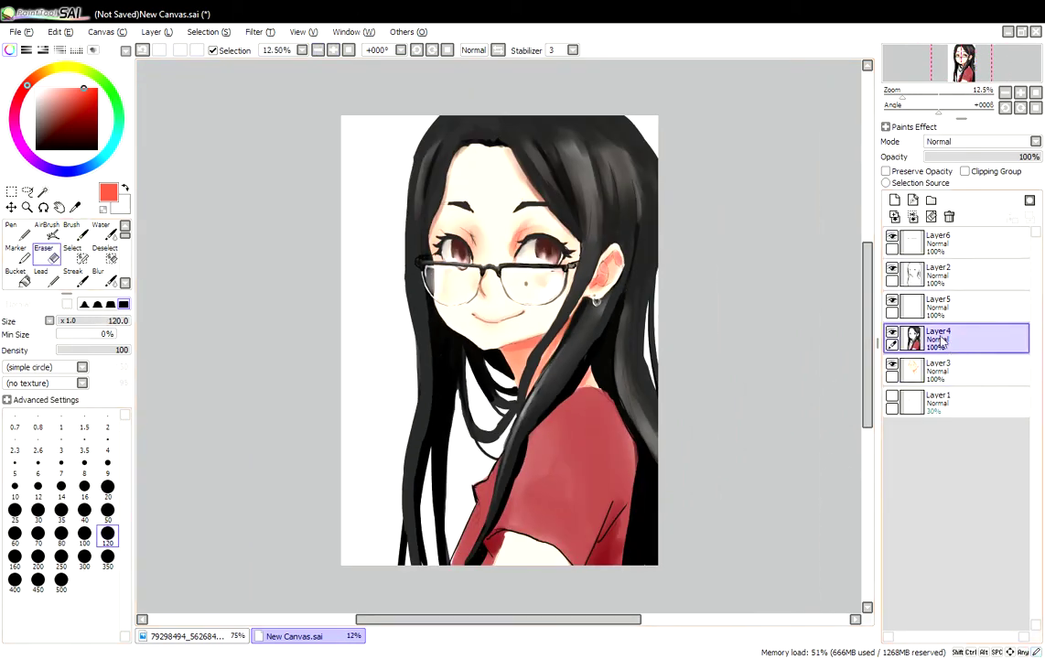
# - Draw thin loose black strands along the outer side of the long hair on Layer4 with a size 20 Pen
pyautogui.scroll(1, 820, 280)
pyautogui.press('n')
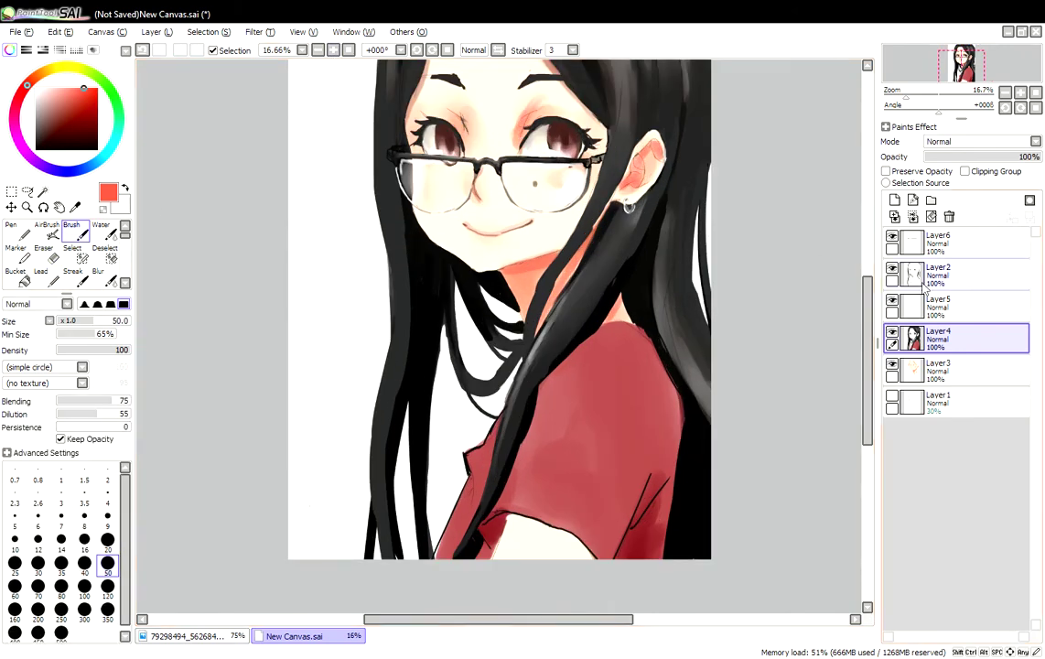
pyautogui.keyDown('alt'); pyautogui.click(436, 348); pyautogui.keyUp('alt')
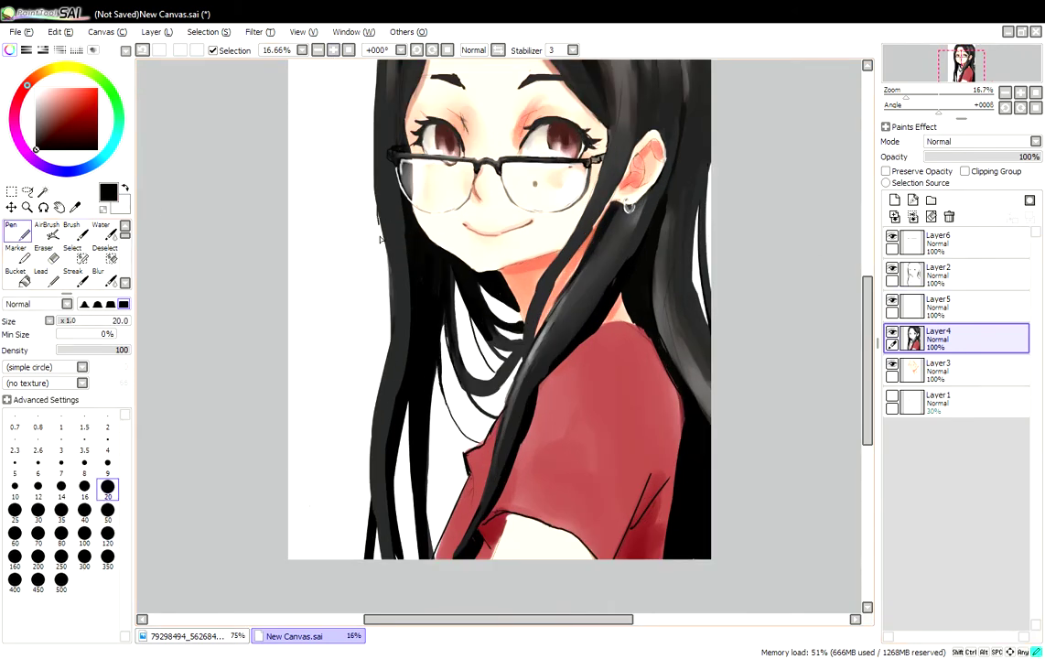
pyautogui.moveTo(368, 226); pyautogui.dragTo(366, 485)
pyautogui.moveTo(378, 210); pyautogui.dragTo(364, 489)
pyautogui.scroll(-1, 610, 274)
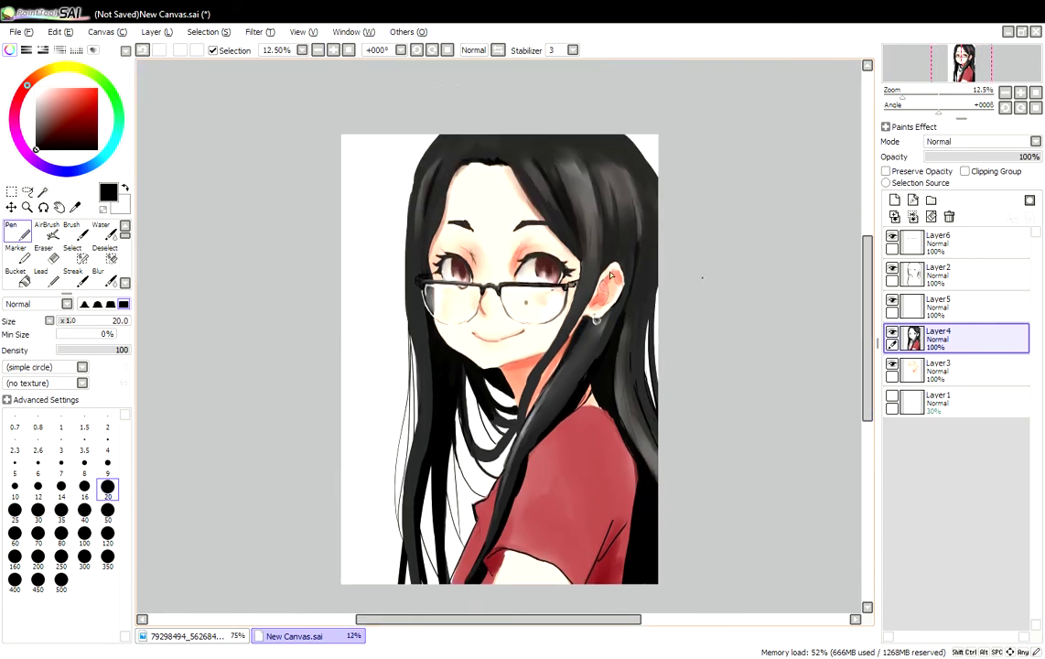
pyautogui.moveTo(404, 316); pyautogui.dragTo(395, 467)
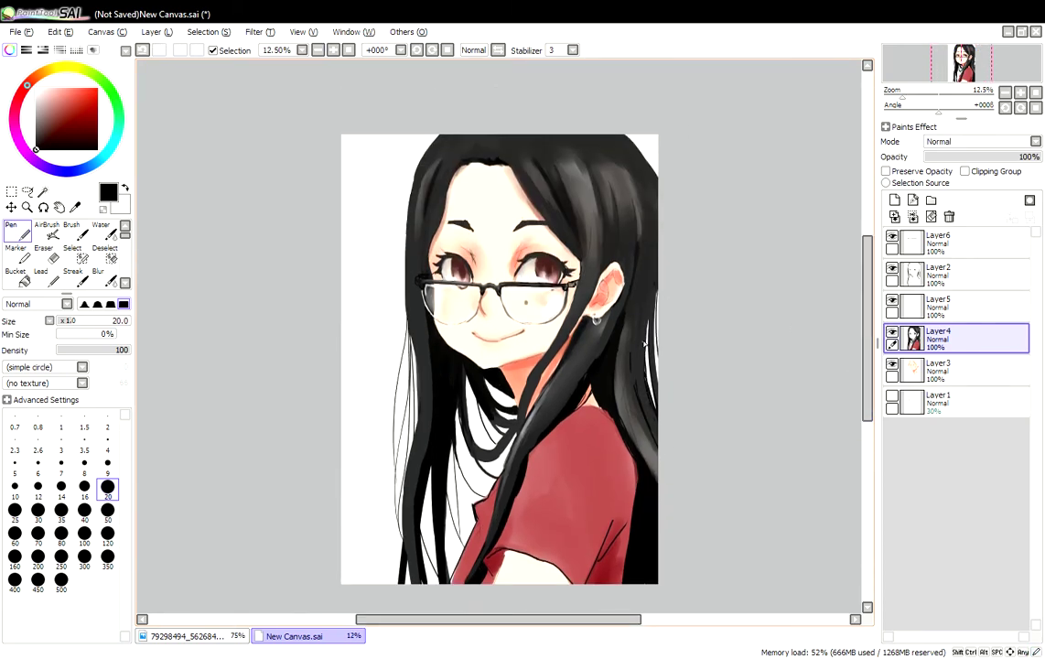
# - Paint white reflections in both irises on Layer2 with a size 50 Brush at blending 23
pyautogui.scroll(1, 766, 247)
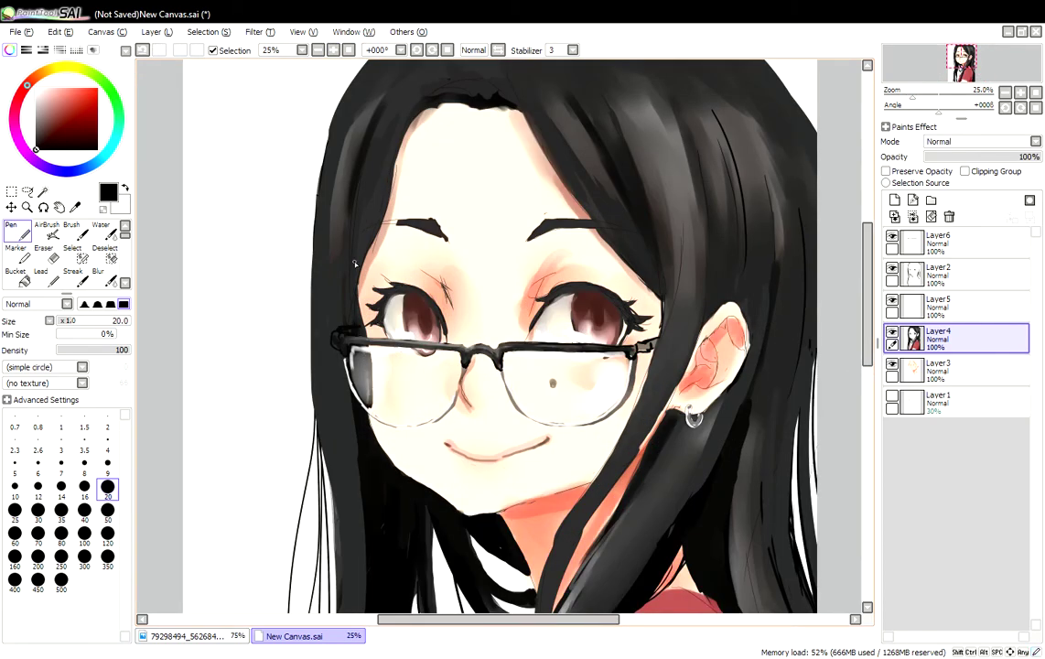
pyautogui.keyDown('alt'); pyautogui.click(316, 265); pyautogui.keyUp('alt')
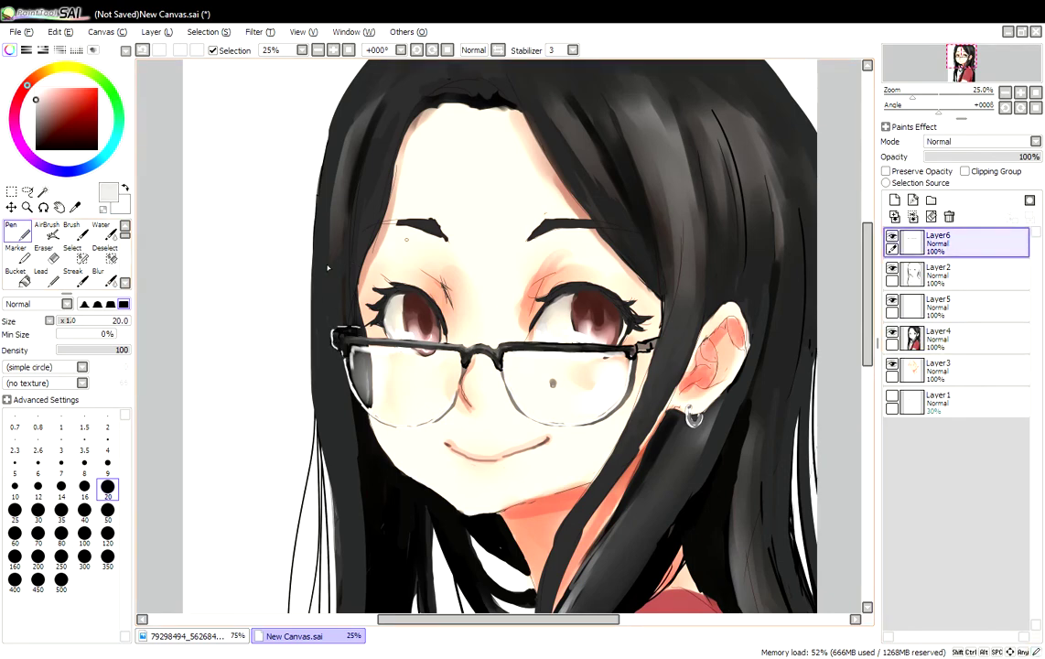
pyautogui.keyDown('ctrl'); pyautogui.click(328, 267); pyautogui.keyUp('ctrl')
pyautogui.press('b')
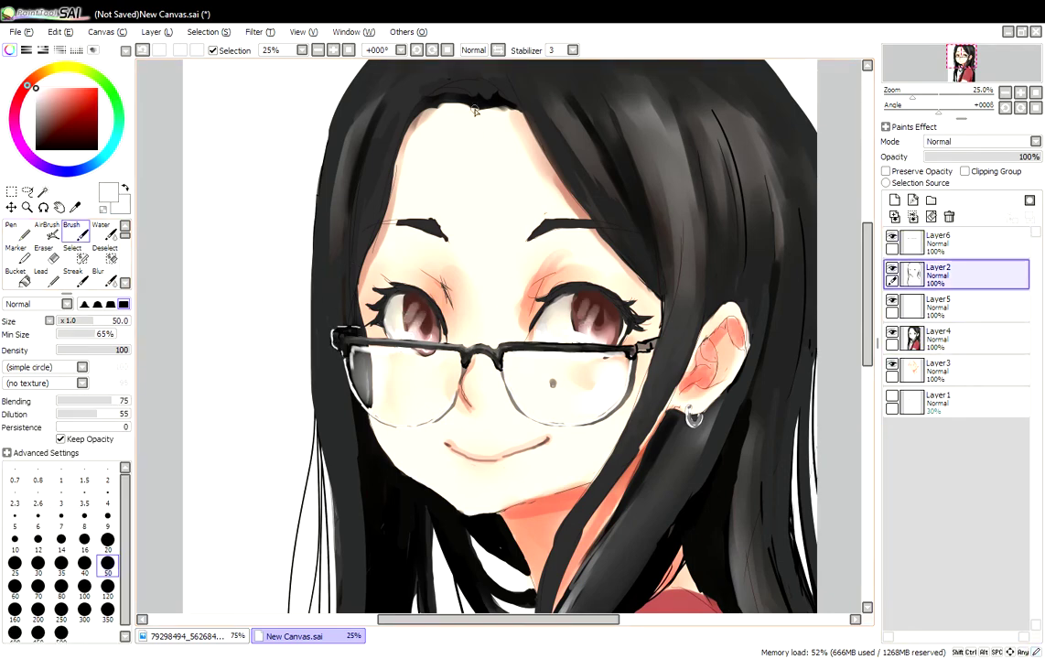
pyautogui.click(37, 149)
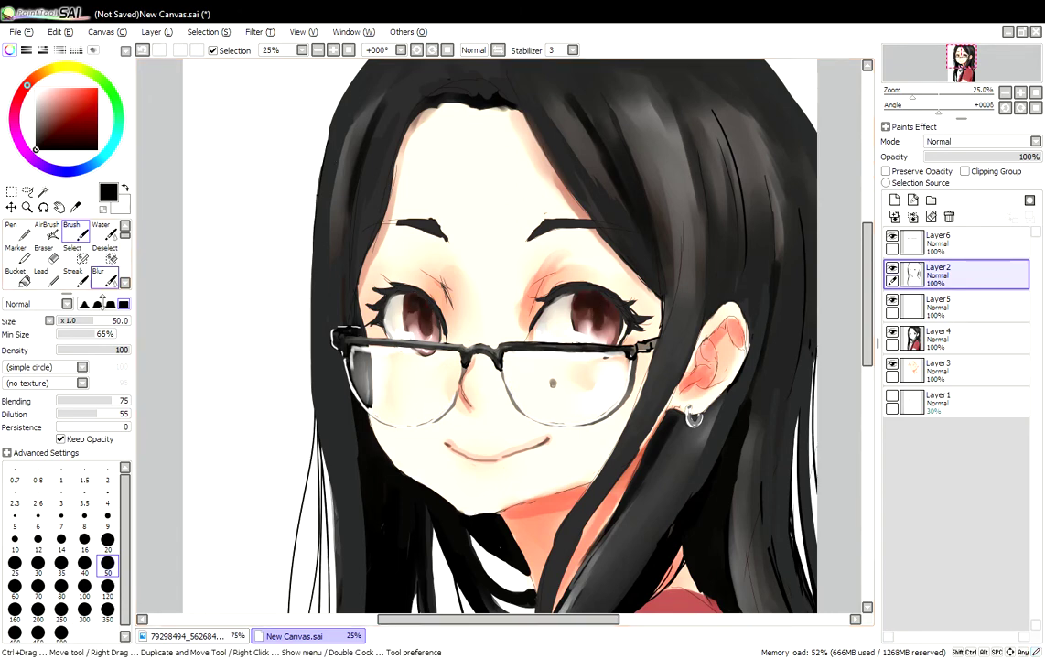
pyautogui.press('x')
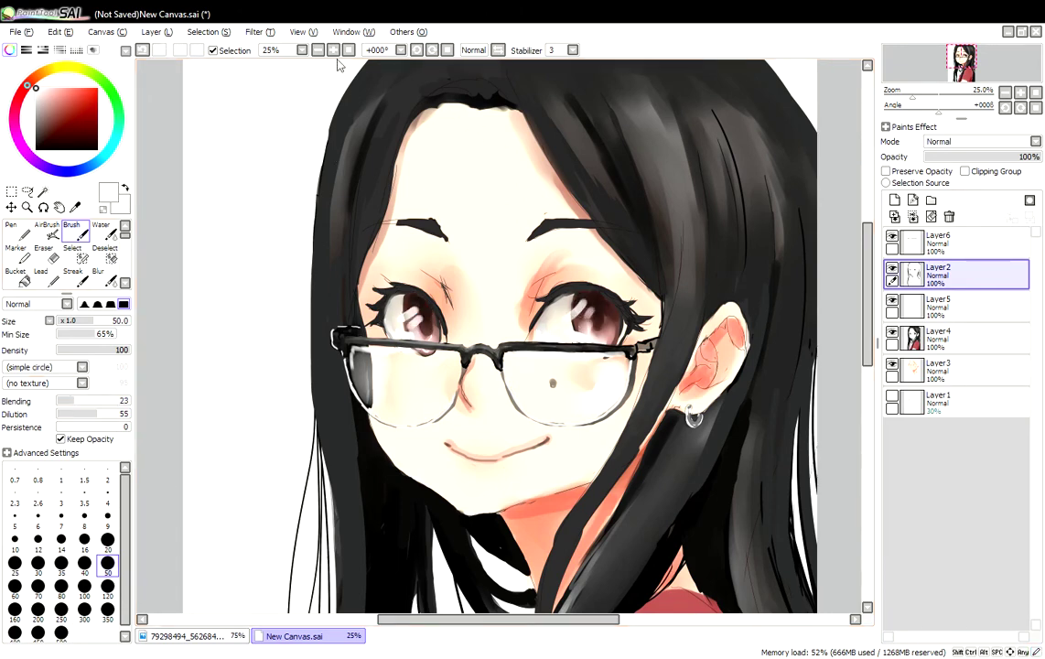
# - Shade the shirt's sleeve and folds in dark red on a new Layer7 at 49% opacity with a size 120 Pen
pyautogui.scroll(-2, 229, 101)
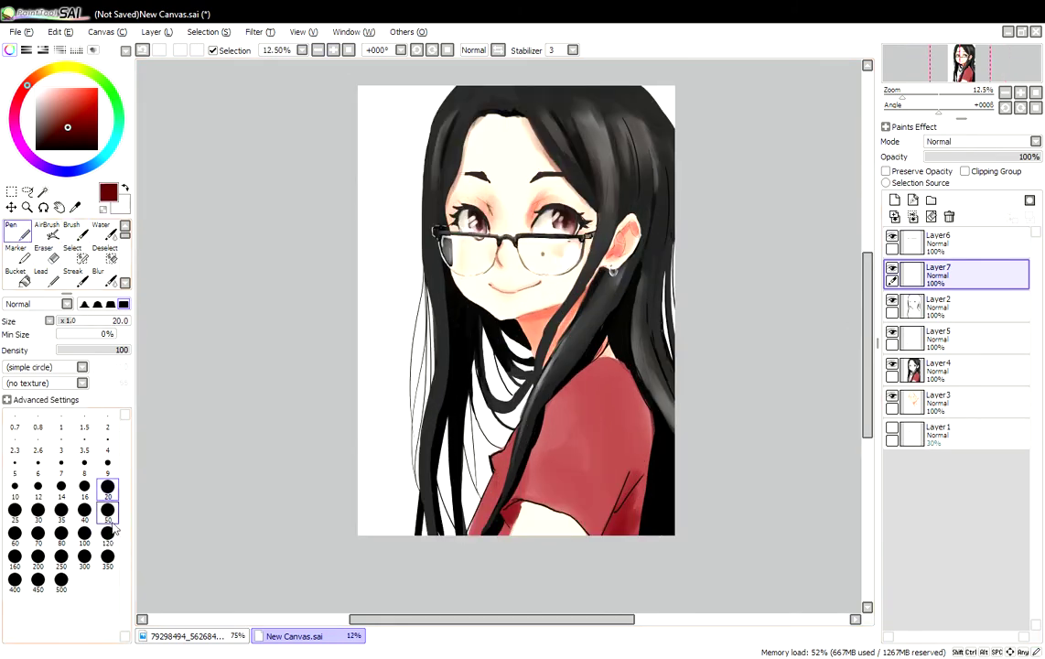
pyautogui.moveTo(549, 403)
pyautogui.mouseDown()
pyautogui.moveTo(563, 475)
pyautogui.moveTo(503, 529)
pyautogui.mouseUp()
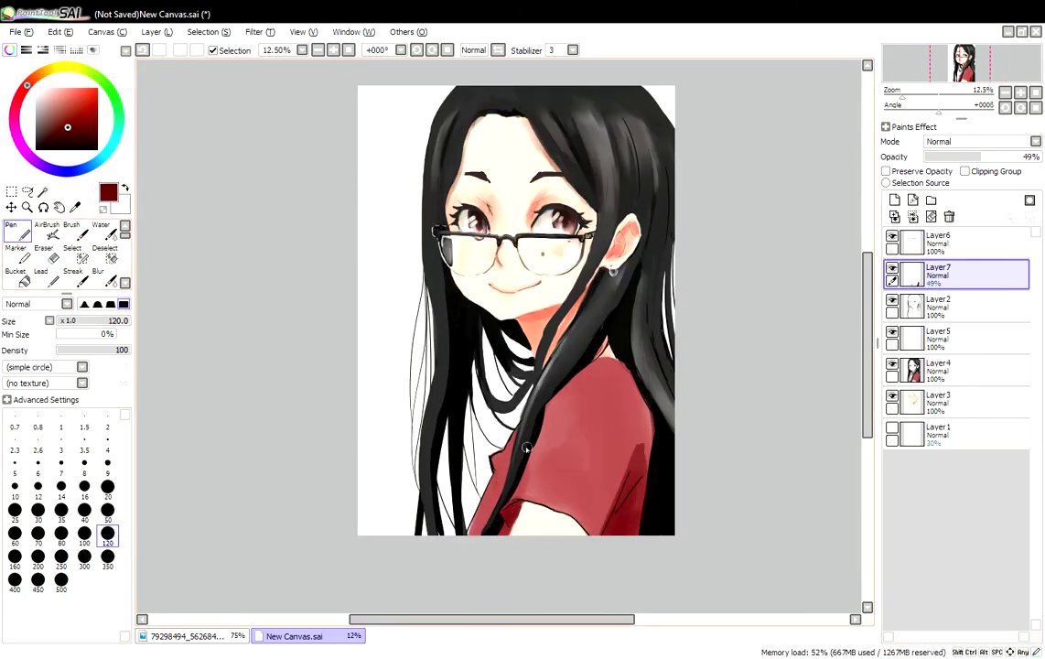
# - Shade the arm under the sleeve edge in light salmon on Layer3 with a size 120 Pen
pyautogui.click(938, 400)
pyautogui.click(69, 88)
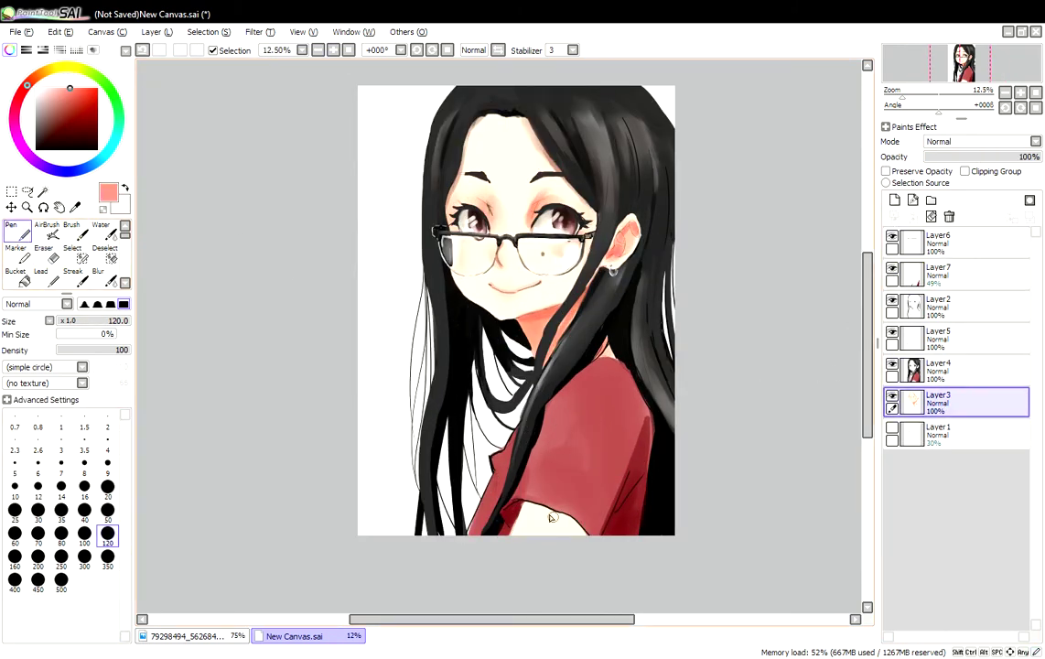
pyautogui.click(951, 273)
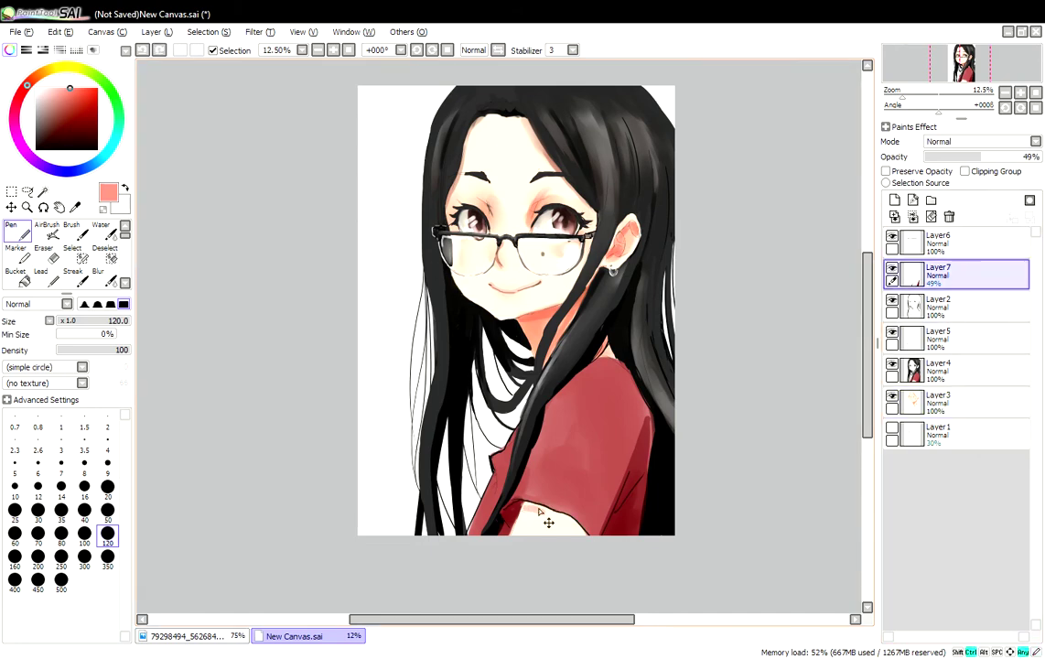
pyautogui.moveTo(868, 366); pyautogui.dragTo(868, 351)
pyautogui.click(952, 402)
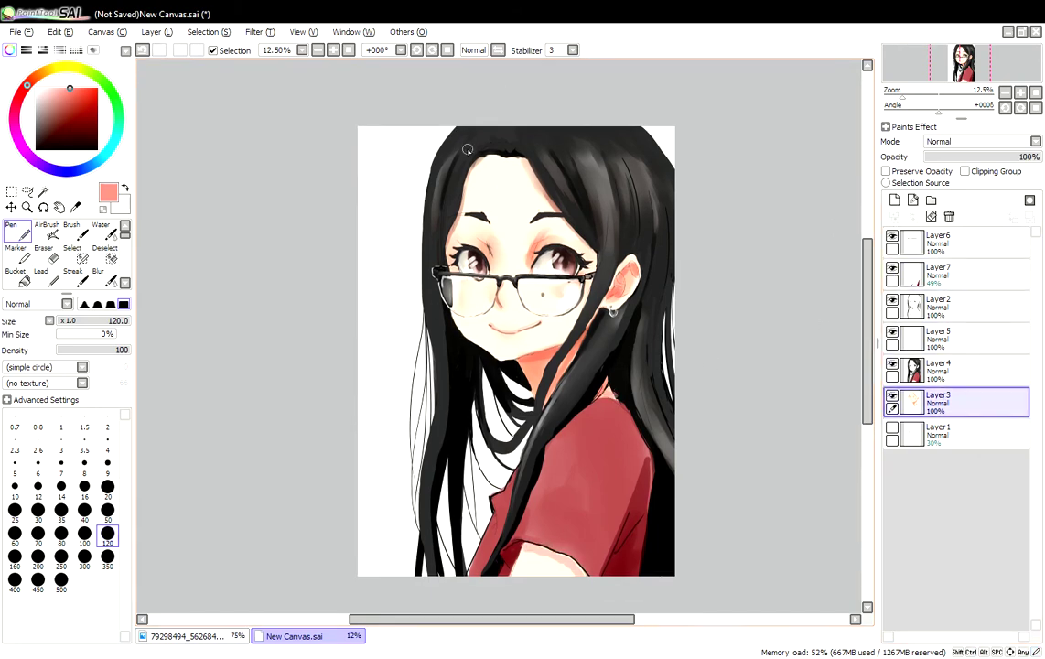
# - Reshape the fringe into a centre parting over the forehead on Layer4 with a size 120 dark Pen, blending it with the Water brush
pyautogui.keyDown('alt'); pyautogui.click(535, 210); pyautogui.keyUp('alt')
pyautogui.keyDown('ctrl'); pyautogui.keyDown('alt'); pyautogui.click(403, 196); pyautogui.keyUp('alt'); pyautogui.keyUp('ctrl')
pyautogui.press('w')
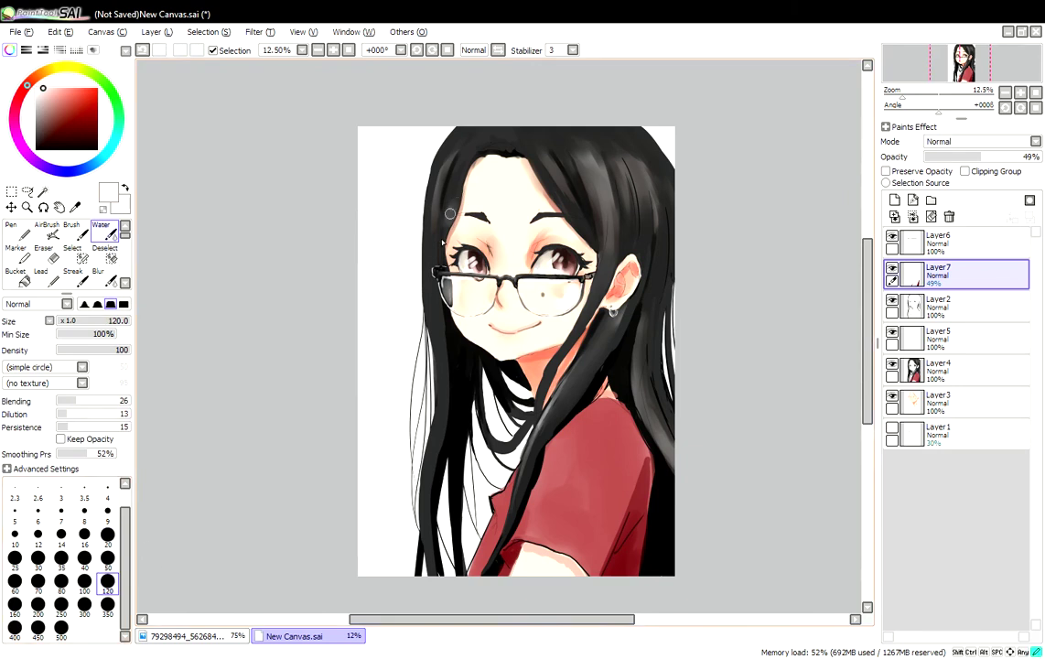
pyautogui.keyDown('ctrl'); pyautogui.keyDown('alt'); pyautogui.click(402, 148); pyautogui.keyUp('alt'); pyautogui.keyUp('ctrl')
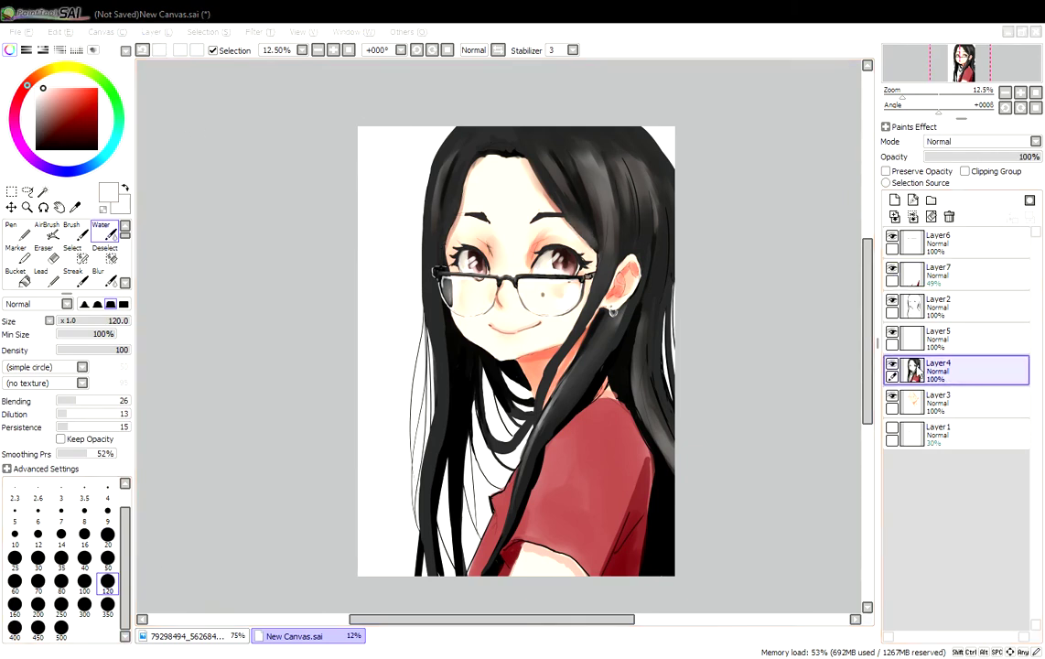
pyautogui.click(16, 230)
pyautogui.moveTo(440, 139); pyautogui.dragTo(408, 179)
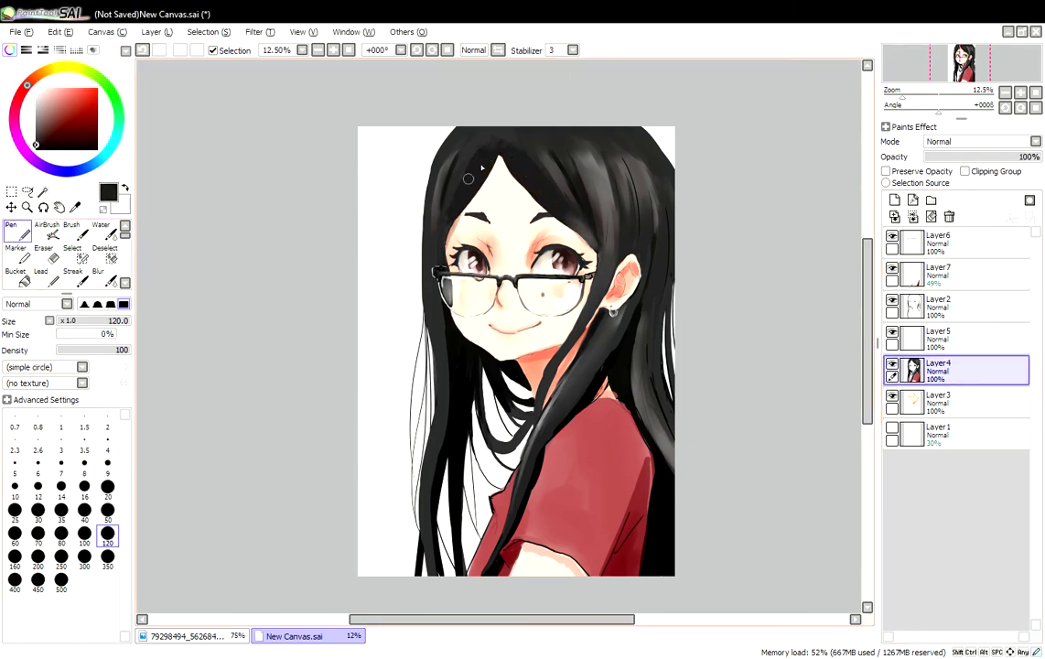
pyautogui.moveTo(499, 146); pyautogui.dragTo(513, 181)
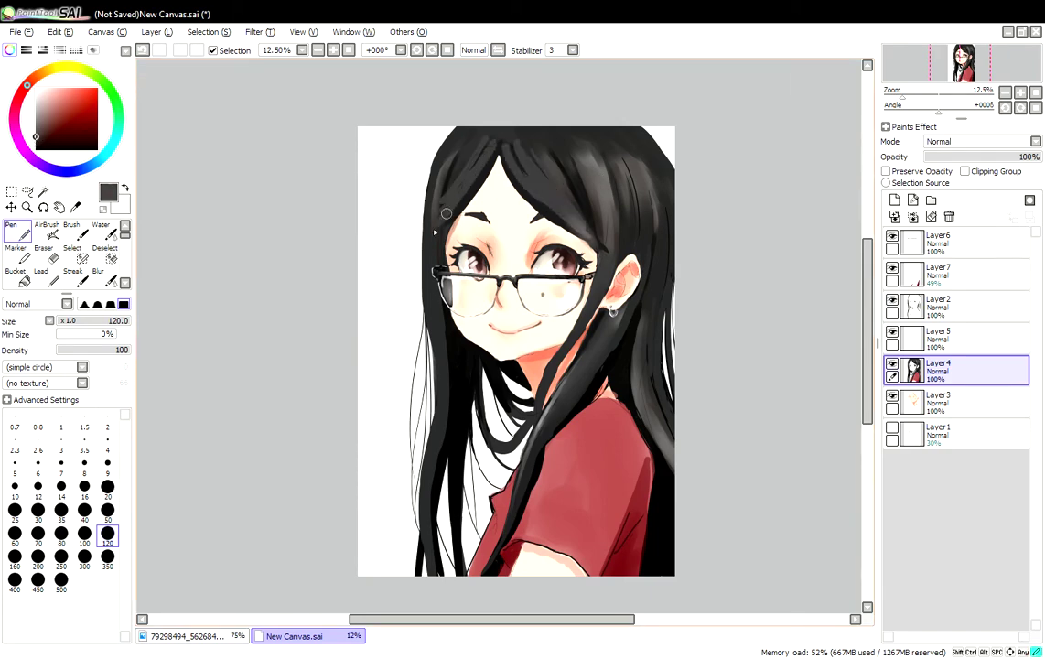
pyautogui.click(101, 229)
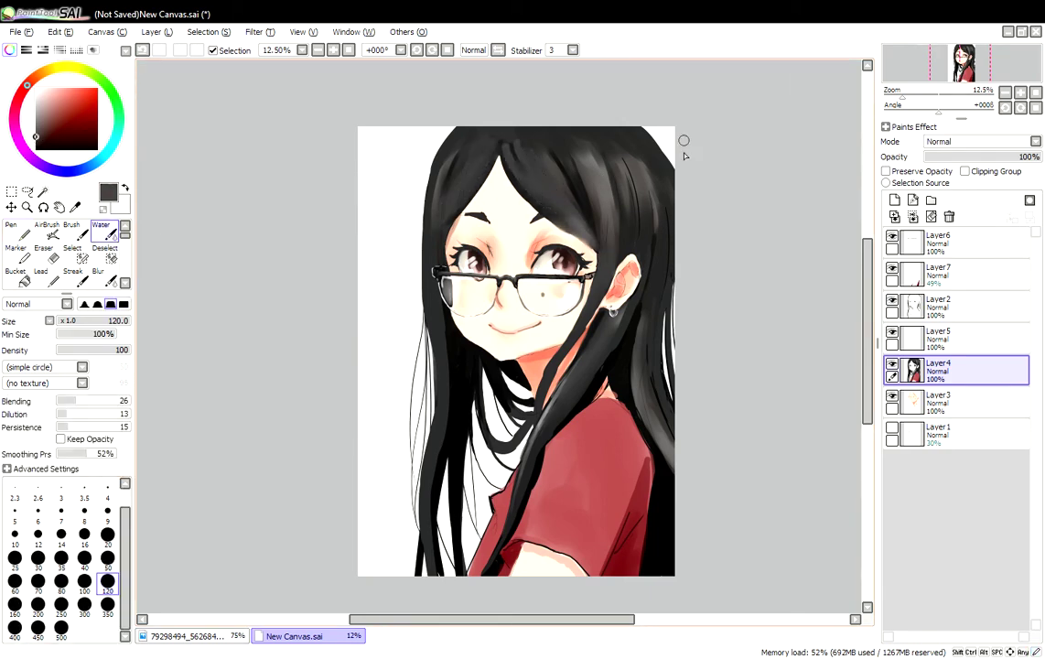
# - Soften the reflection inside the glasses with white on Layer7 using a size 50 Brush
pyautogui.keyDown('ctrl'); pyautogui.keyDown('alt'); pyautogui.click(485, 500); pyautogui.keyUp('alt'); pyautogui.keyUp('ctrl')
pyautogui.keyDown('alt'); pyautogui.click(505, 510); pyautogui.keyUp('alt')
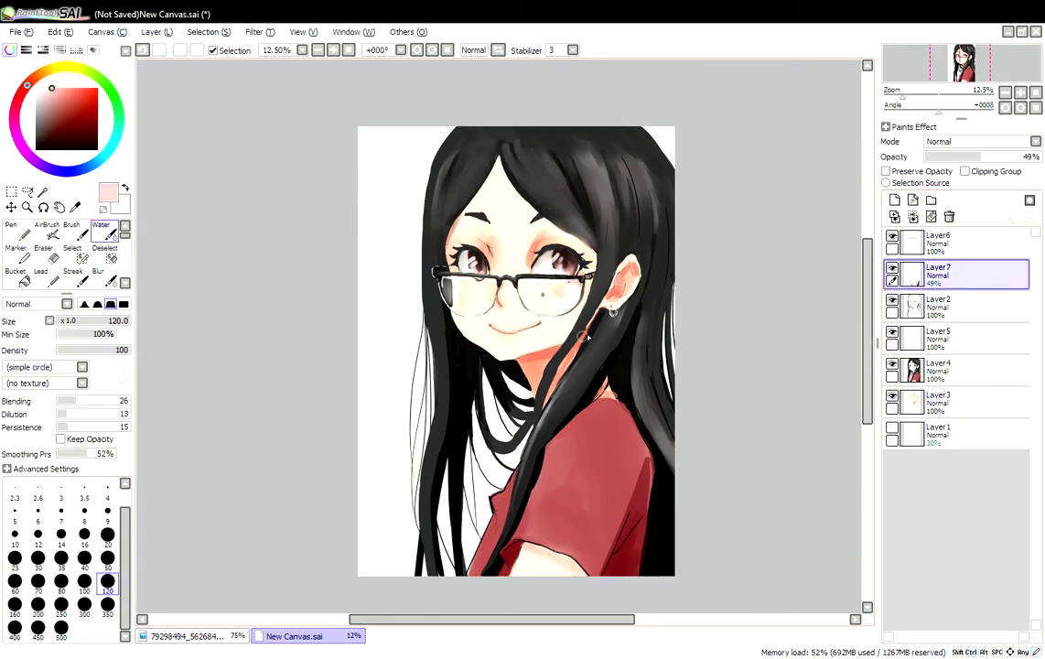
pyautogui.scroll(3, 512, 256)
pyautogui.click(71, 229)
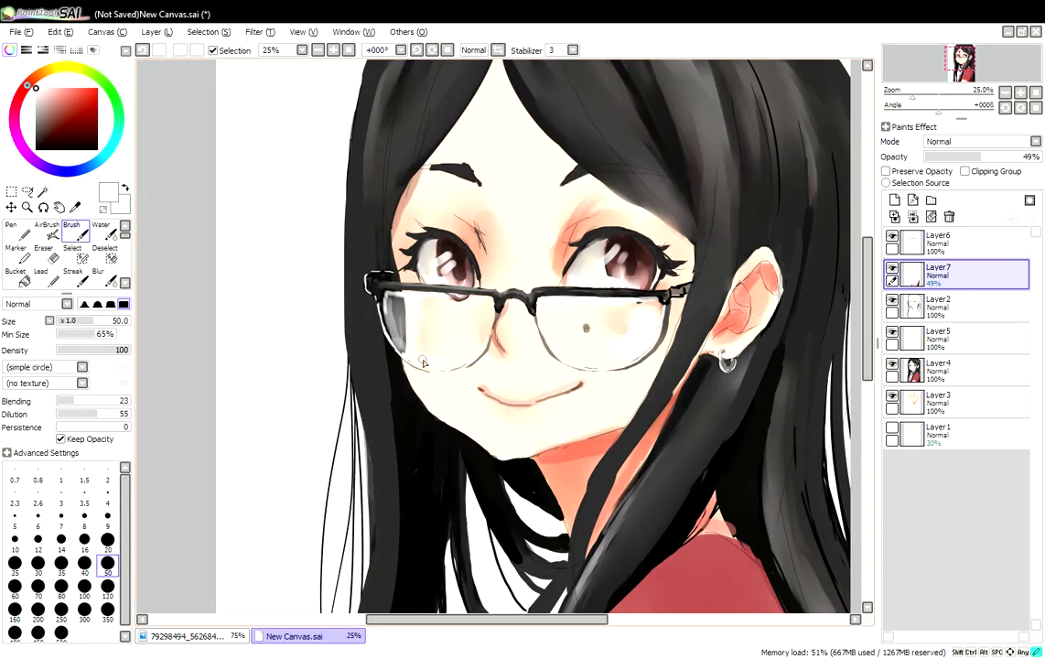
# - Fill Layer1 with dark grey as a background, set its opacity to 10%, and compare with the reference image
pyautogui.scroll(-4, 550, 335)
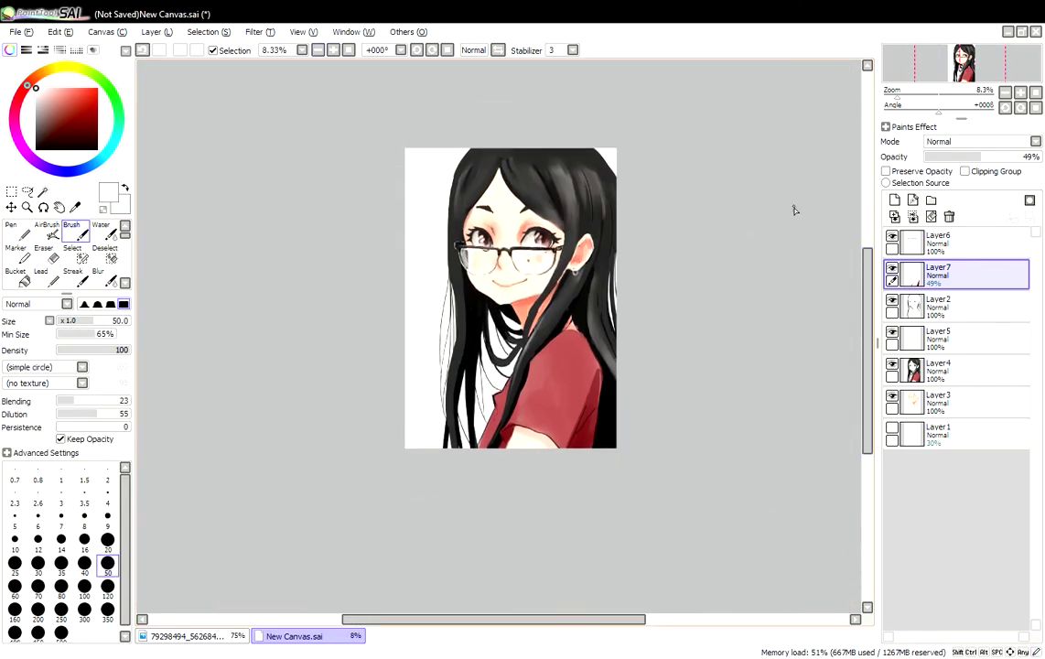
pyautogui.click(208, 640)
pyautogui.click(293, 636)
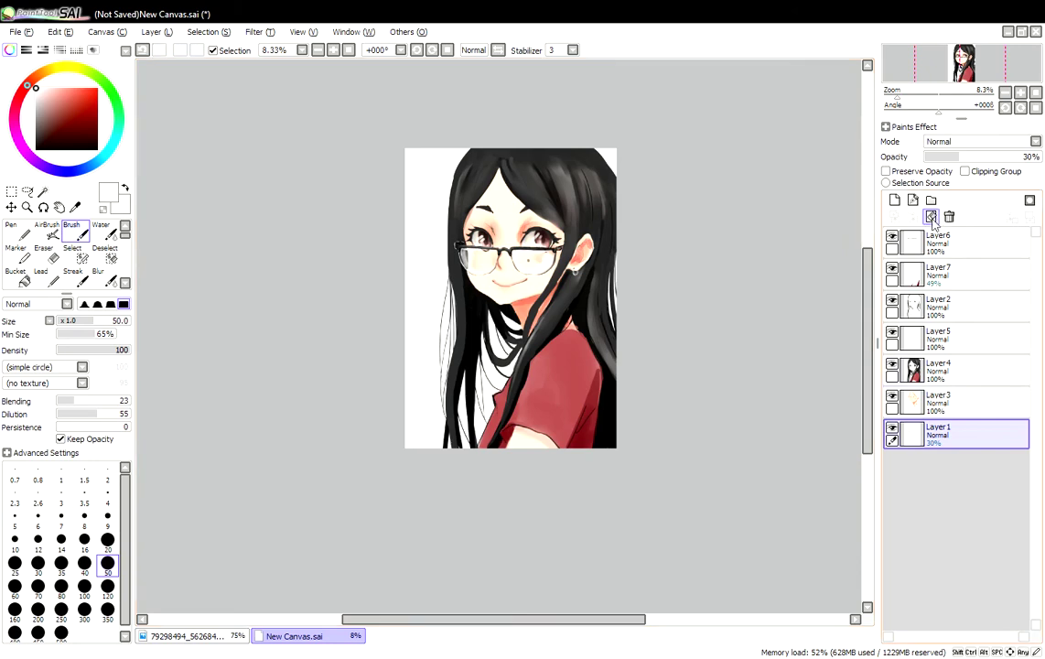
pyautogui.click(15, 276)
pyautogui.click(419, 183)
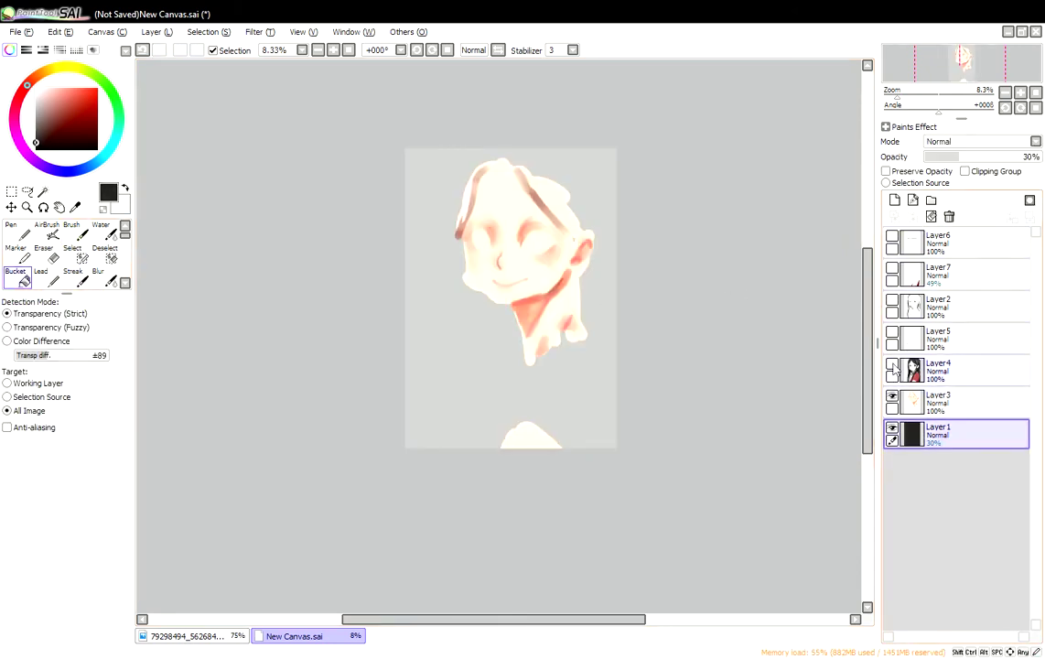
pyautogui.click(892, 237)
pyautogui.click(892, 236)
pyautogui.moveTo(958, 156); pyautogui.dragTo(930, 157)
pyautogui.click(188, 636)
pyautogui.click(294, 636)
pyautogui.click(943, 275)
pyautogui.click(894, 199)
pyautogui.scroll(1, 512, 302)
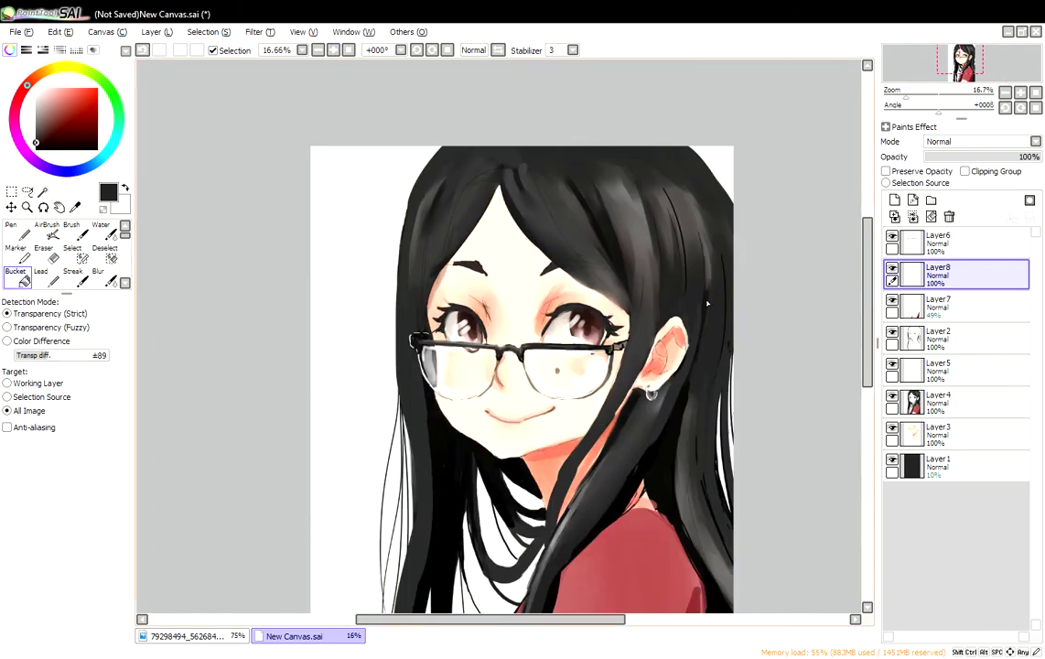
pyautogui.click(943, 243)
pyautogui.click(16, 230)
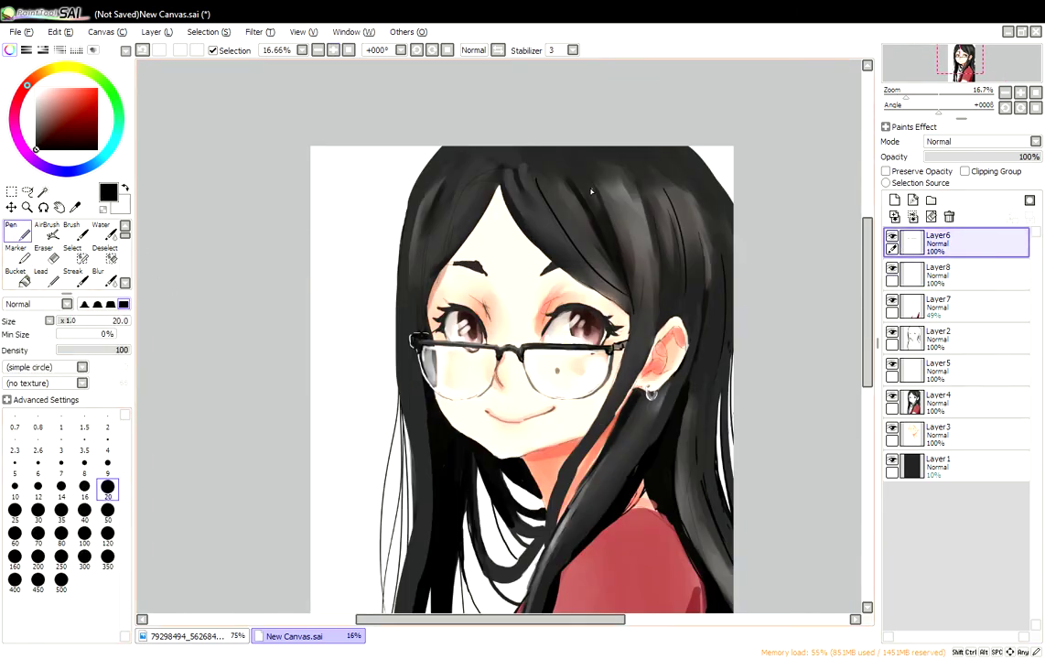
pyautogui.hotkey('ctrl', 'z')
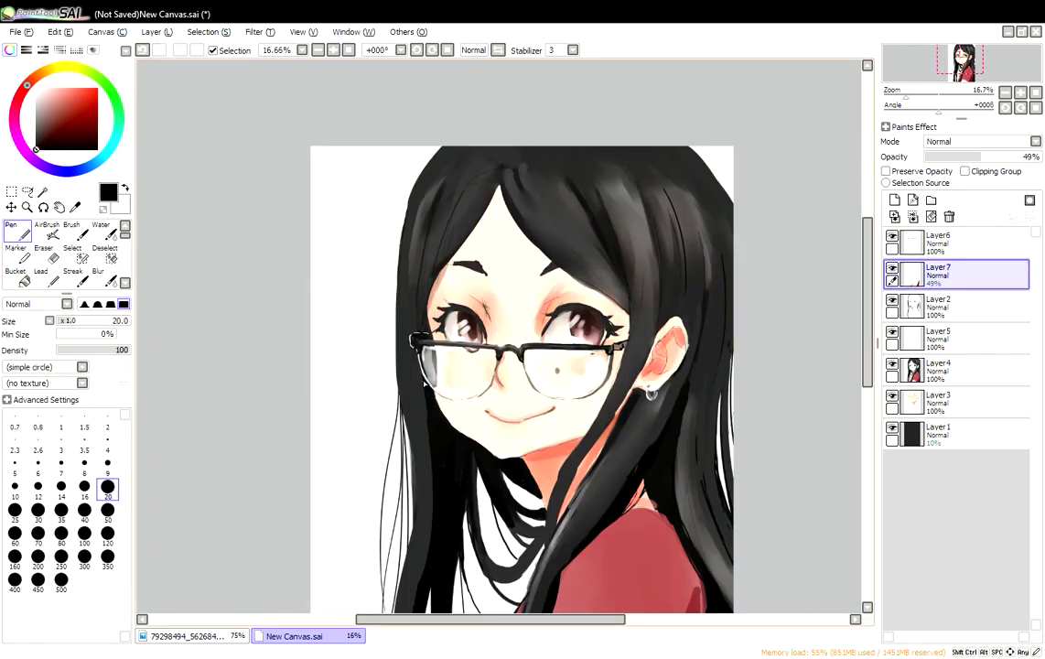
# - Paint broad white highlight patches across the top of the hair on a new Layer8 with a size 120 Brush
pyautogui.scroll(-1, 715, 263)
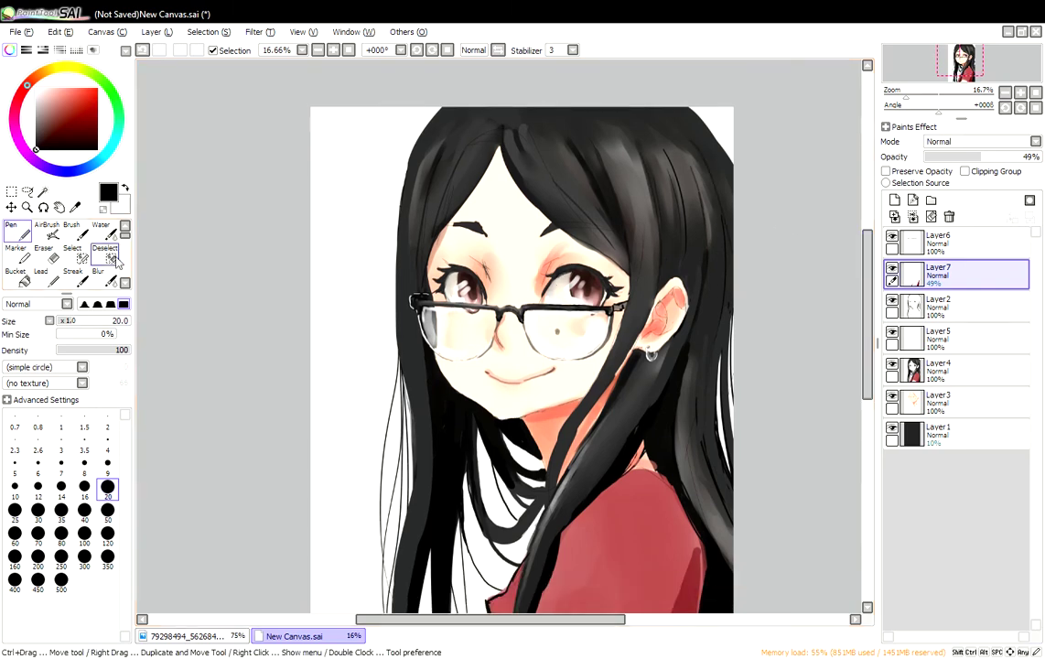
pyautogui.press('e')
pyautogui.click(942, 370)
pyautogui.press('b')
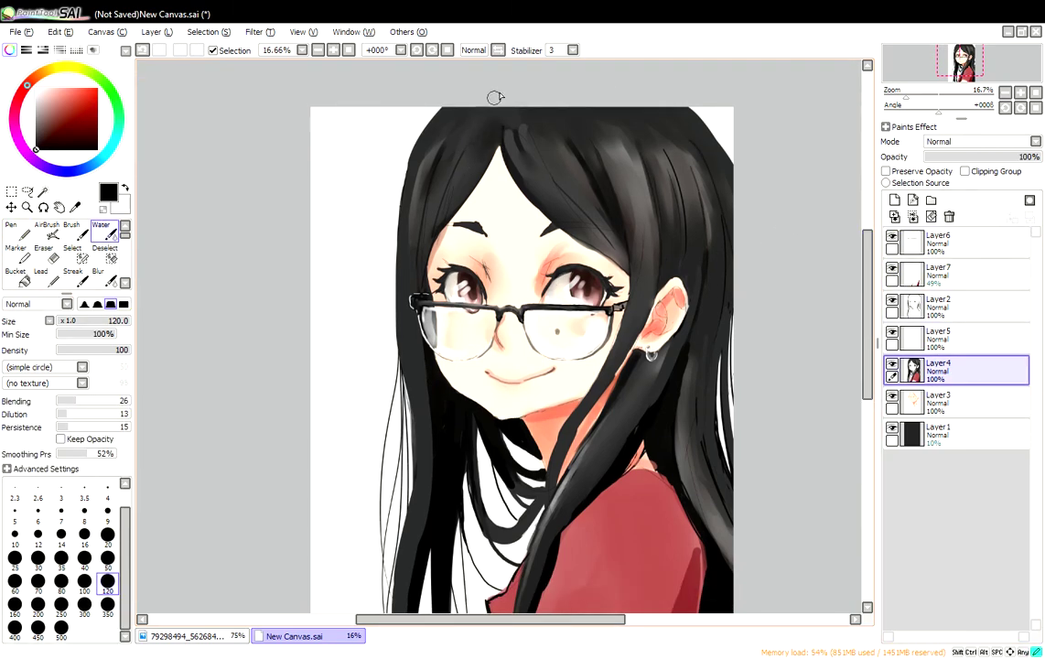
pyautogui.press('n')
pyautogui.hotkey('ctrl', 'y')
pyautogui.press('b')
pyautogui.moveTo(476, 137); pyautogui.dragTo(530, 187)
pyautogui.moveTo(544, 142); pyautogui.dragTo(617, 183)
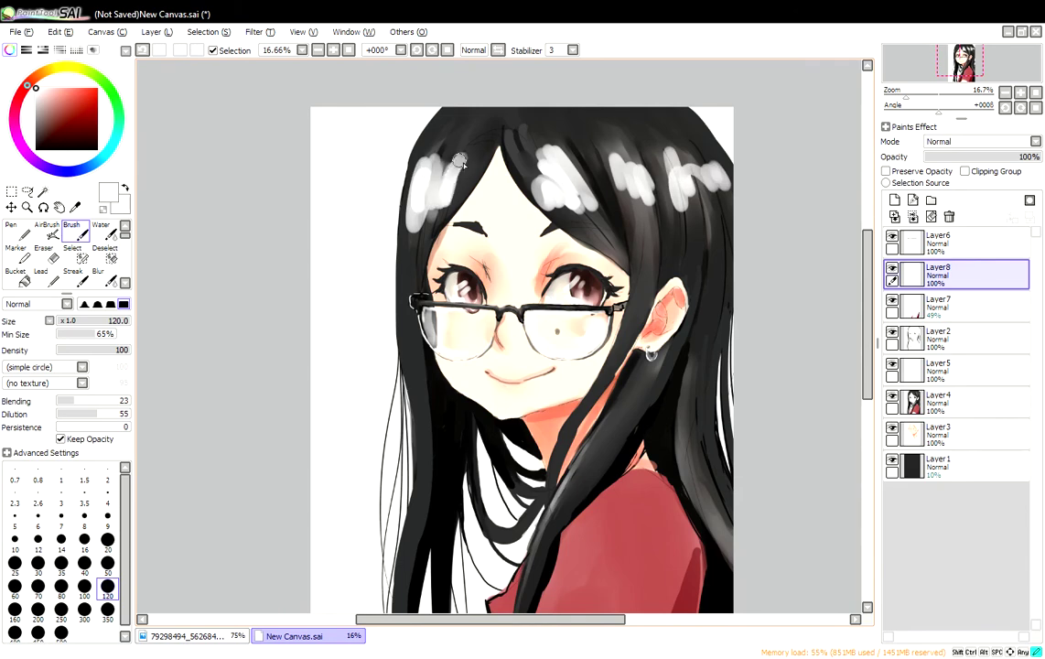
pyautogui.moveTo(416, 151); pyautogui.dragTo(462, 202)
# - Lower Layer8's opacity to 45% and carve the upper hair highlights into jagged streaks with the eraser
pyautogui.moveTo(1041, 156); pyautogui.dragTo(977, 157)
pyautogui.press('e')
pyautogui.moveTo(521, 172)
pyautogui.mouseDown()
pyautogui.moveTo(485, 139)
pyautogui.moveTo(523, 179)
pyautogui.moveTo(549, 147)
pyautogui.mouseUp()
pyautogui.moveTo(578, 197)
pyautogui.mouseDown()
pyautogui.moveTo(606, 136)
pyautogui.moveTo(641, 165)
pyautogui.moveTo(723, 179)
pyautogui.mouseUp()
pyautogui.moveTo(439, 149); pyautogui.dragTo(386, 209)
# - Add white highlights to the lower hair strands on Layer8 with a size 120 Brush and trim them with the eraser
pyautogui.press('b')
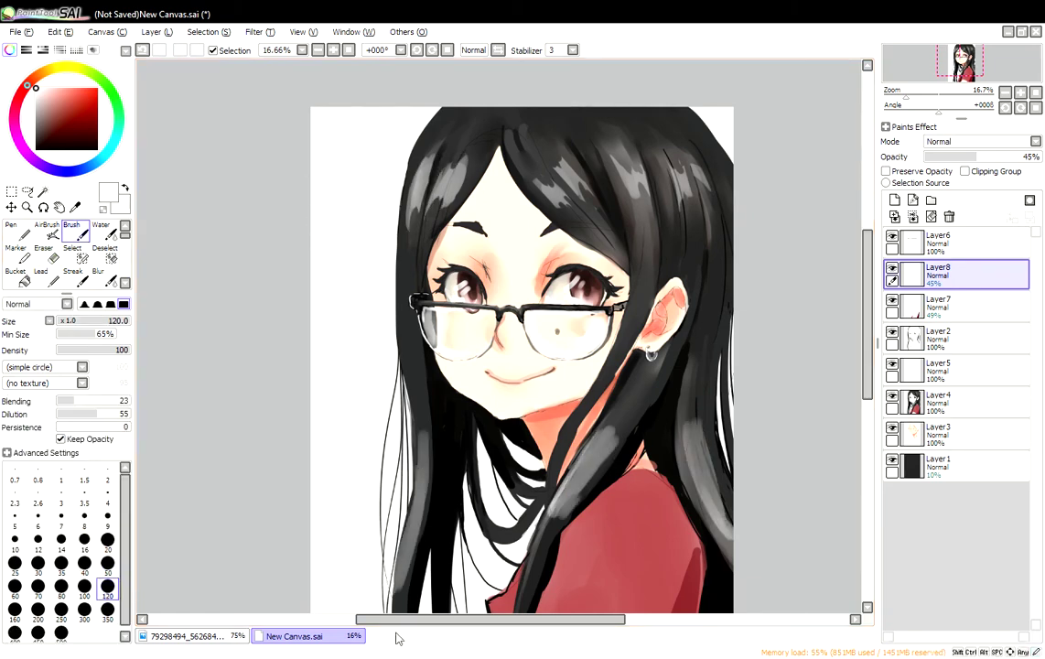
pyautogui.press('e')
pyautogui.scroll(-2, 611, 327)
pyautogui.moveTo(605, 344); pyautogui.dragTo(691, 355)
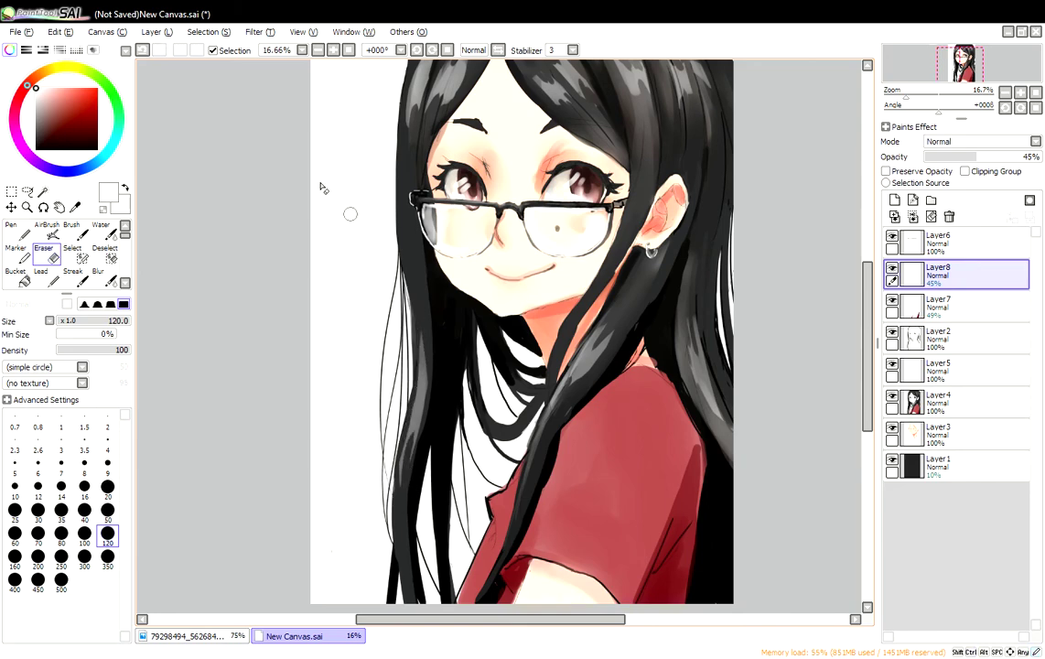
# - Paint bright white glints over the hair highlights on a new Layer9 with a size 50 Pen, thinning them with a size 120 eraser
pyautogui.hotkey('ctrl', 'shift', 'n')
pyautogui.scroll(4, 322, 187)
pyautogui.press('n')
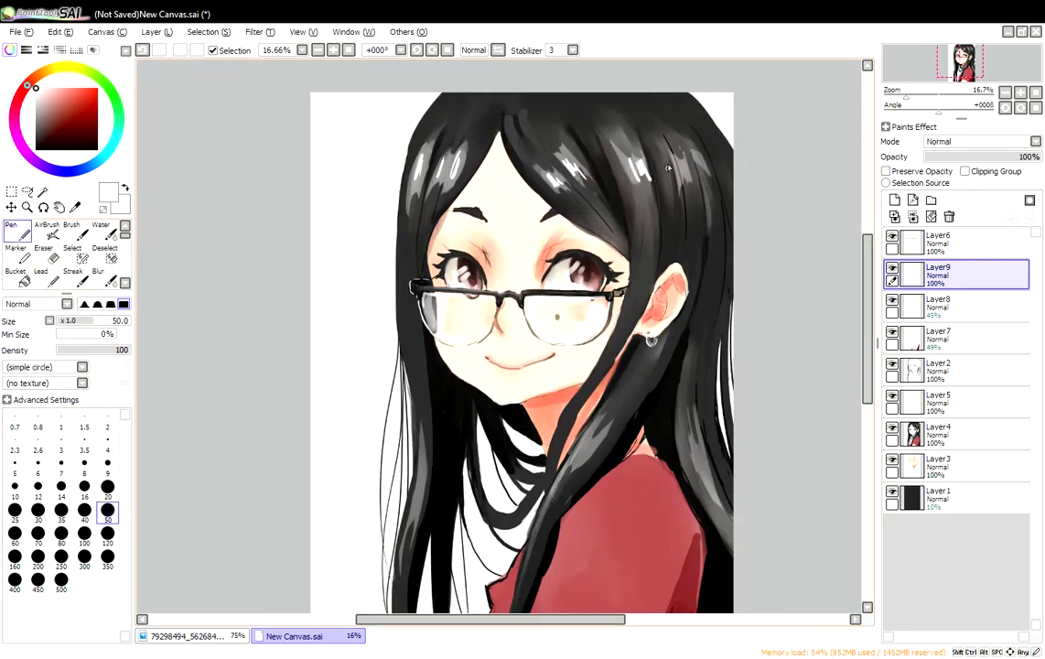
pyautogui.scroll(-4, 579, 362)
pyautogui.press('e')
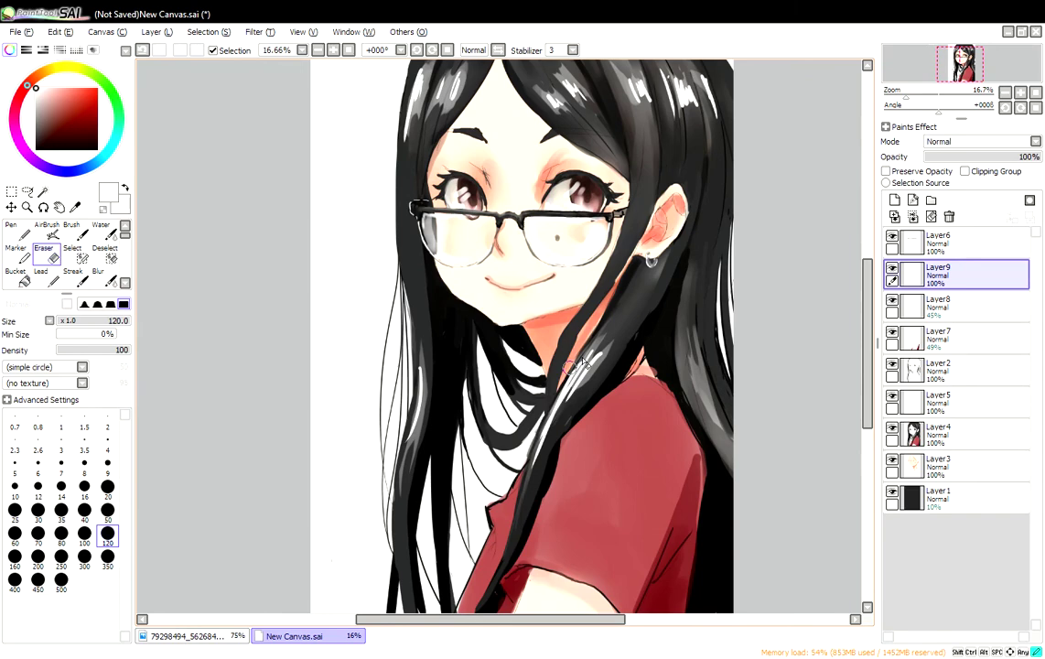
pyautogui.scroll(4, 656, 178)
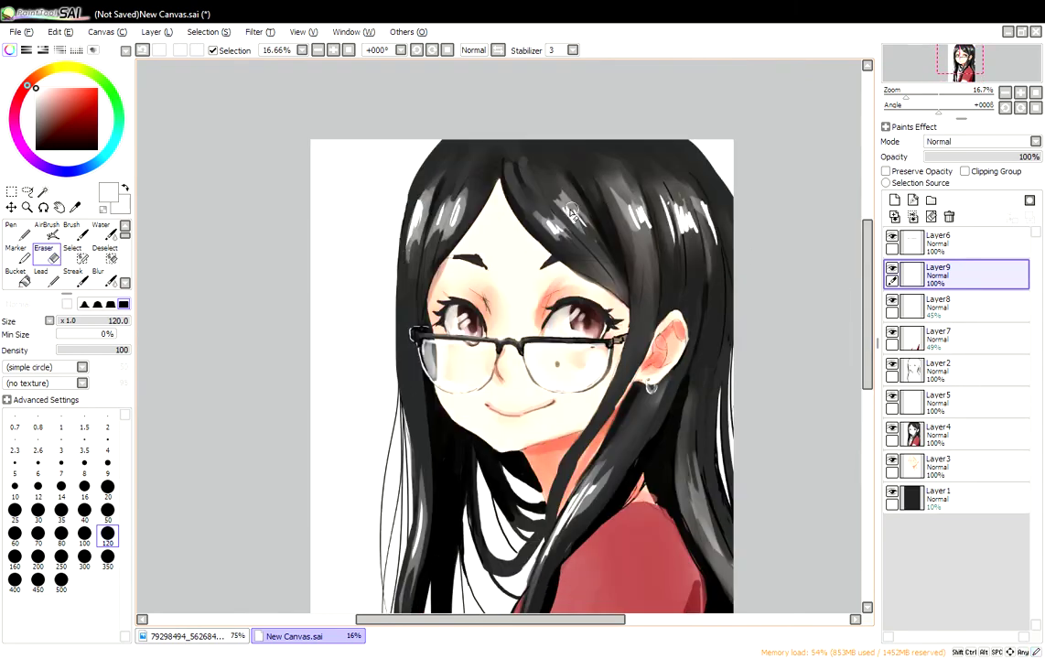
# - Touch up the white glints across the crown and long hair strands on Layer9 with the size 50 Pen and size 120 eraser
pyautogui.scroll(-4, 661, 205)
pyautogui.press('b')
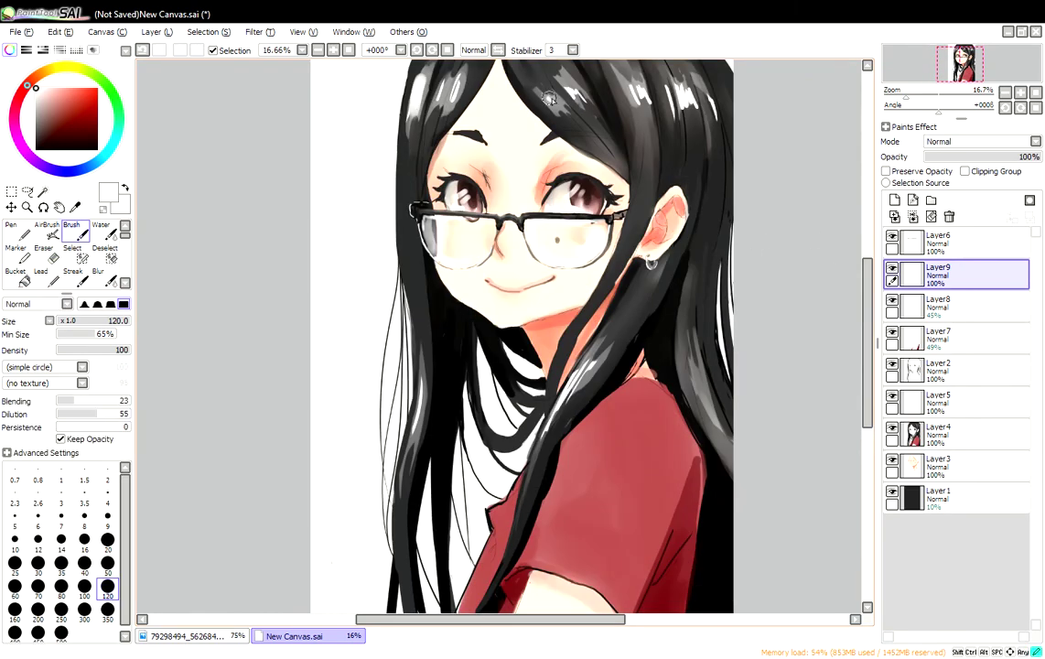
pyautogui.press('n')
pyautogui.scroll(7, 441, 159)
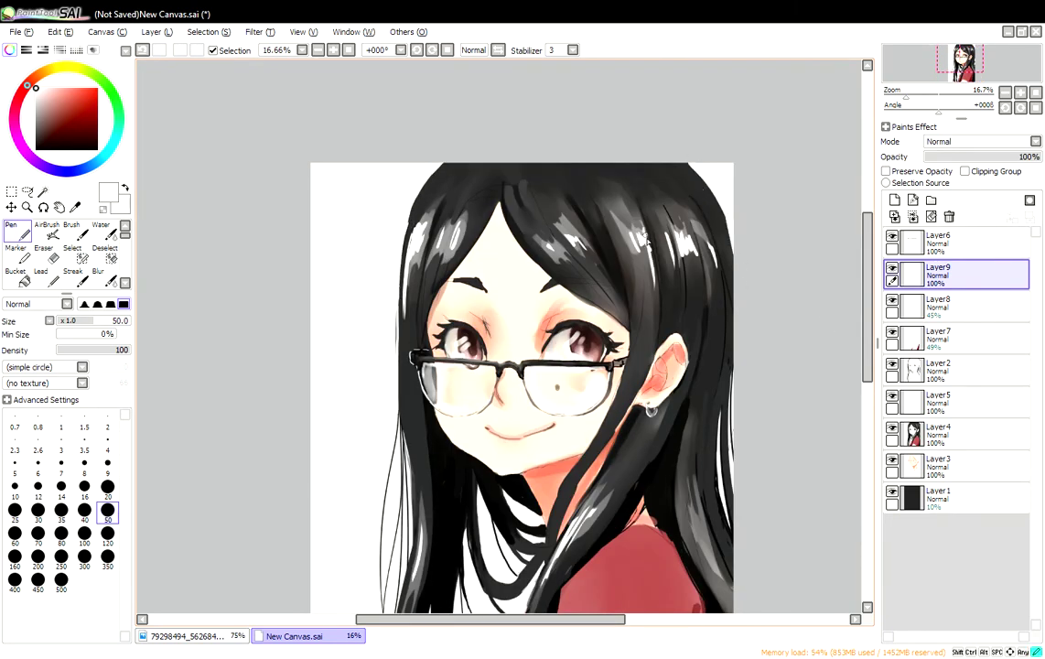
pyautogui.press('b')
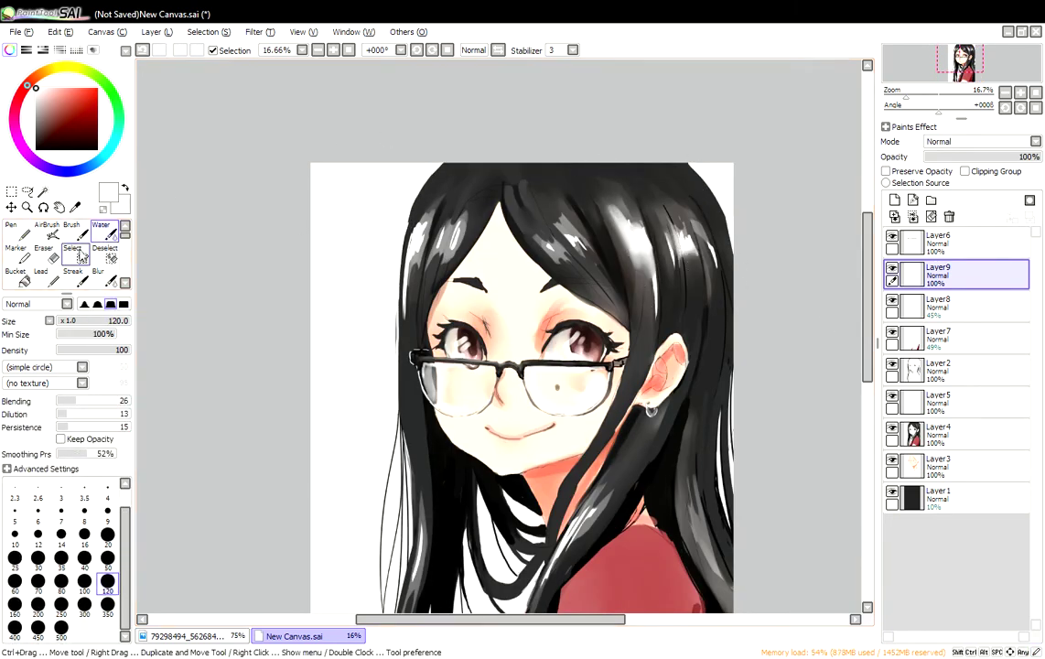
pyautogui.press('e')
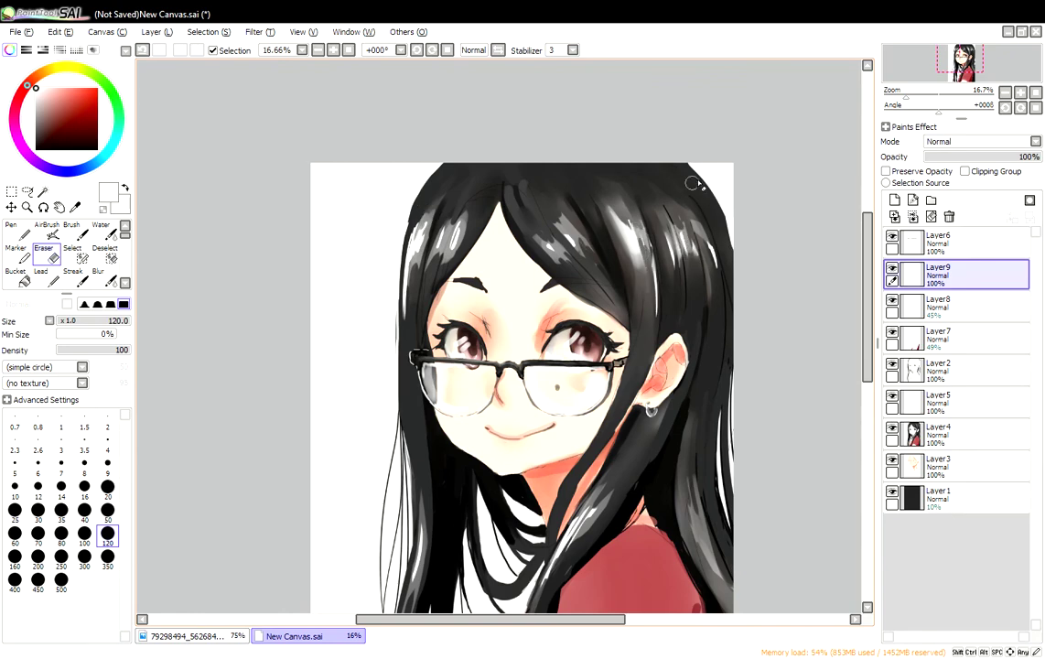
pyautogui.scroll(-4, 773, 366)
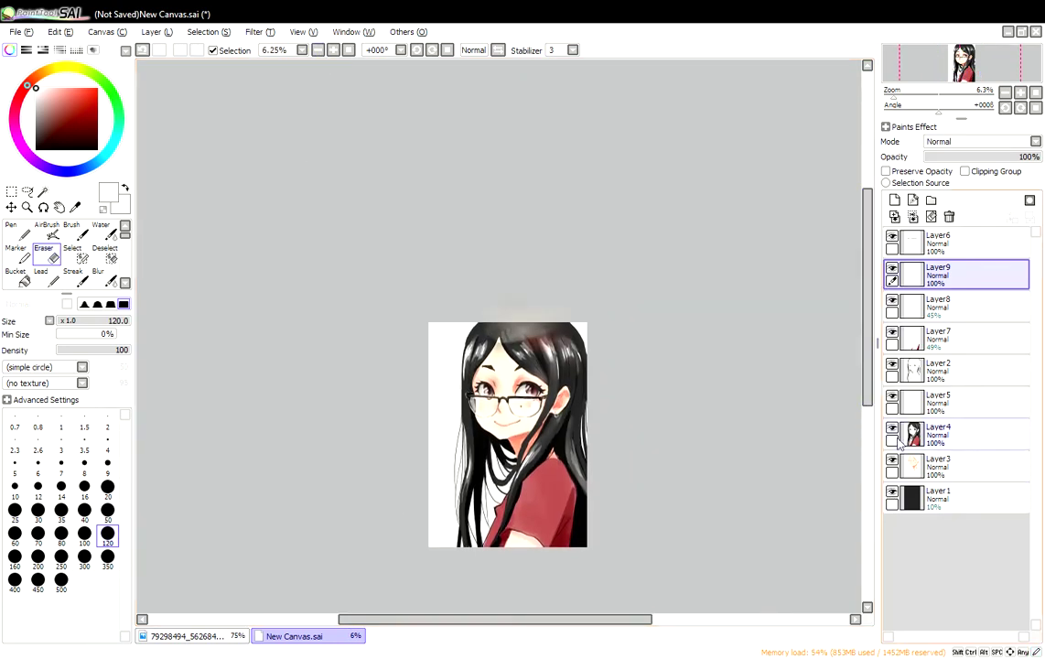
pyautogui.scroll(1, 774, 384)
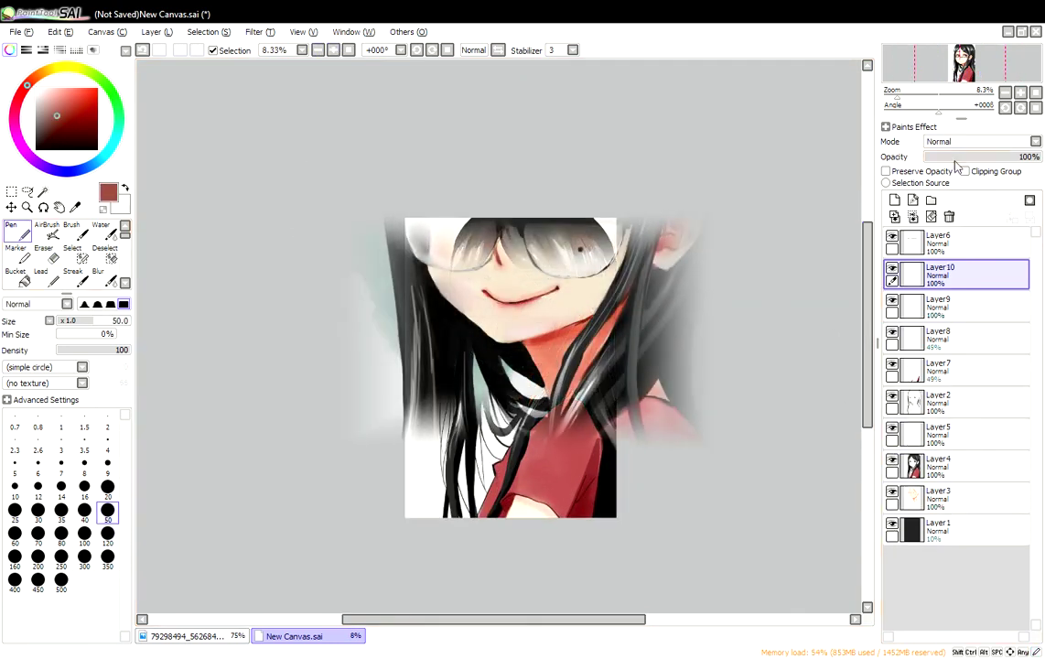